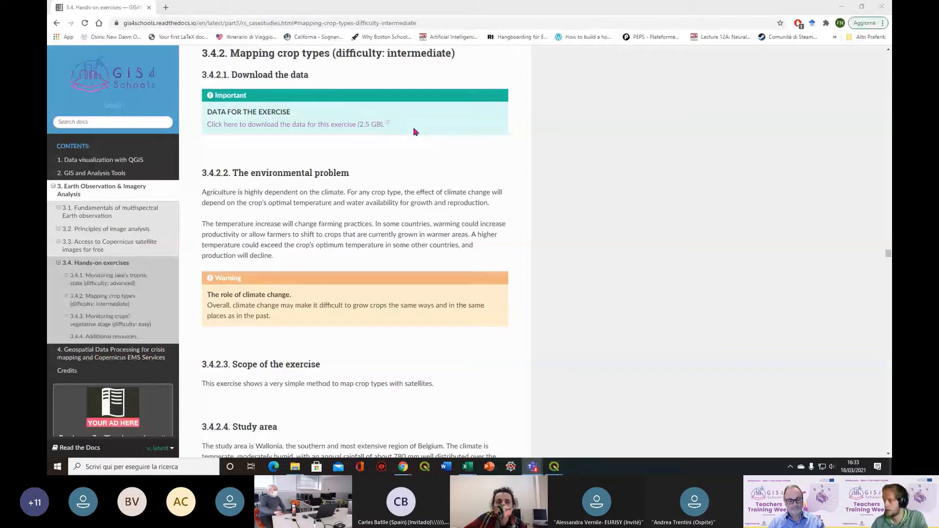
Read the crop type mapping exercise from the environmental problem to the QGIS set-up, examining the Wallonia farmlands figure at a larger page zoom
scroll(556, 155, down, 1)
scroll(556, 156, down, 2)
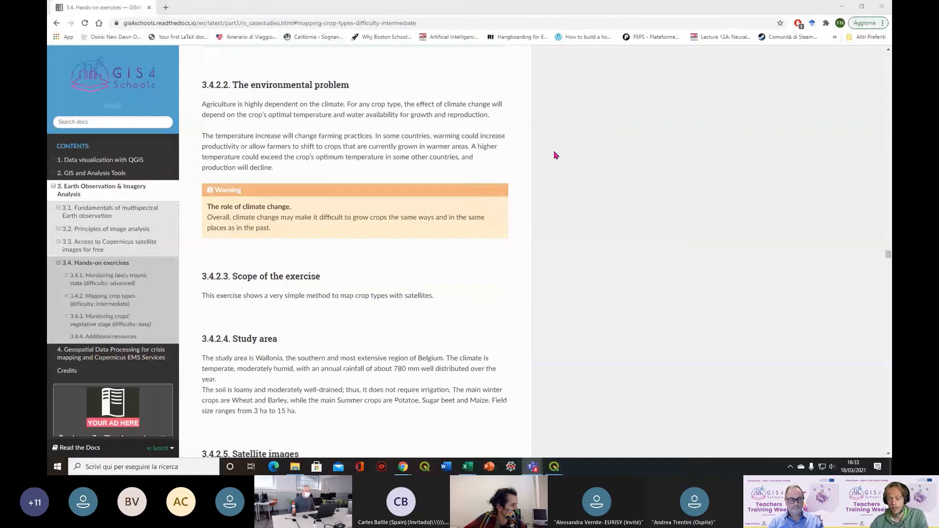
scroll(556, 156, down, 3)
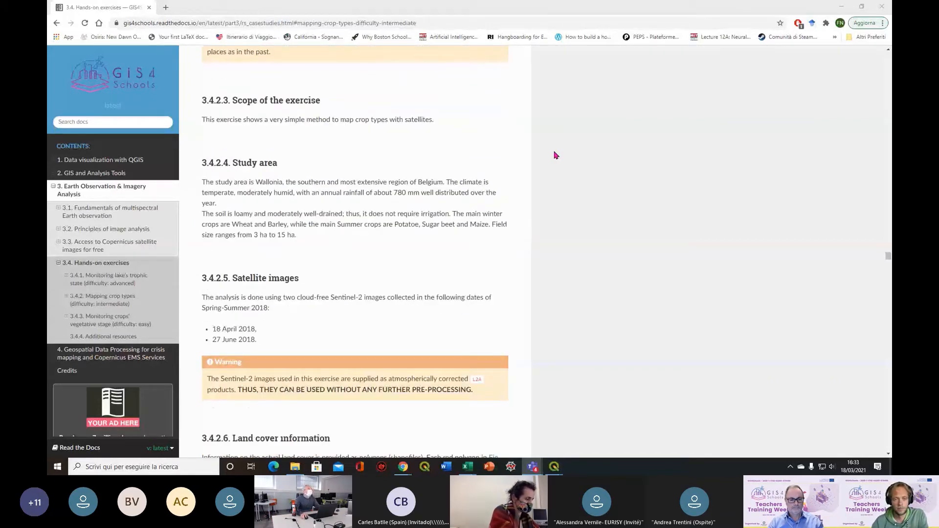
scroll(557, 155, down, 2)
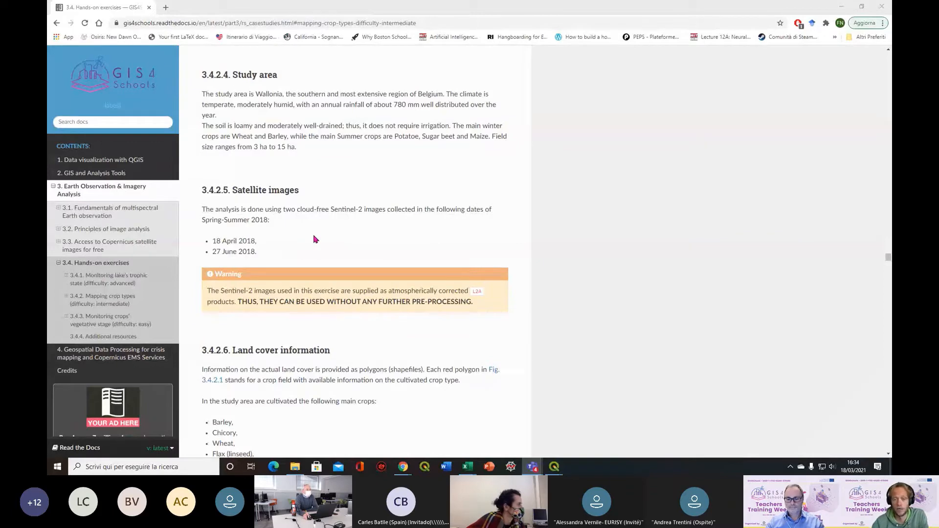
scroll(316, 239, down, 3)
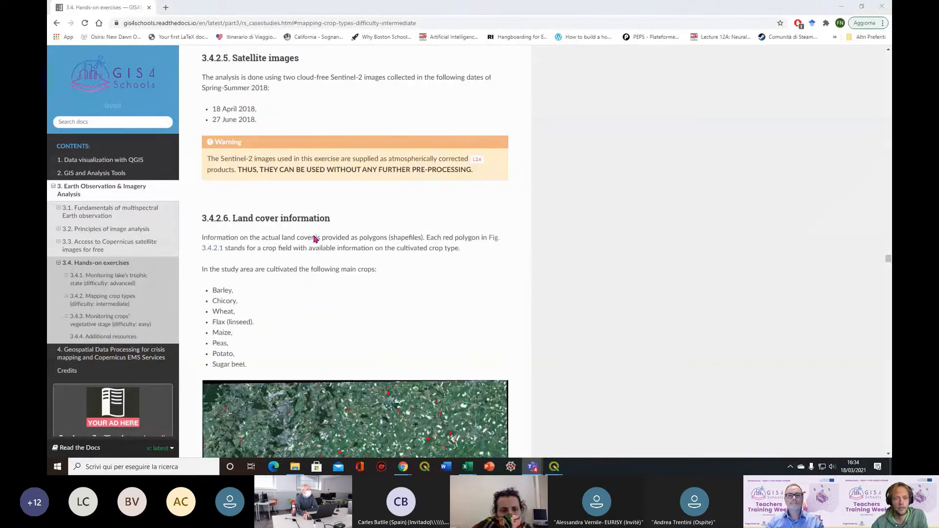
scroll(330, 239, down, 2)
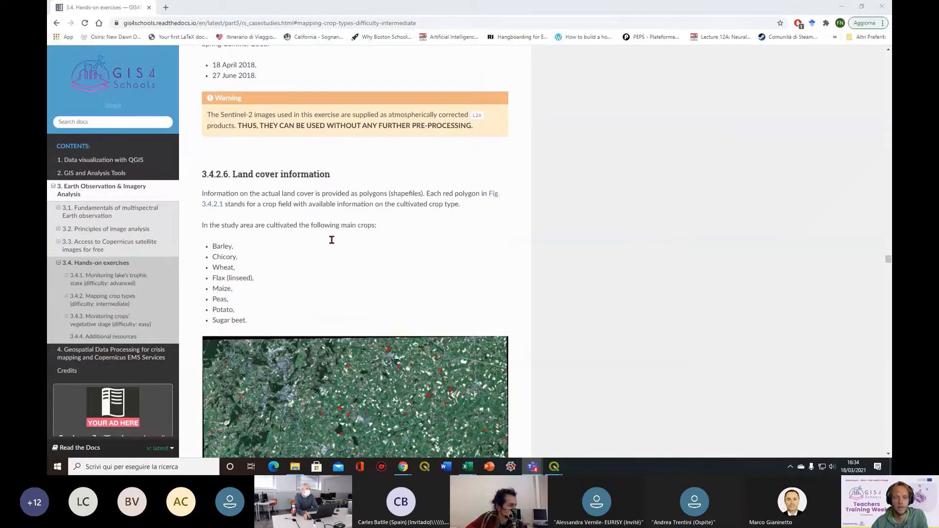
scroll(332, 240, down, 4)
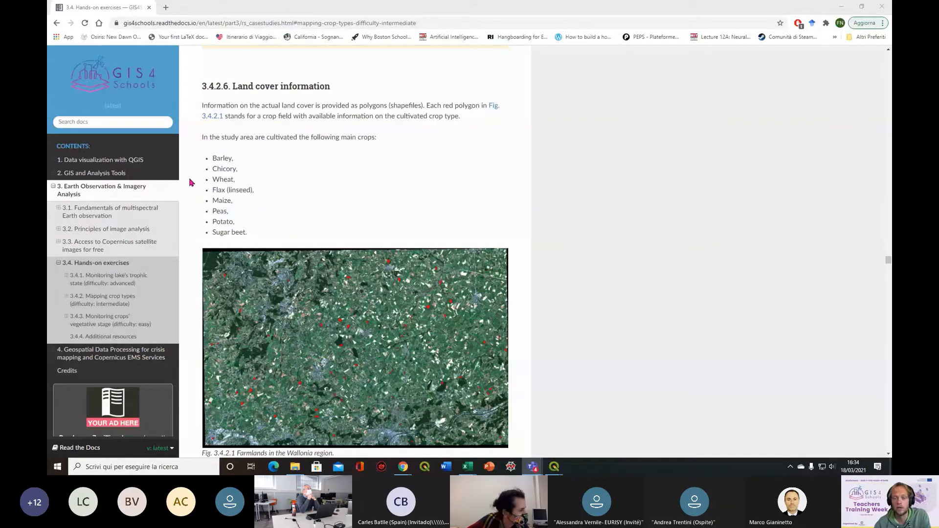
scroll(287, 167, down, 2)
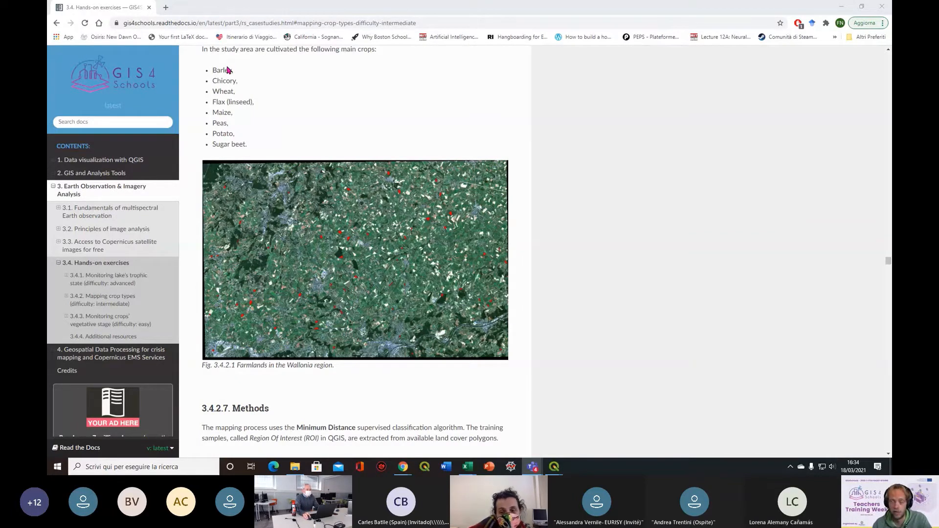
scroll(400, 150, down, 2)
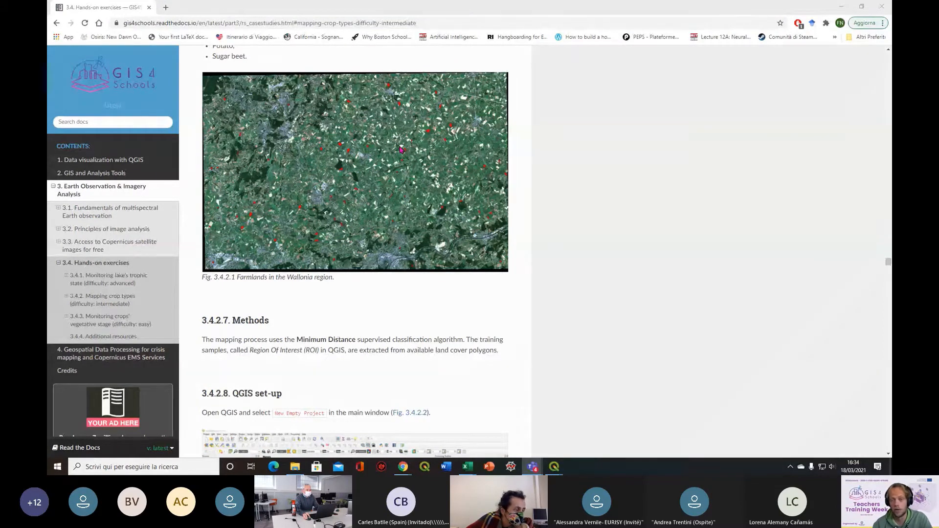
scroll(507, 218, up, 1)
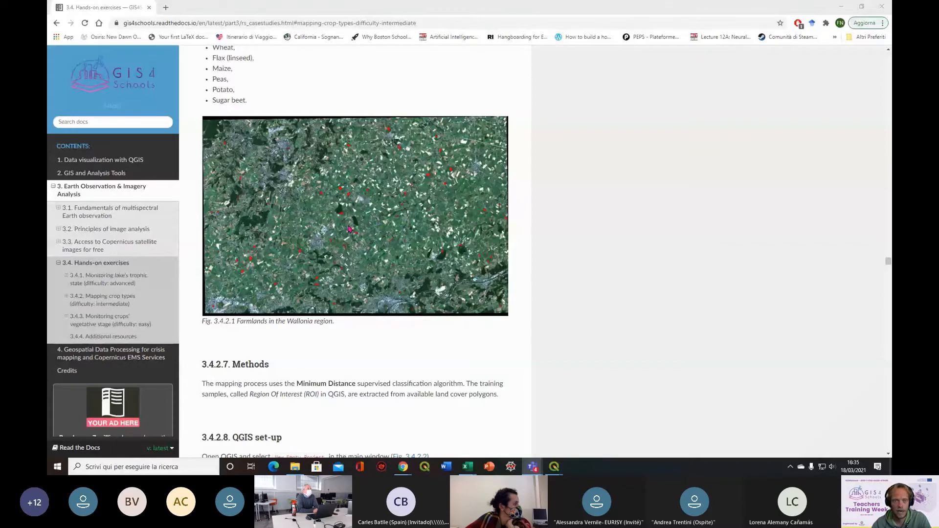
scroll(349, 229, up, 3)
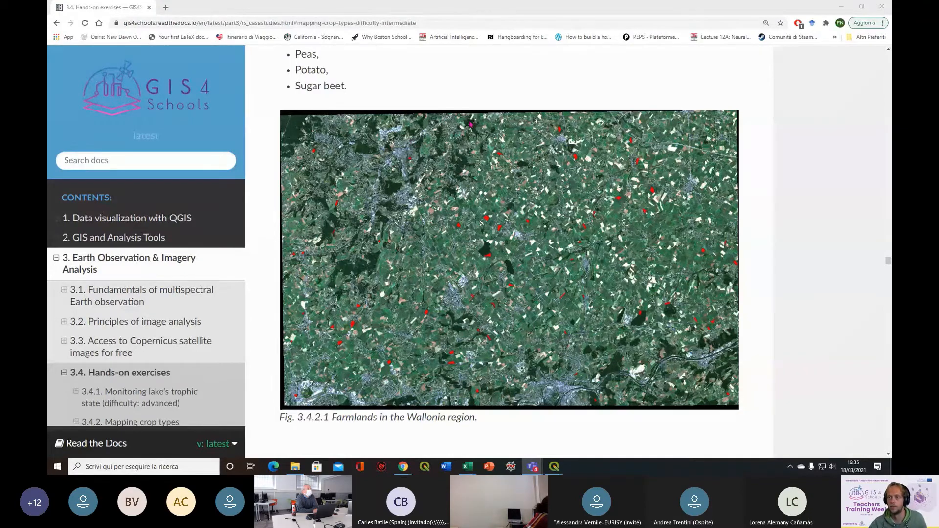
scroll(471, 124, down, 1)
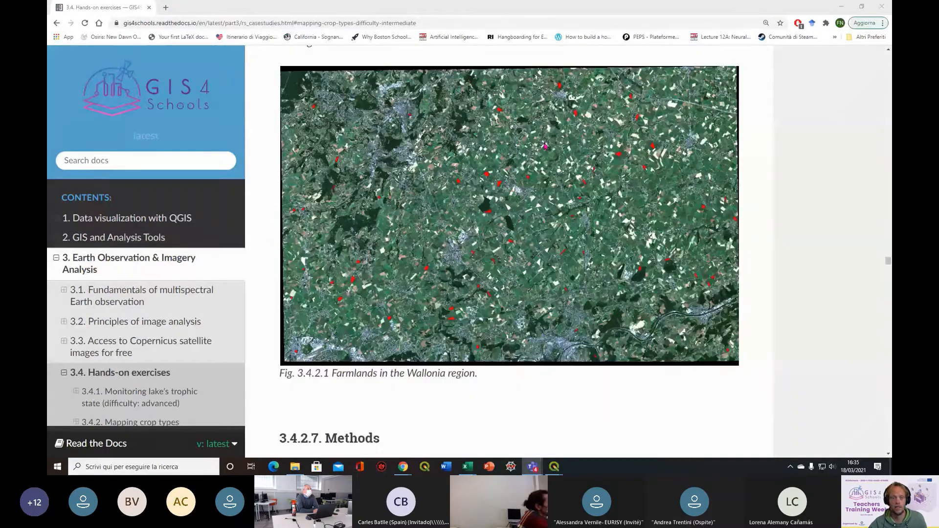
scroll(545, 146, down, 7)
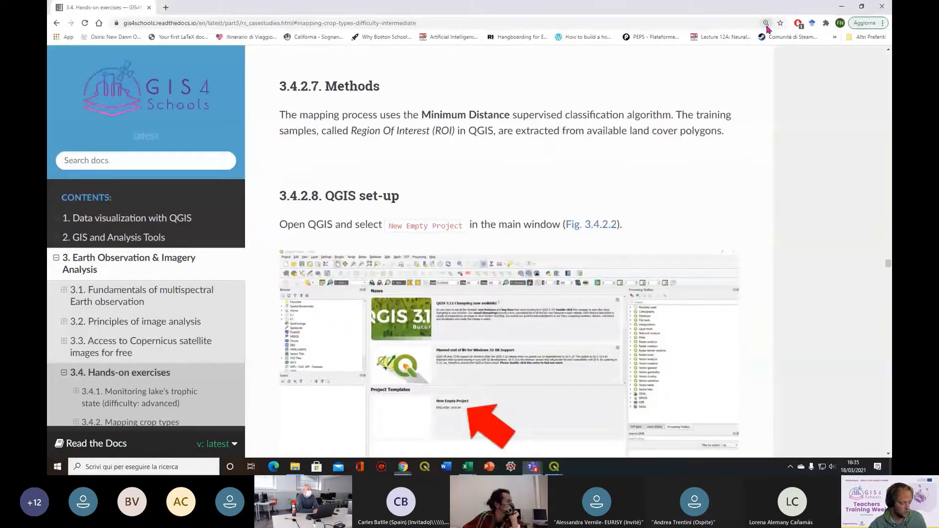
click(766, 25)
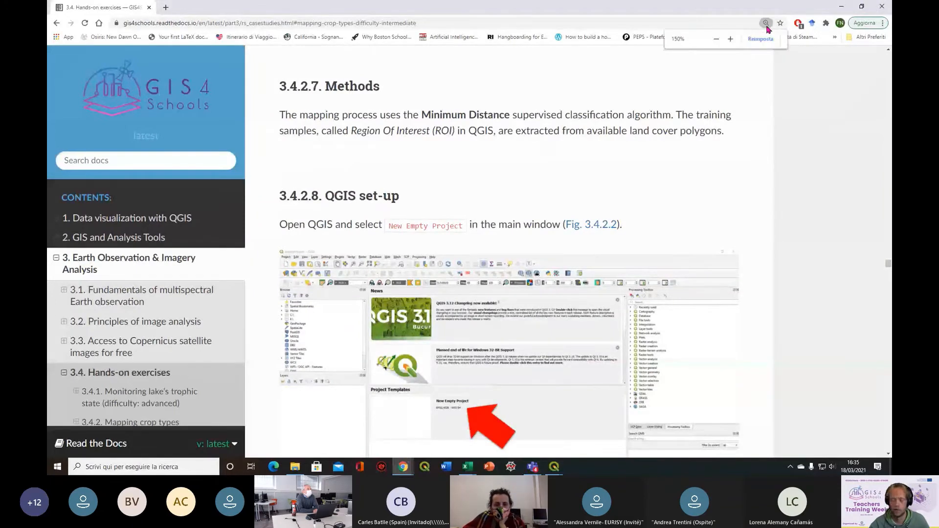
click(718, 40)
Switch to QGIS and remove all the chlorophyll raster layers from the project
key(alt+Tab)
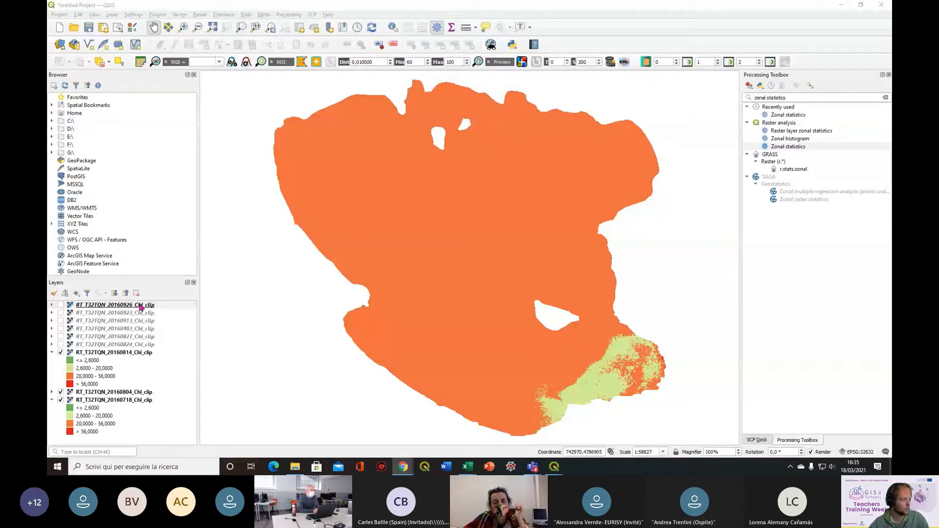
key(ctrl+a)
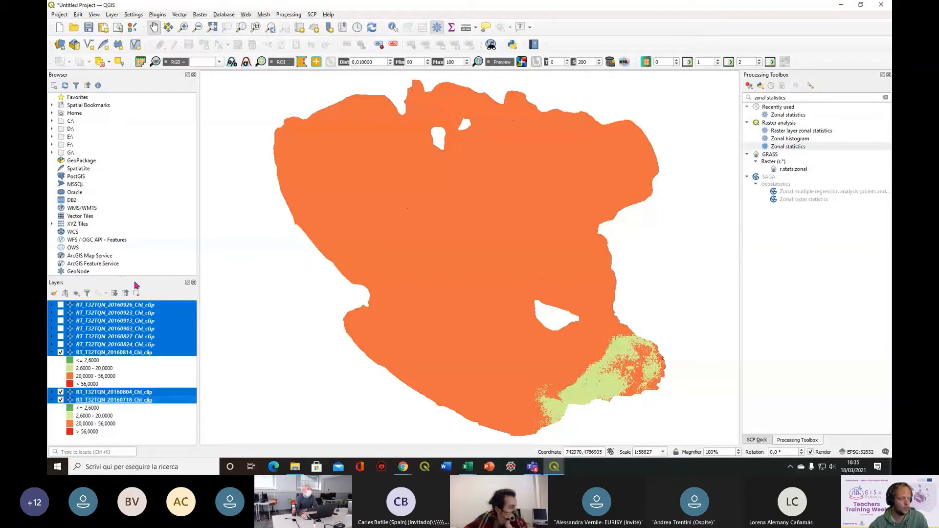
click(138, 293)
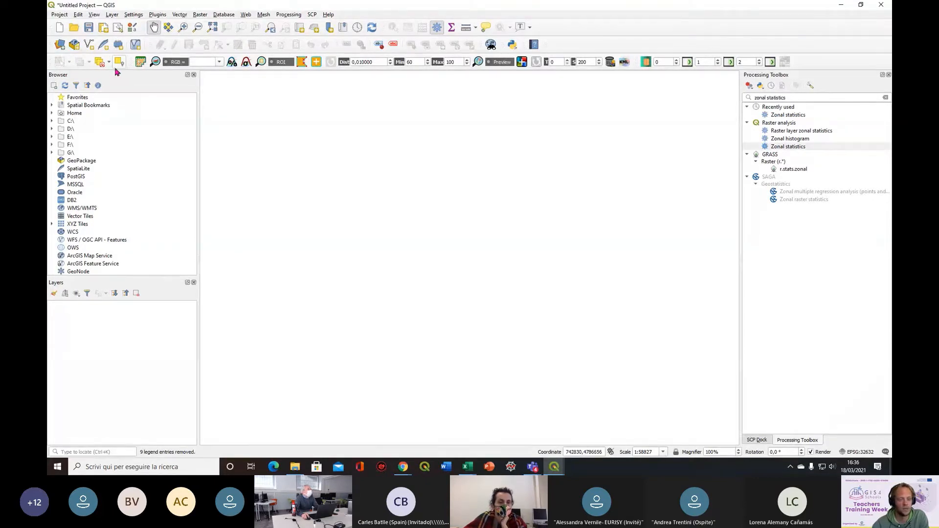
Start adding raster data, clear the previous dataset path and browse to the 4.2_Mapping_crop_types folder
click(60, 45)
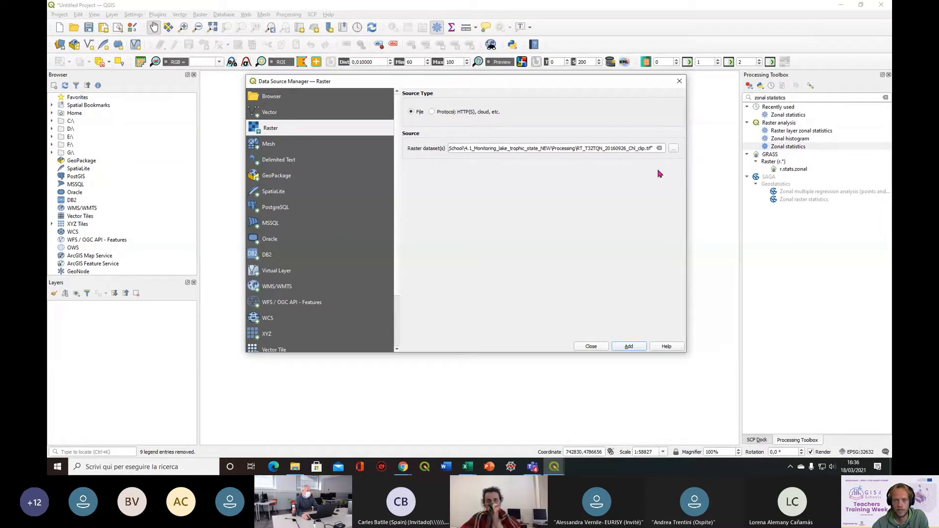
click(660, 148)
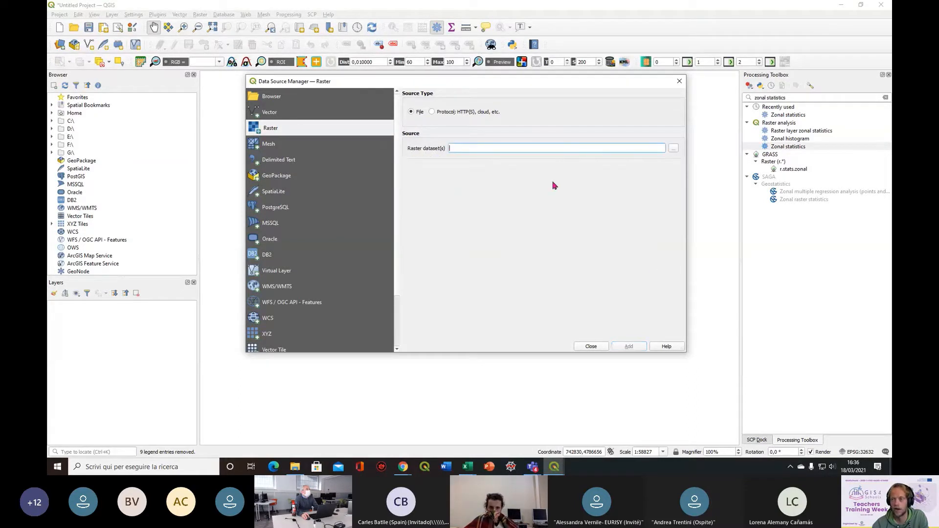
click(674, 149)
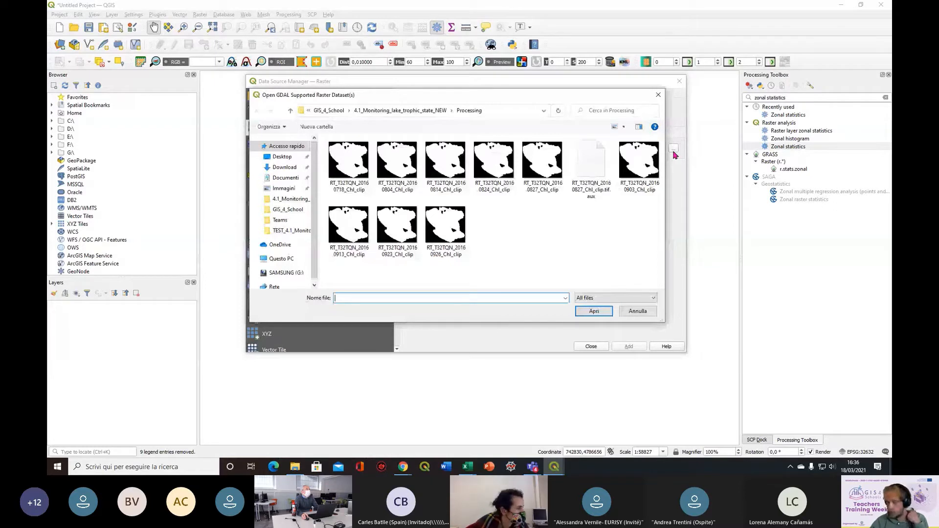
click(329, 110)
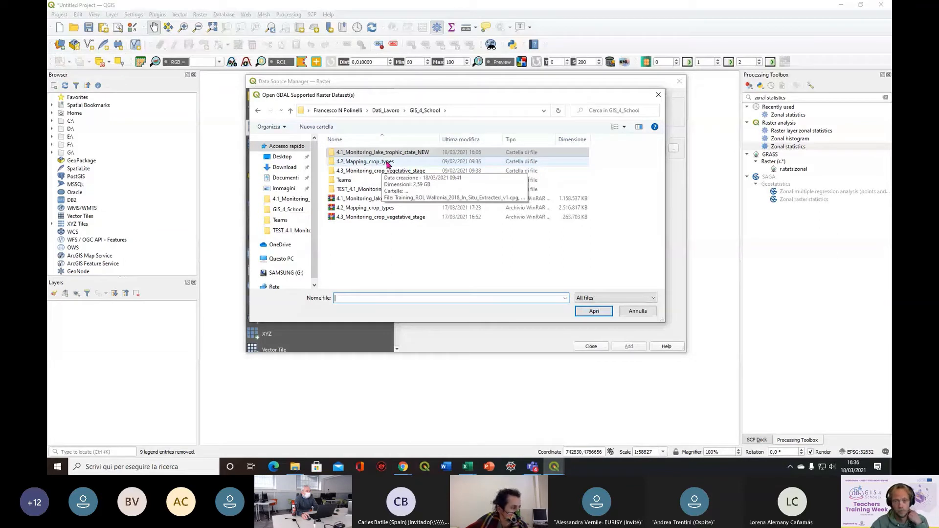
double_click(387, 162)
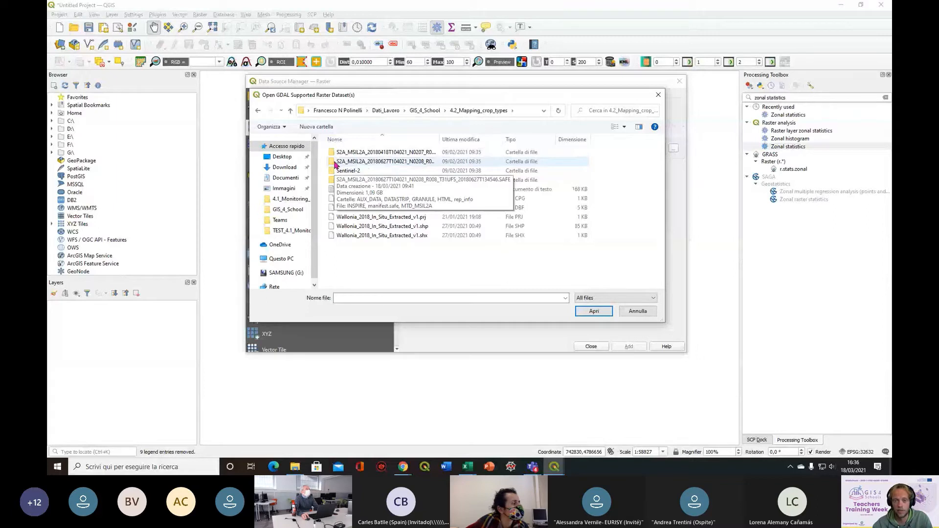
Browse into the 27 June 2018 Sentinel-2 product down to the R20m folder of its granule's IMG_DATA
click(394, 165)
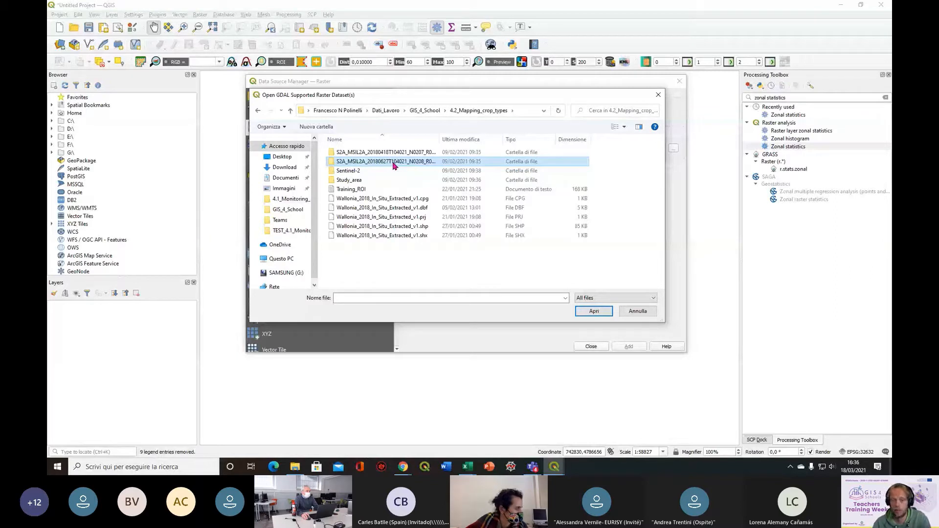
double_click(393, 163)
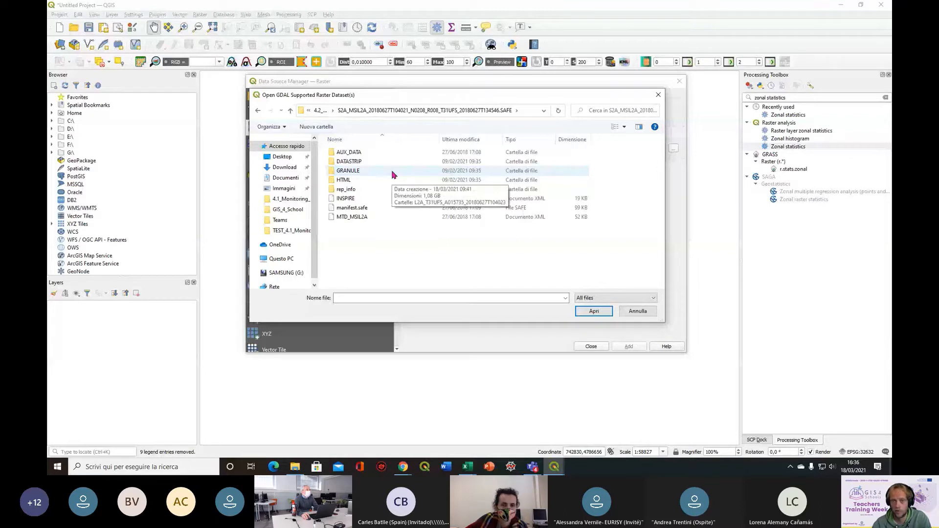
double_click(393, 171)
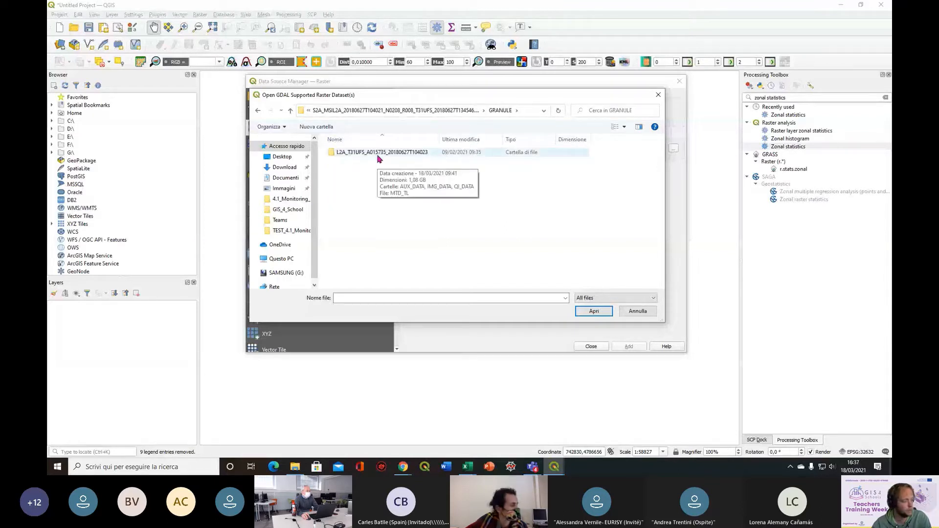
double_click(378, 156)
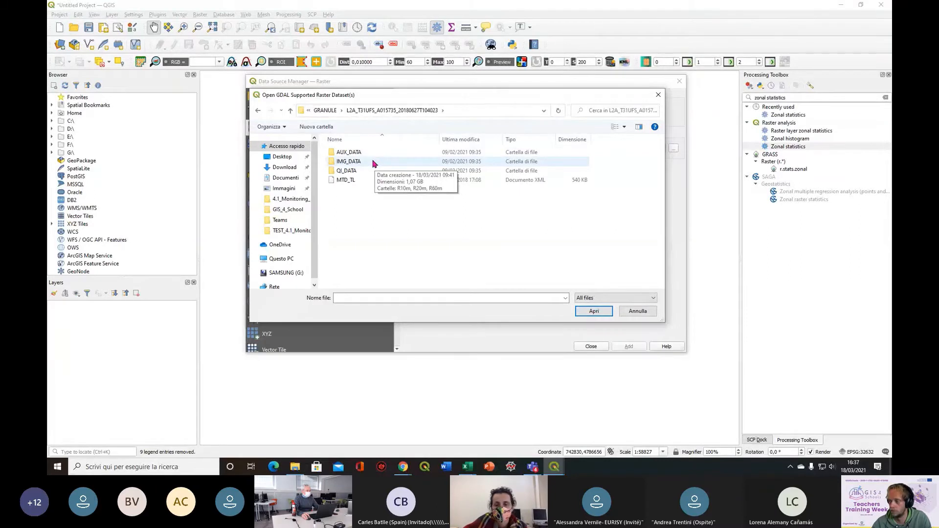
double_click(374, 163)
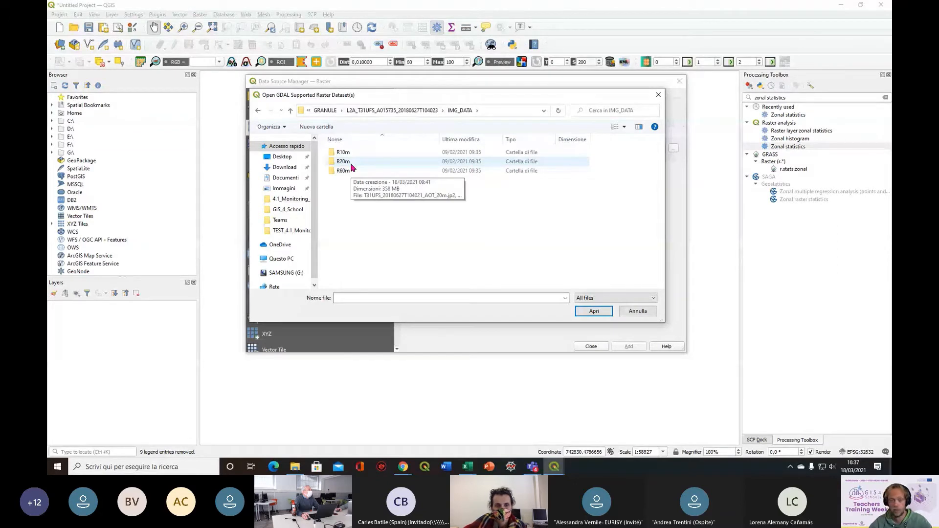
double_click(353, 166)
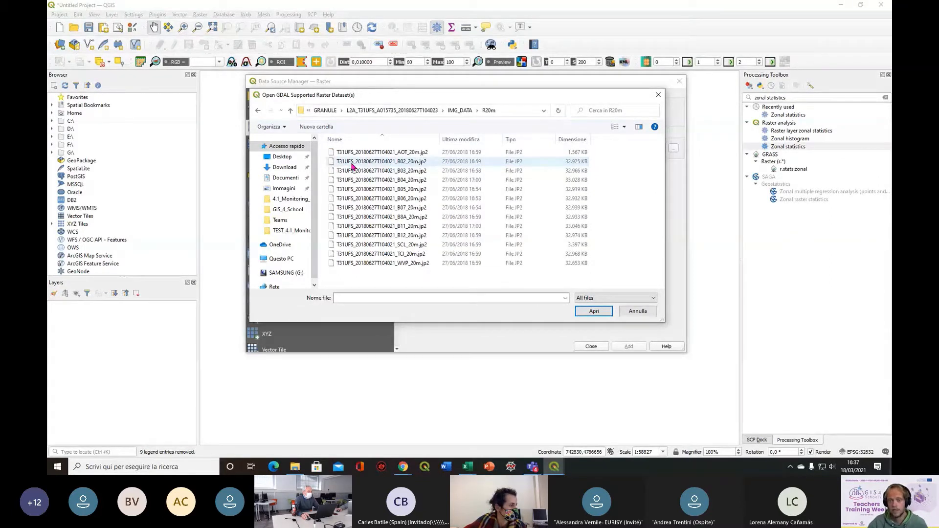
Add the 20 m band files B02 through B12 as raster layers and collapse all their legends in the layer list
click(420, 165)
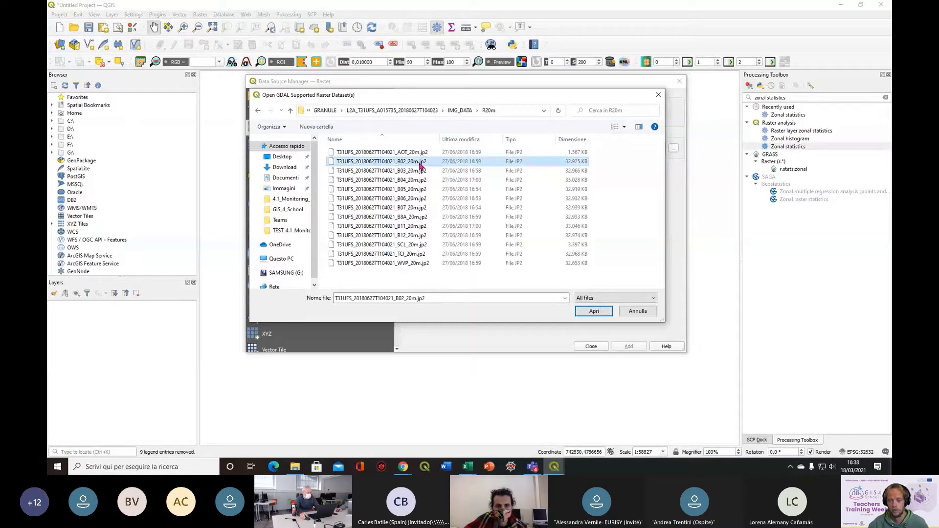
shift+click(429, 238)
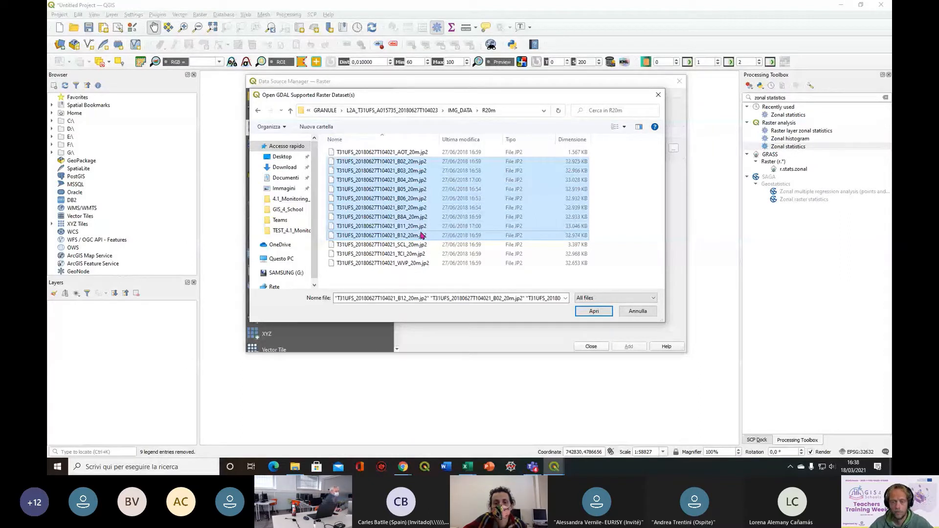
click(596, 313)
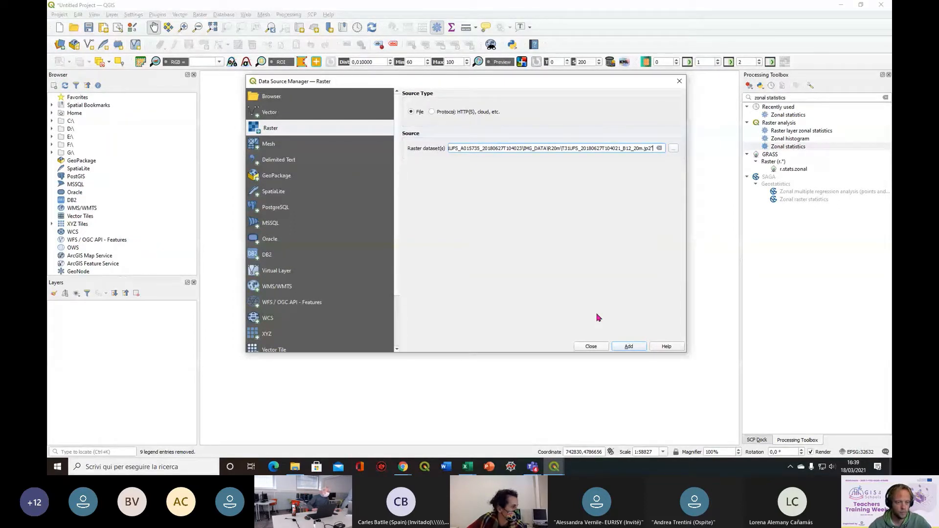
click(629, 349)
click(680, 84)
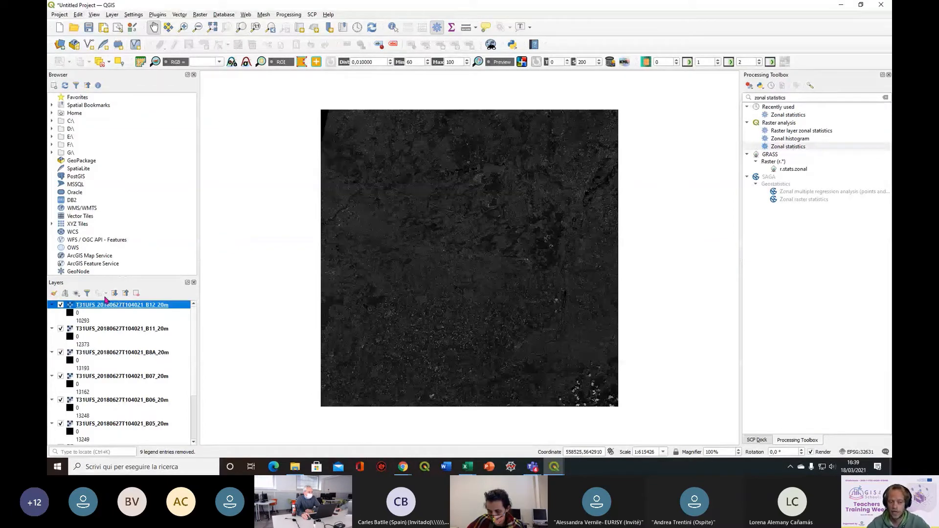
click(127, 295)
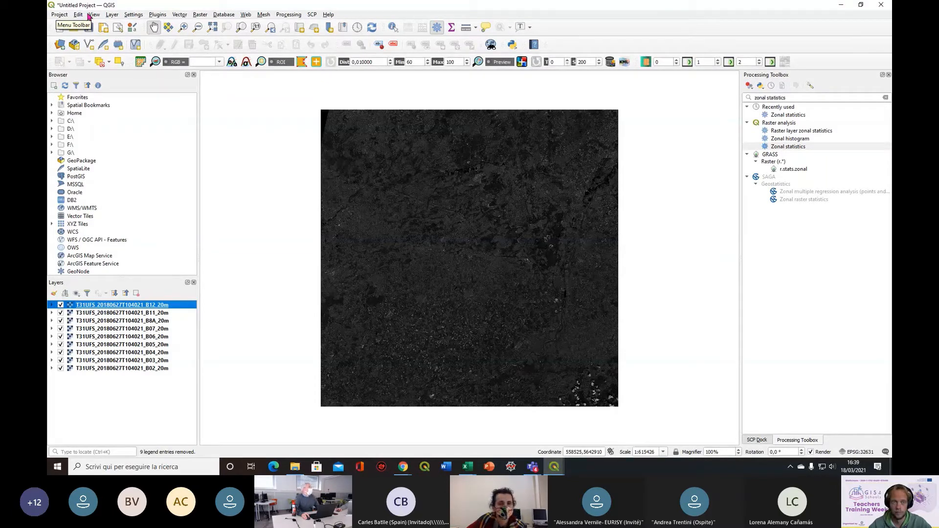
Start the raster Merge tool and select all nine 20 m band layers as its inputs
click(201, 15)
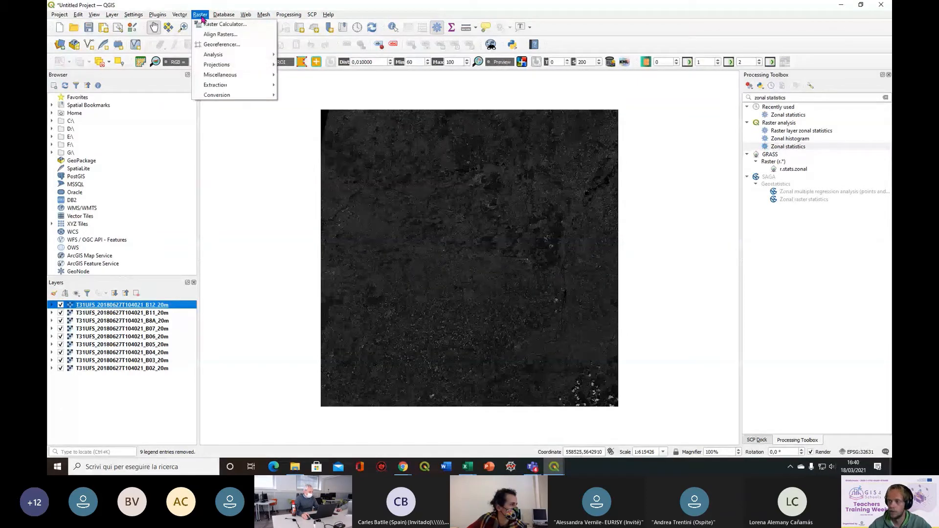
mouse_move(220, 76)
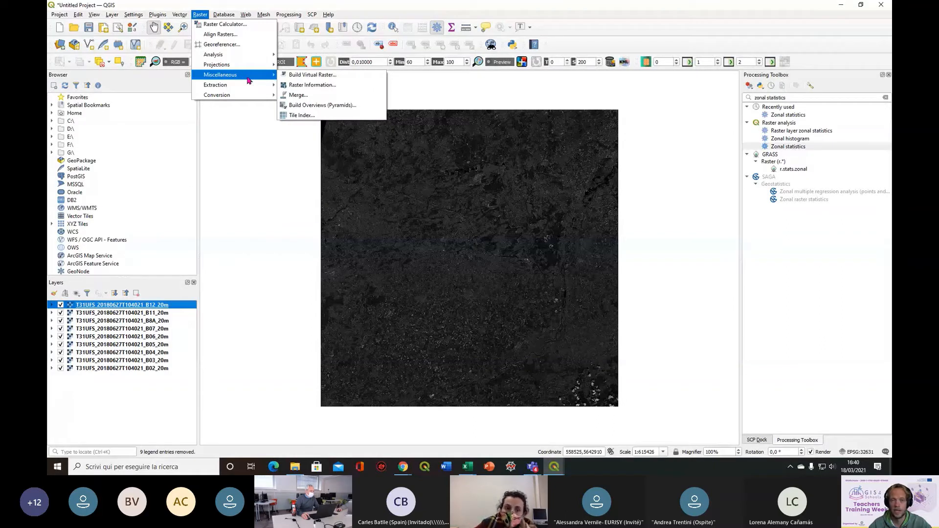
click(317, 96)
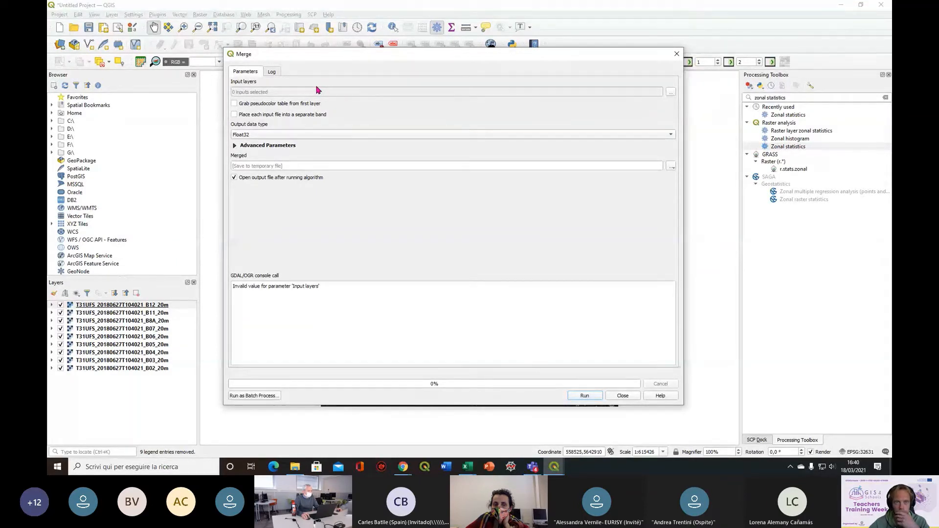
drag(351, 60, 297, 61)
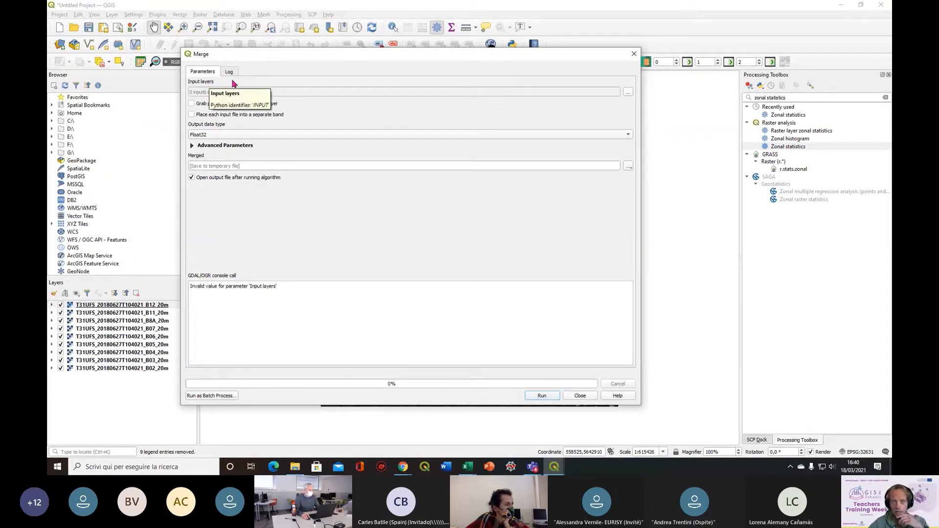
click(631, 94)
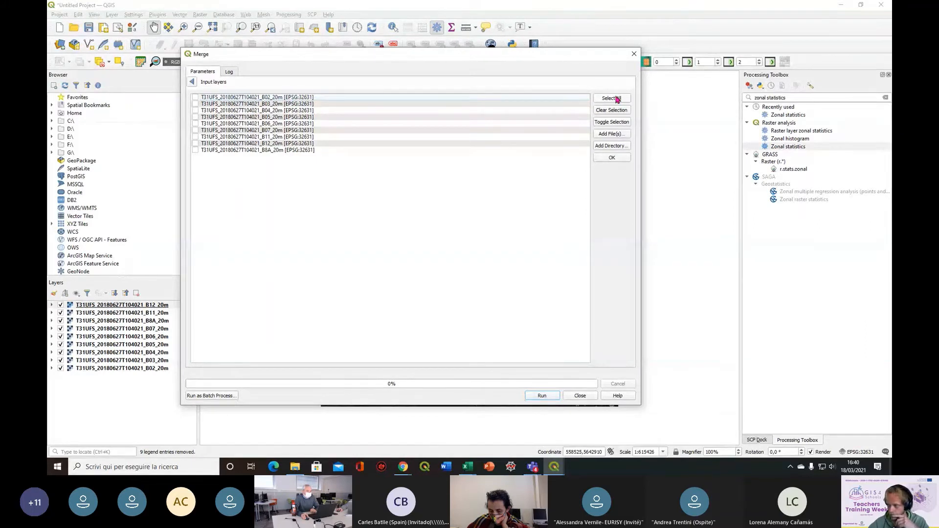
click(618, 100)
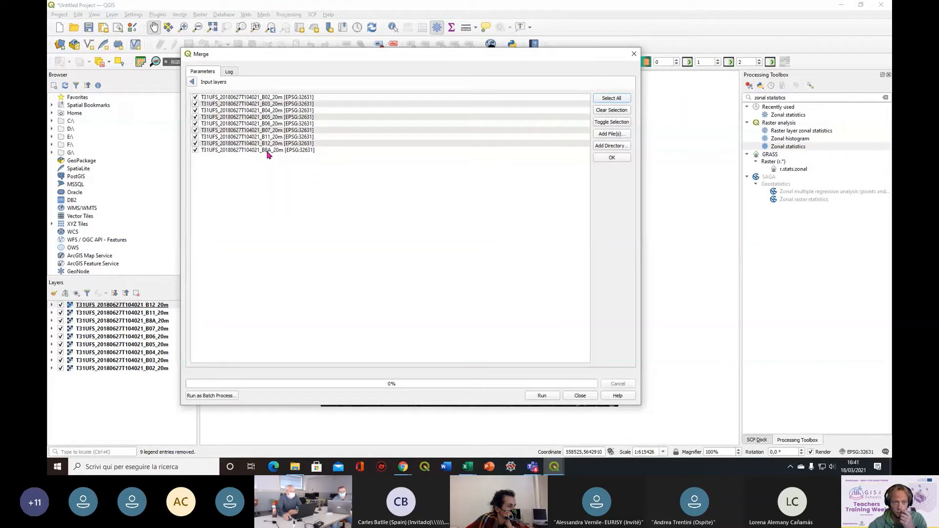
Move band B8A between B07 and B11 in the input order and place each input file into a separate band
click(269, 151)
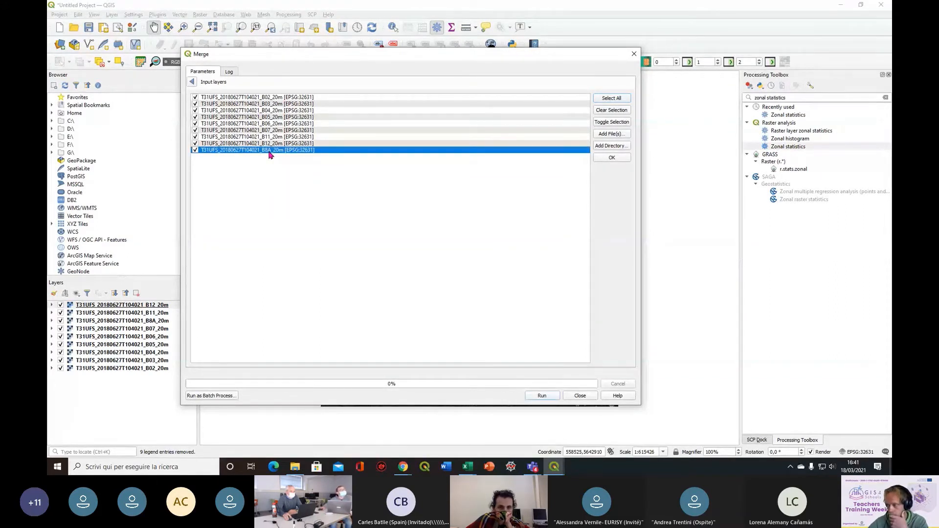
drag(269, 154, 275, 137)
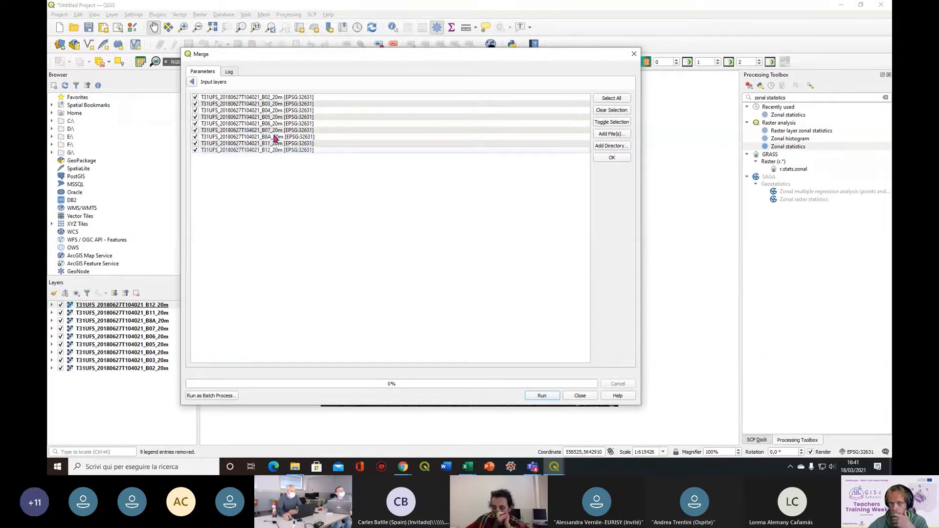
click(192, 83)
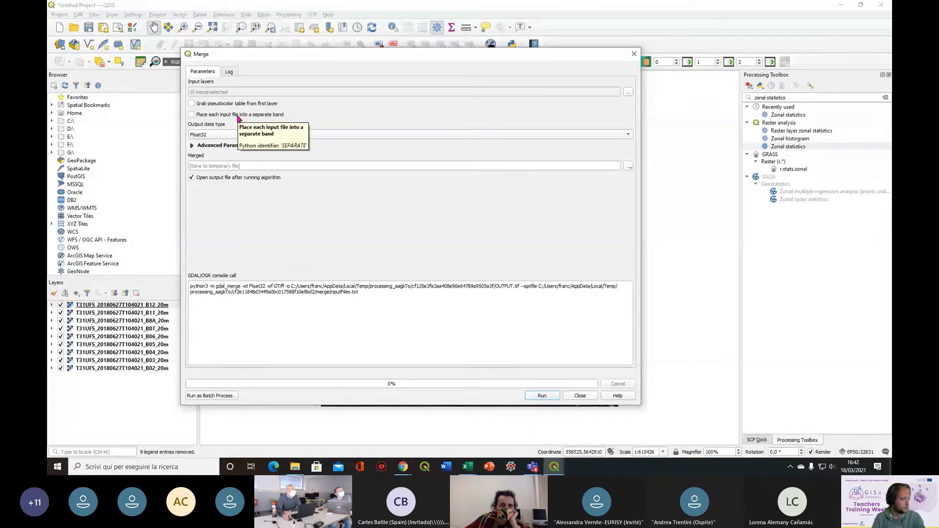
click(238, 116)
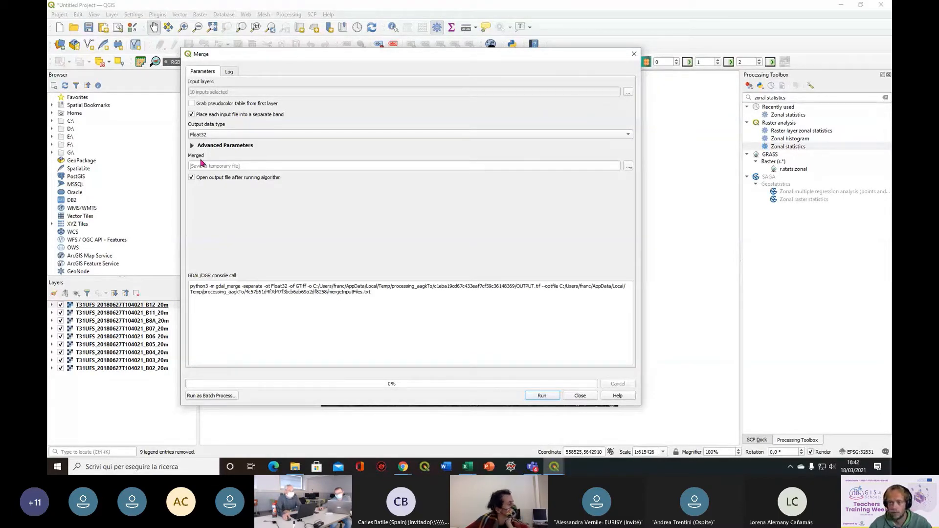
Choose to save the merged raster to a file and browse to the 4.2_Mapping_crop_types folder
click(629, 168)
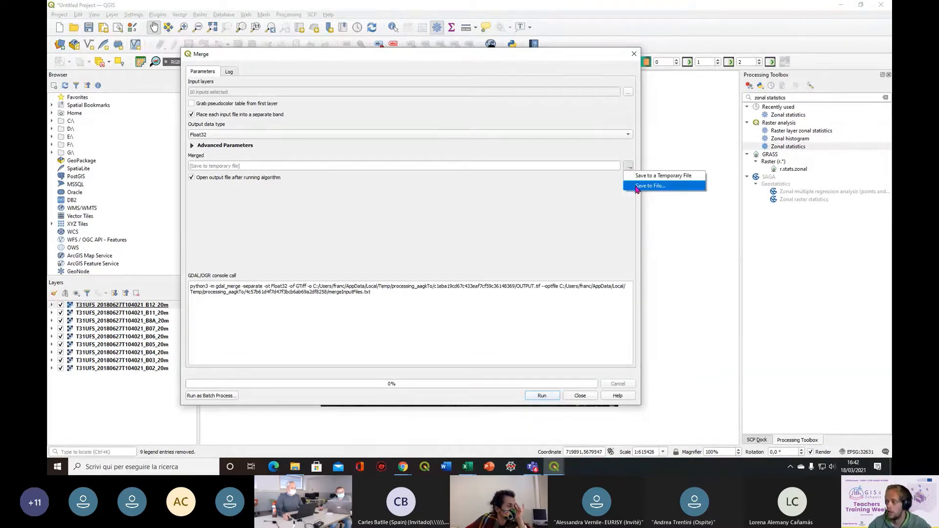
click(638, 188)
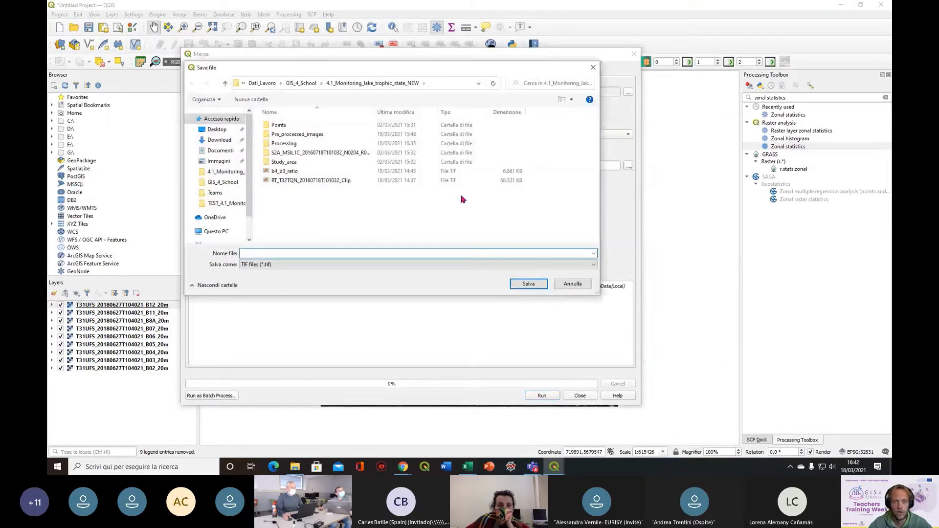
click(302, 84)
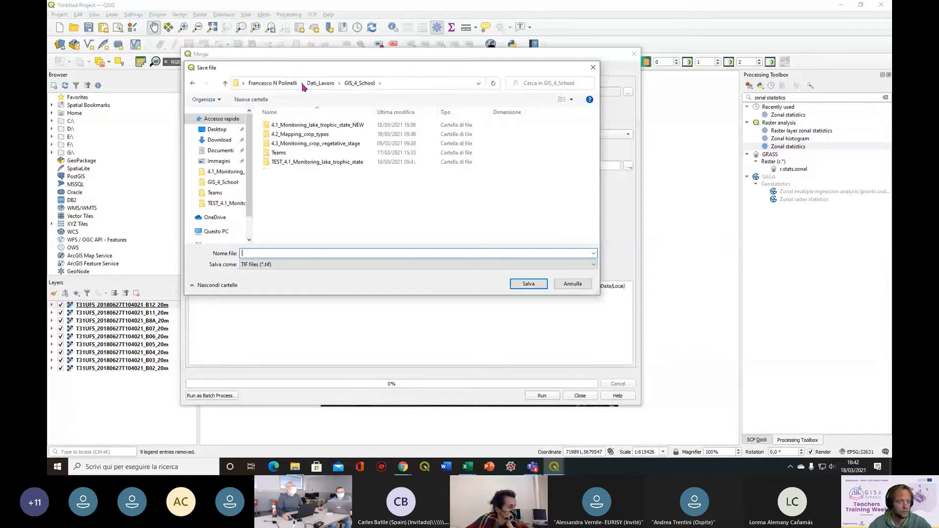
double_click(304, 134)
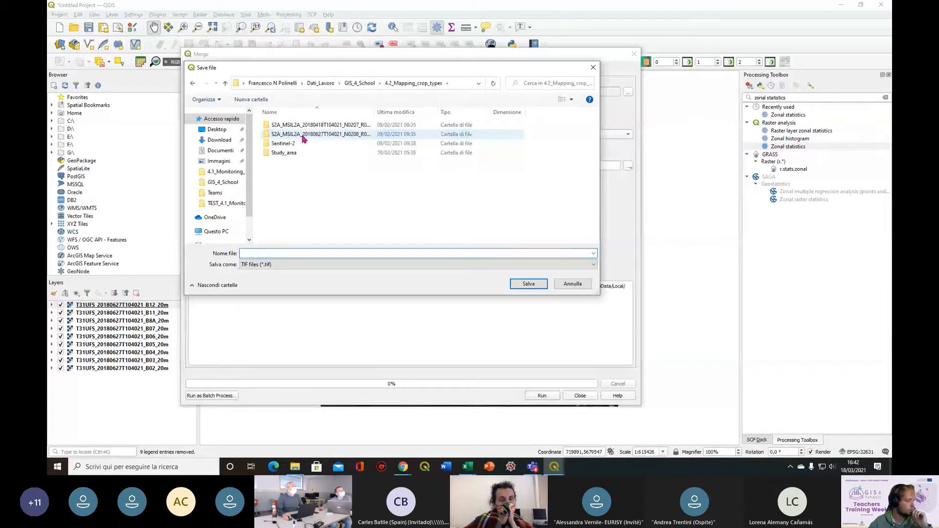
Save the merged output as S2_20180627_20m in TIF format, run the merge and close the tool when it finishes
click(255, 253)
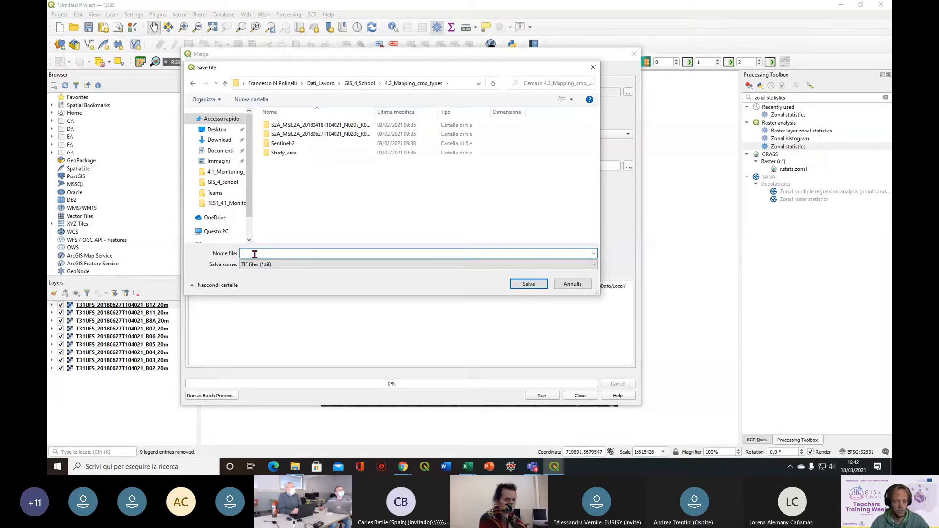
text(S)
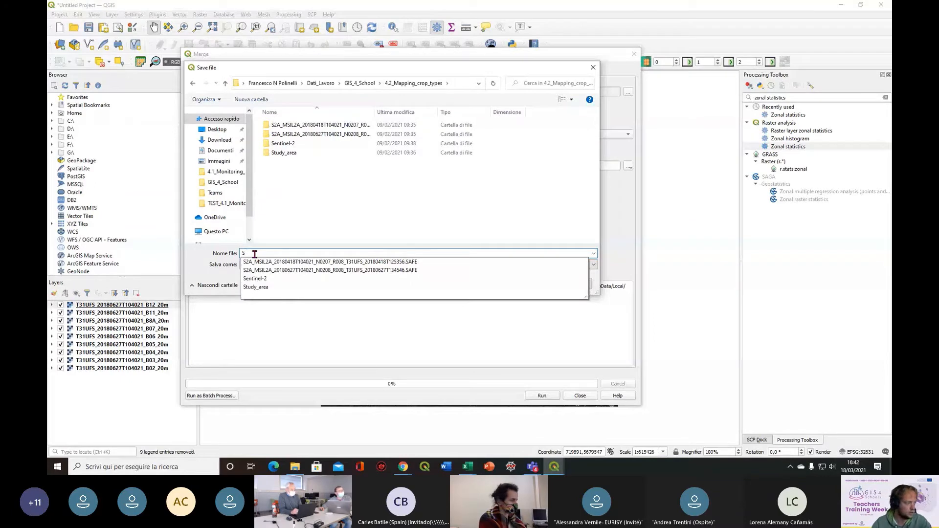
text(")
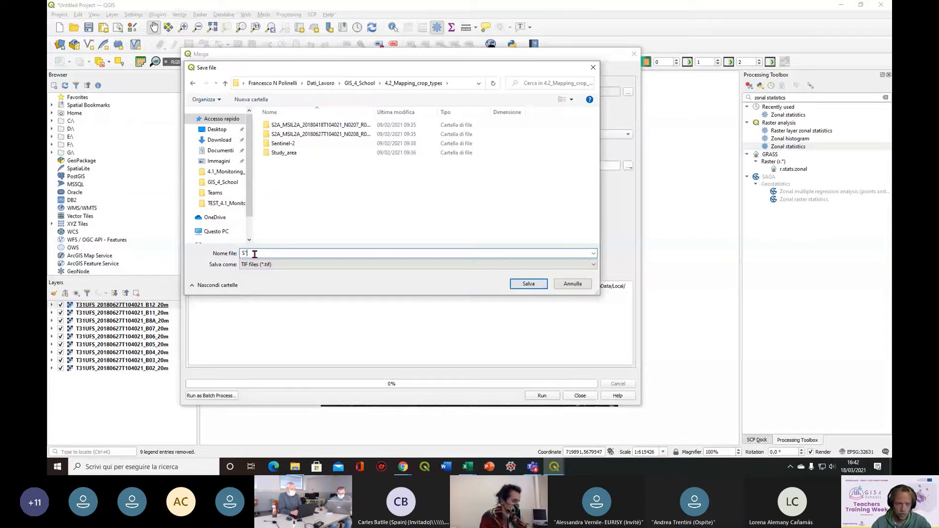
key(BackSpace)
text(2)
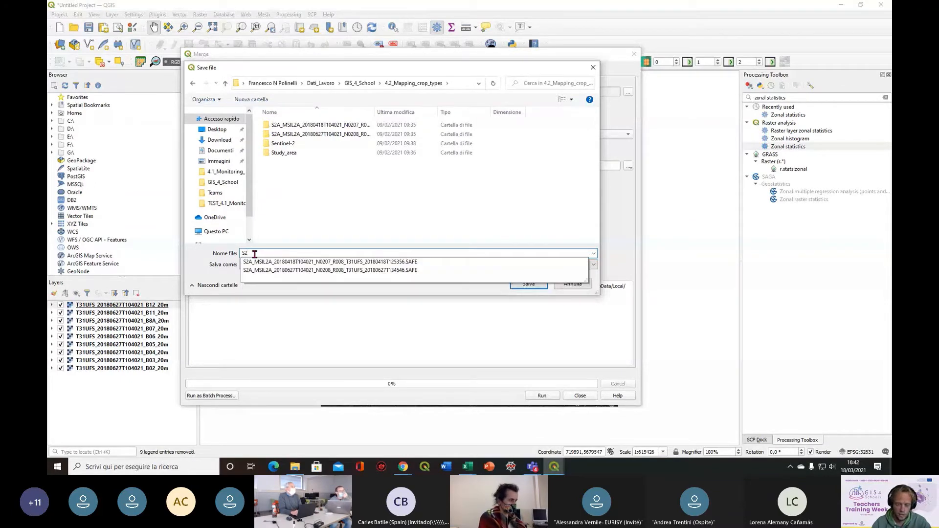
text(_)
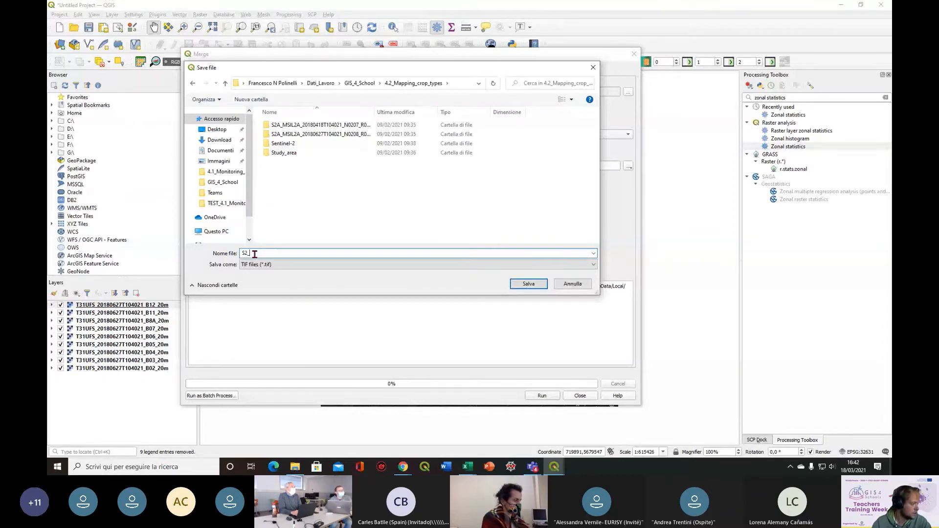
text(20180)
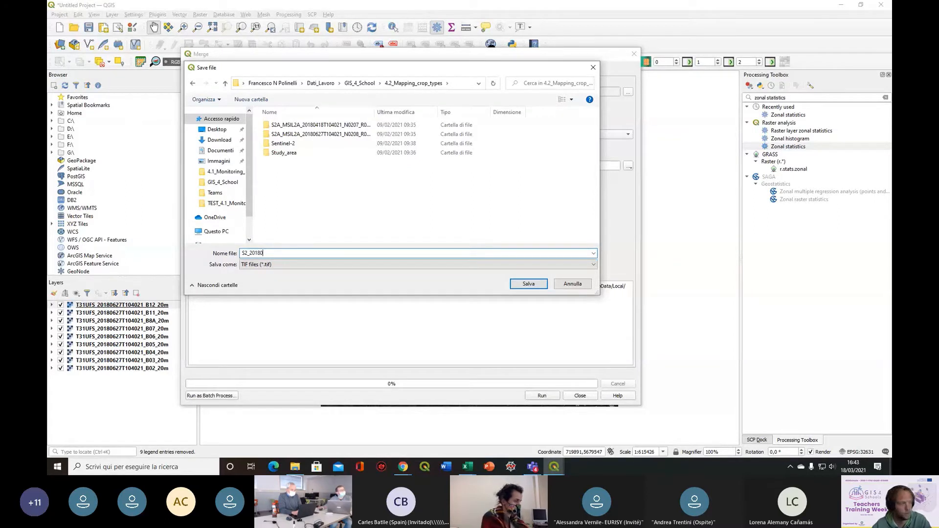
text(627)
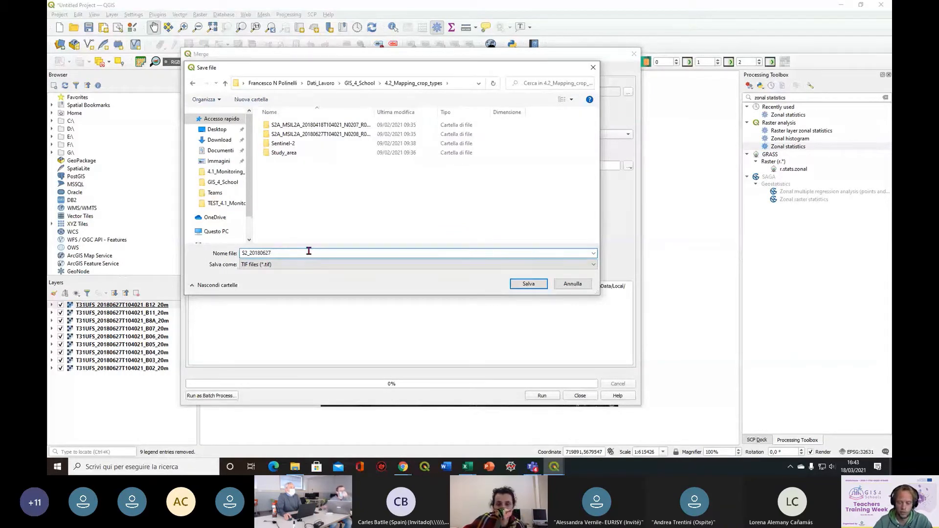
text(_20)
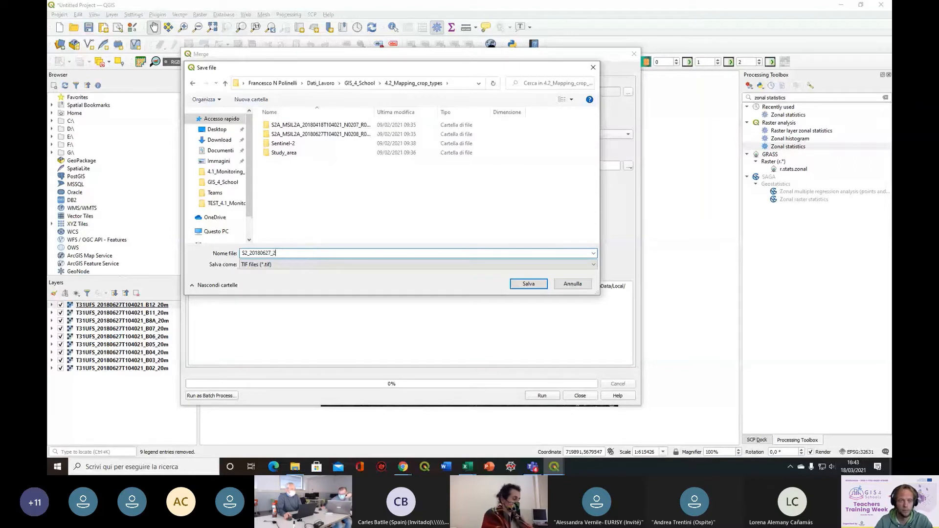
text(m)
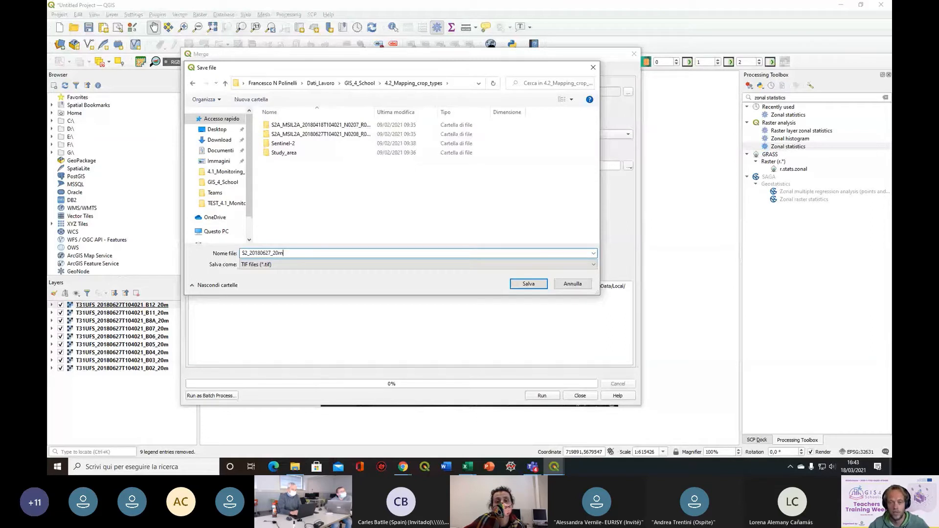
click(530, 284)
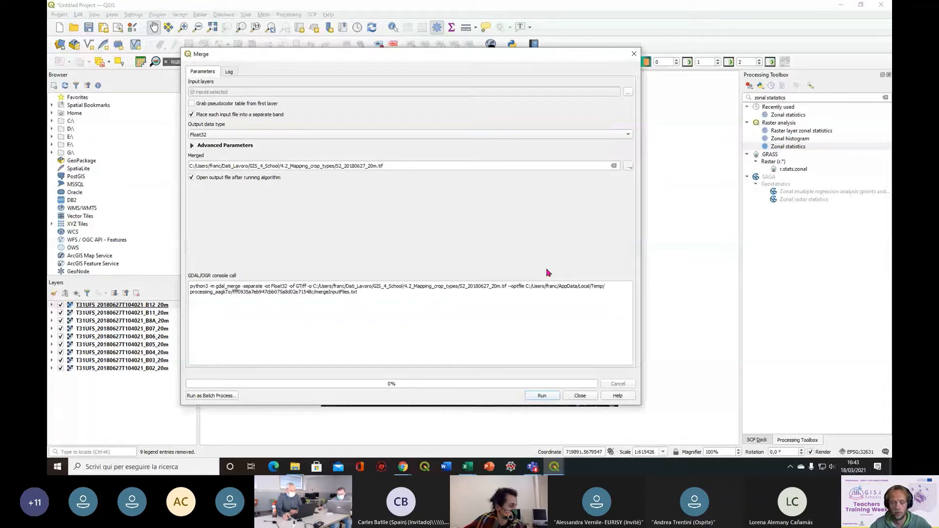
click(544, 396)
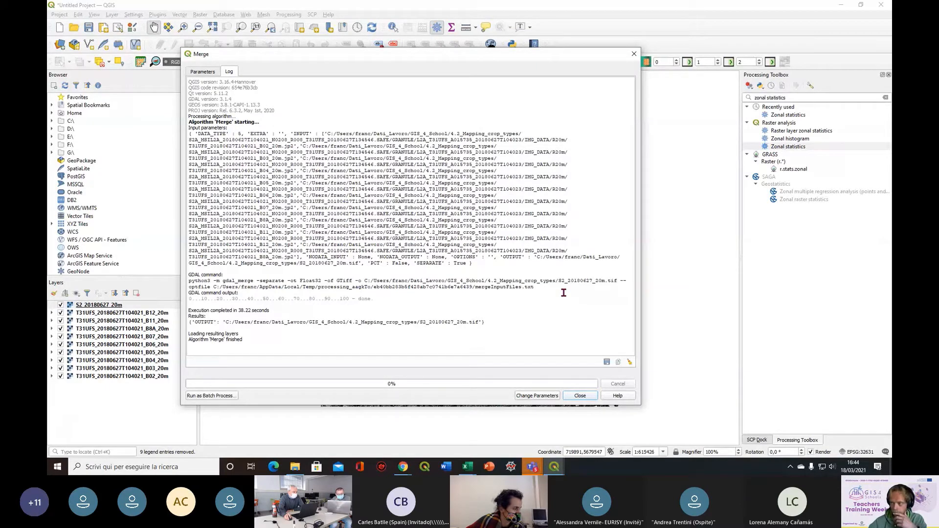
click(579, 396)
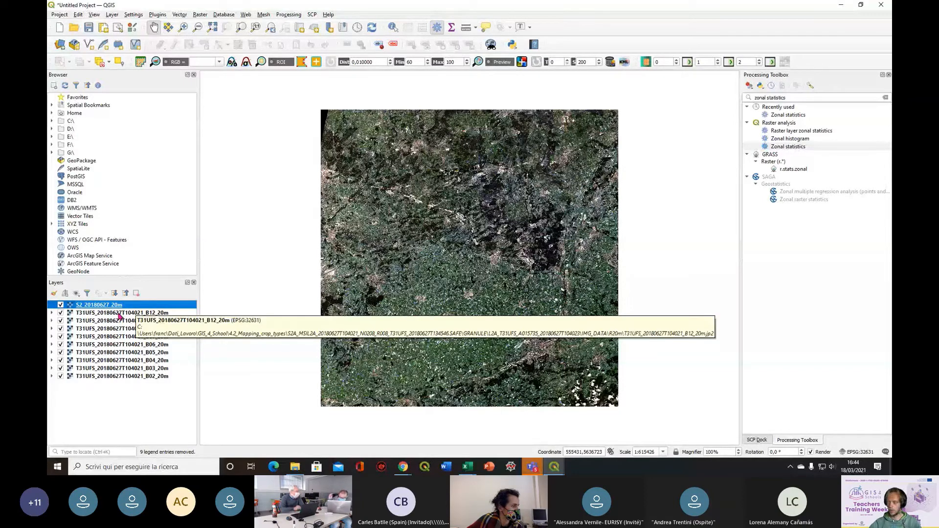
Remove the nine single-band layers B12 through B02 from the project, keeping only the merged S2_20180627_20m layer
click(103, 314)
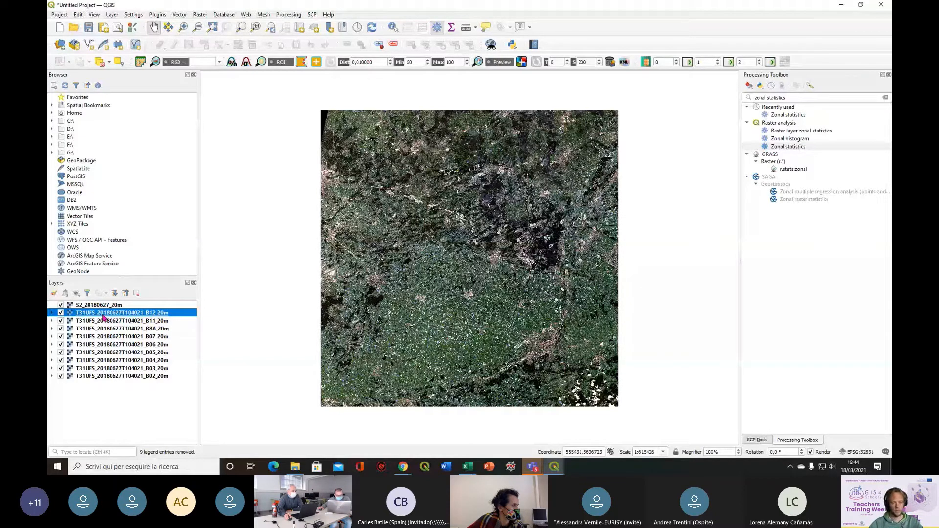
shift+click(107, 376)
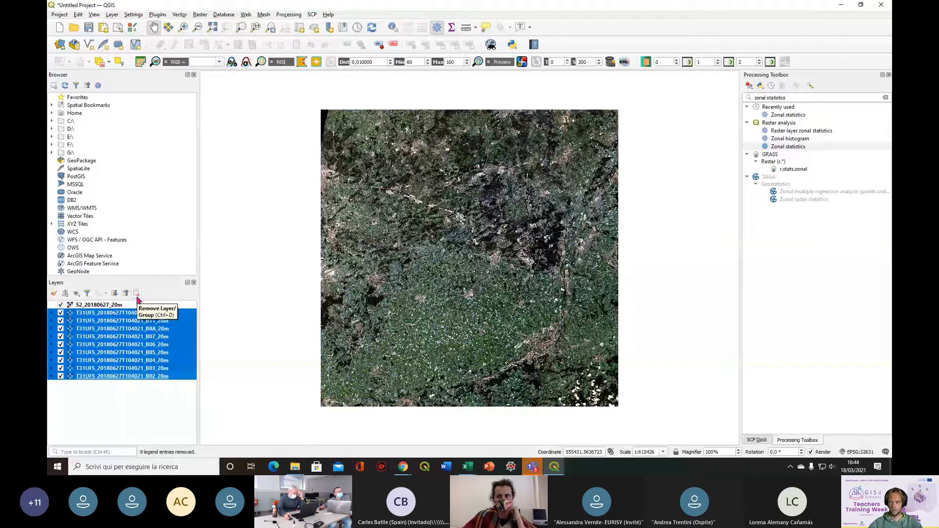
click(137, 295)
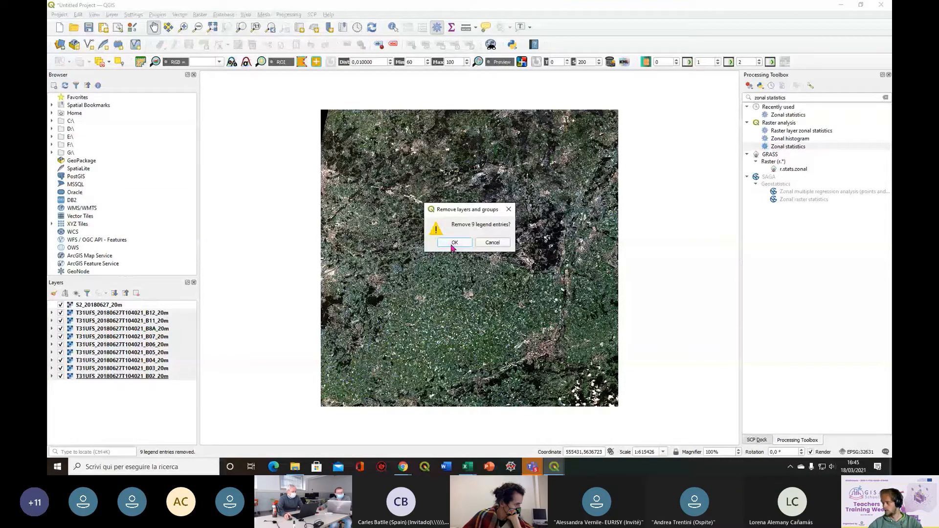
click(453, 244)
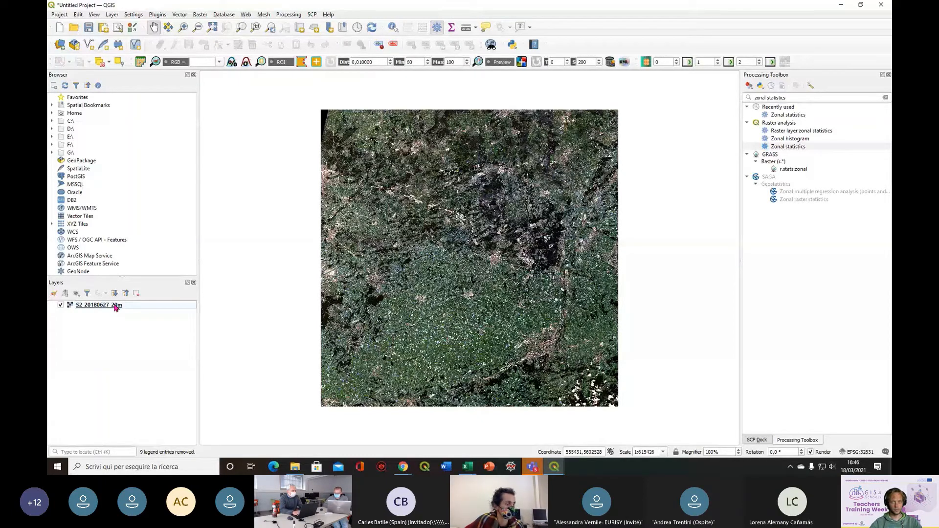
Set the S2_20180627_20m layer's red band to Band 03 and blue band to Band 01, and apply the symbology
double_click(116, 305)
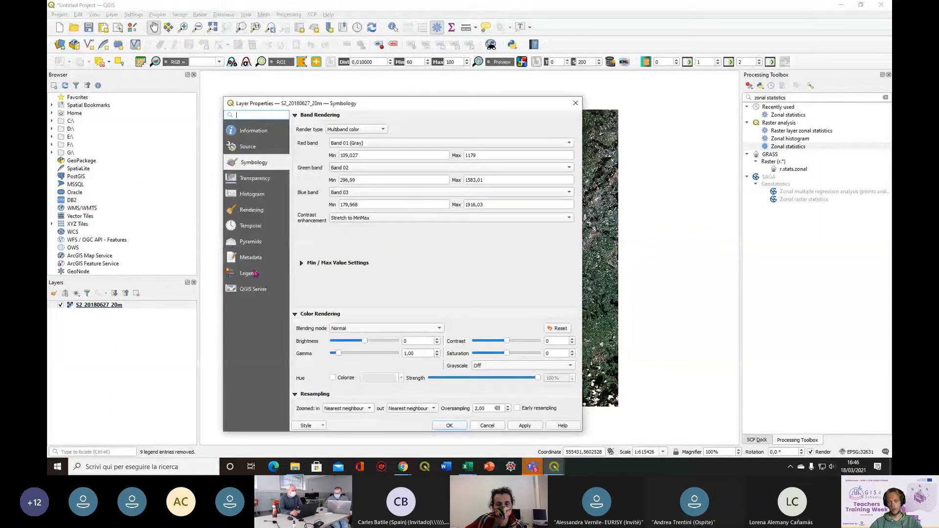
click(360, 143)
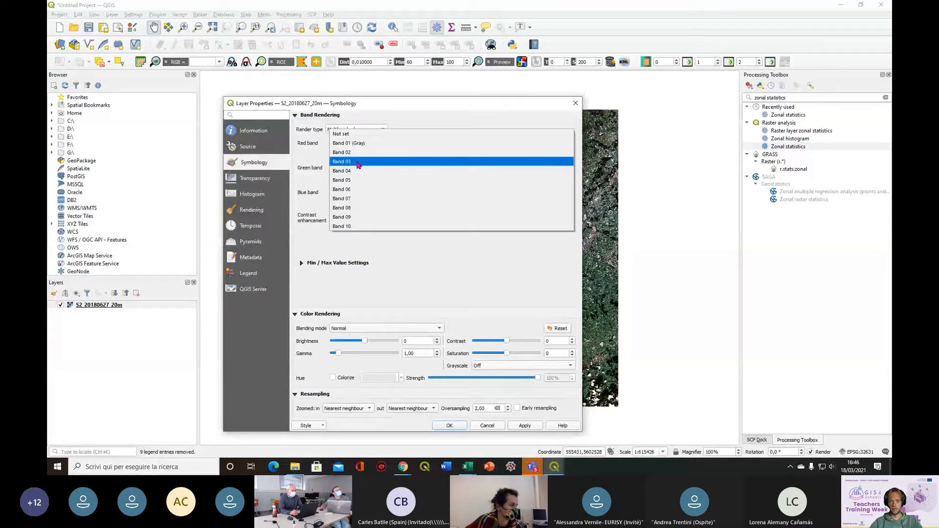
click(359, 165)
click(356, 195)
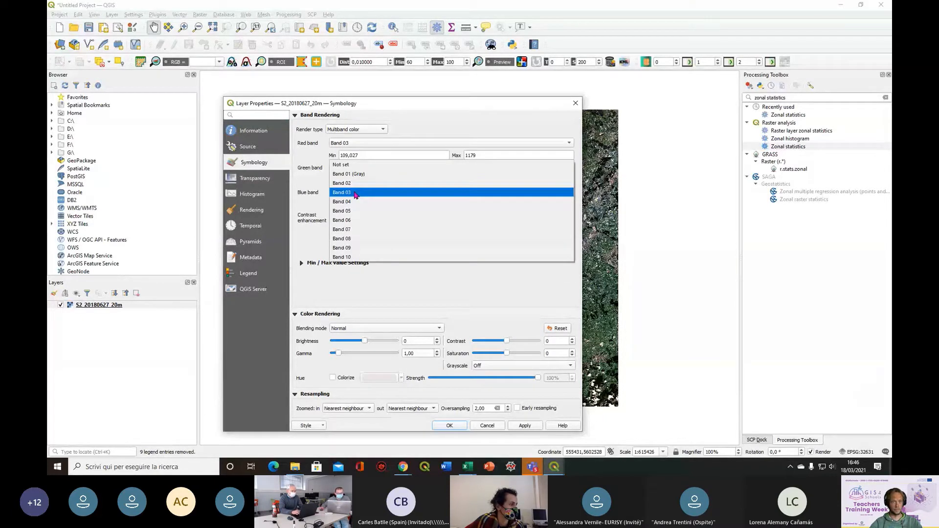
click(360, 174)
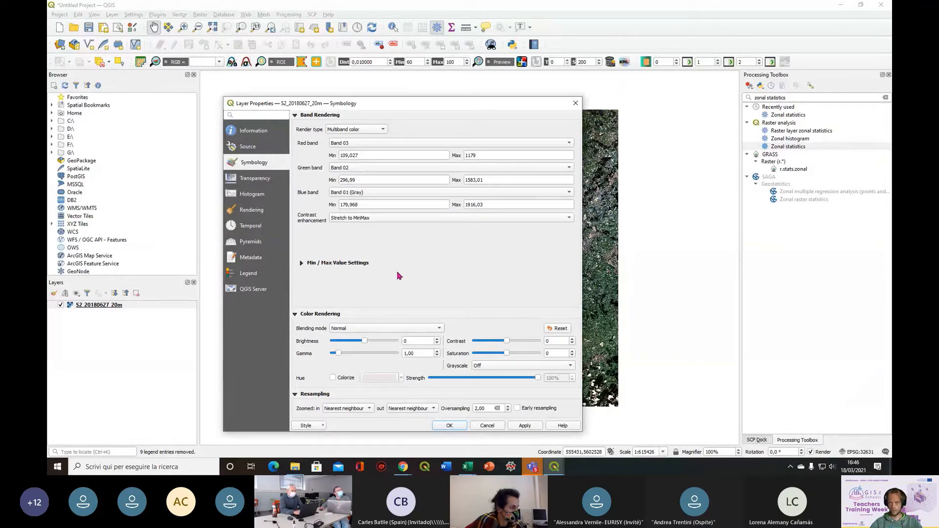
click(533, 426)
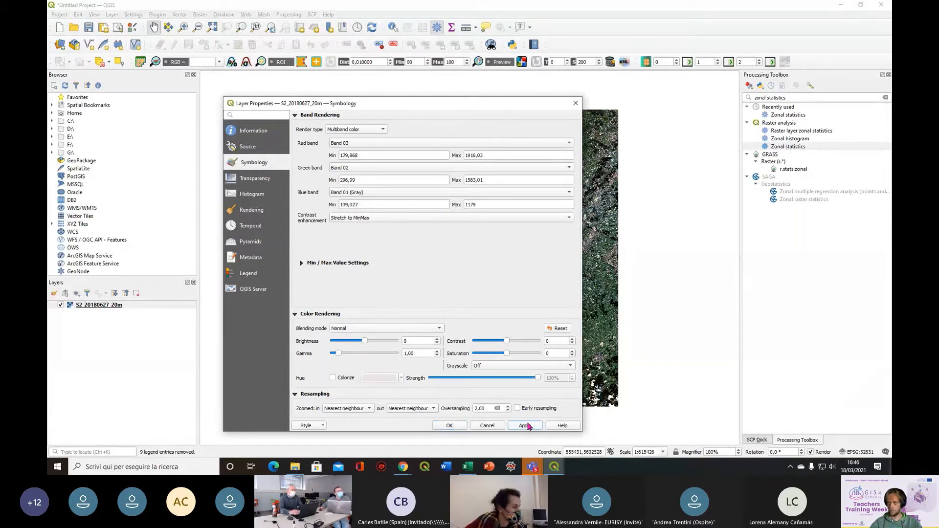
Accept the symbology, clear the old vector source path and browse to the 4.2_Mapping_crop_types folder for a new vector dataset
click(443, 426)
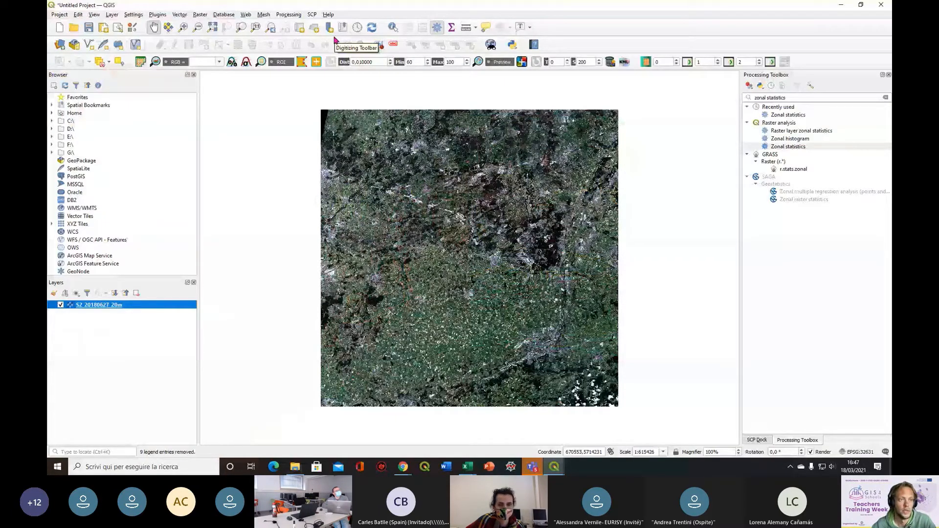
click(60, 46)
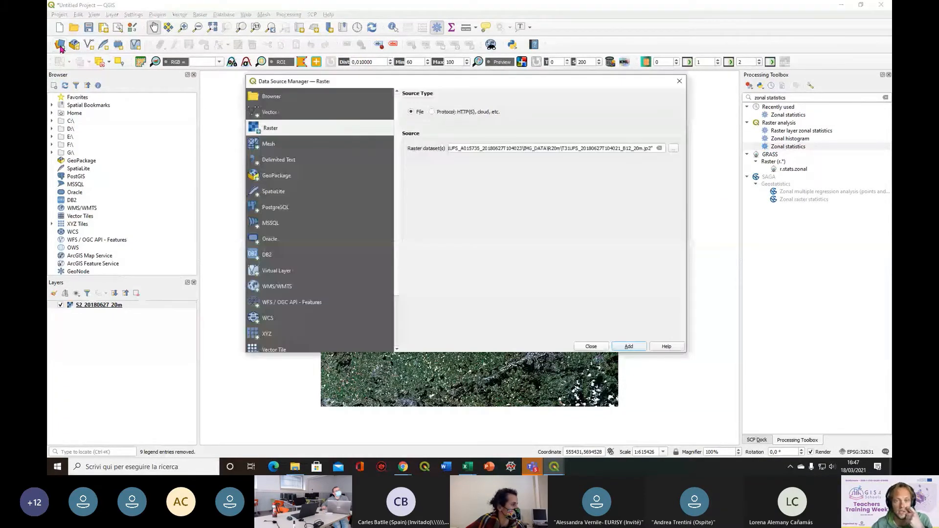
click(272, 112)
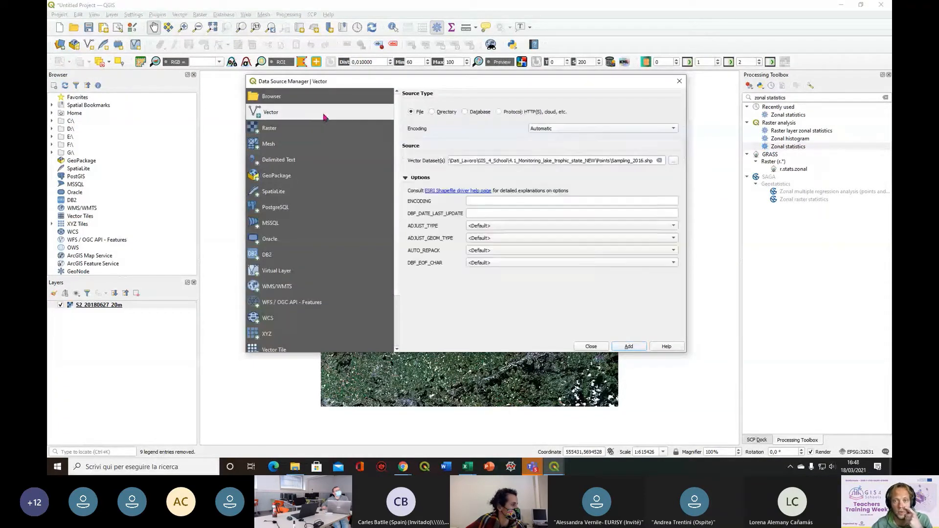
click(659, 161)
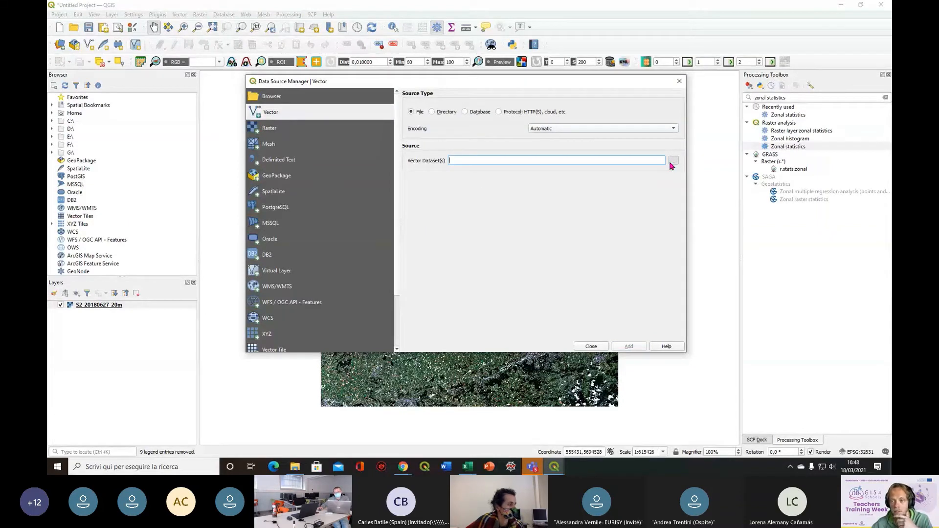
click(672, 163)
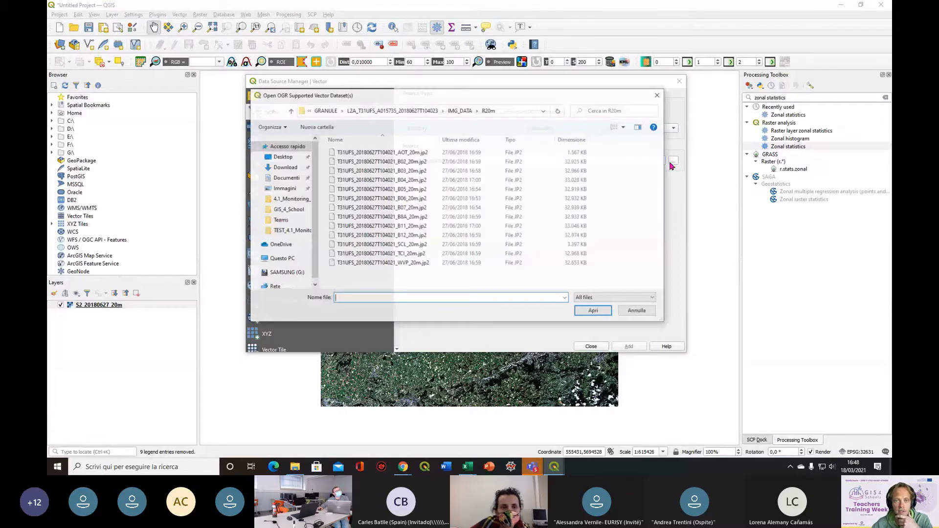
click(326, 111)
click(326, 111)
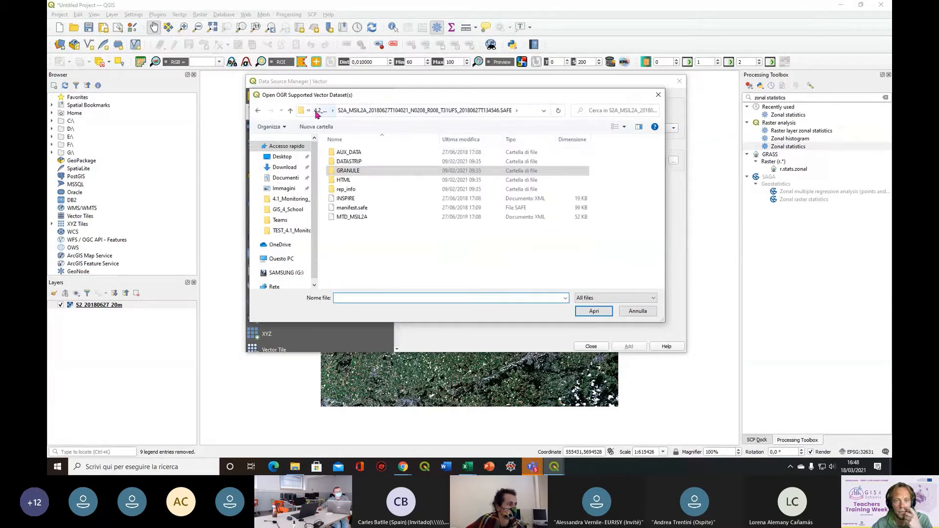
click(317, 111)
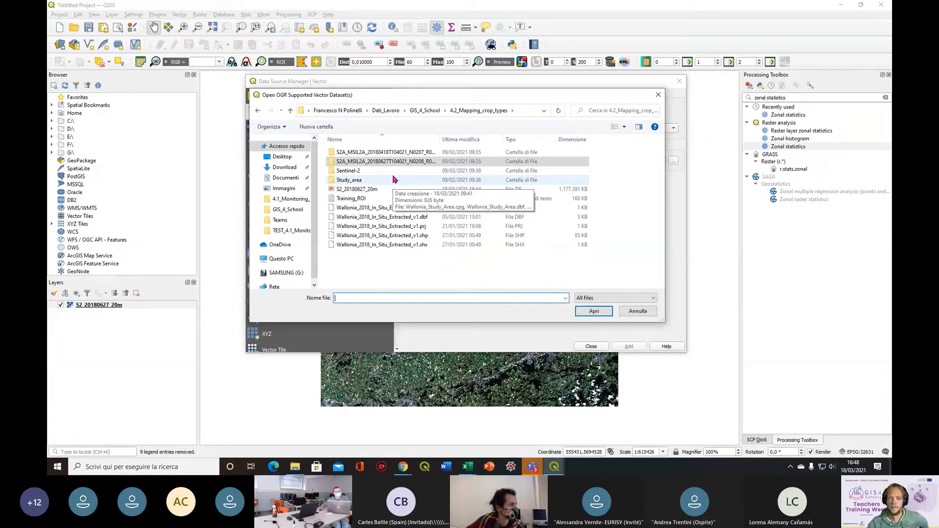
Add the Wallonia_Study_Area.shp shapefile from the Study_area folder to the project and close the data source manager
click(357, 181)
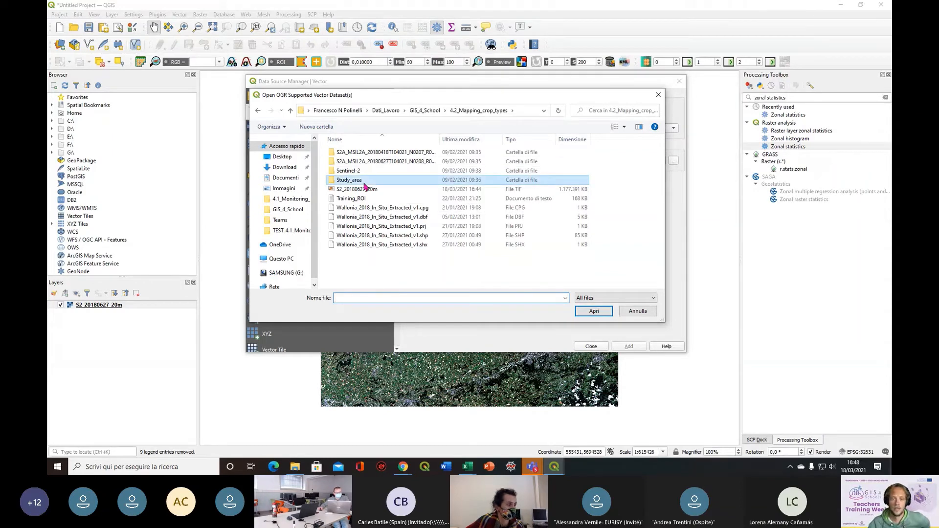
double_click(364, 183)
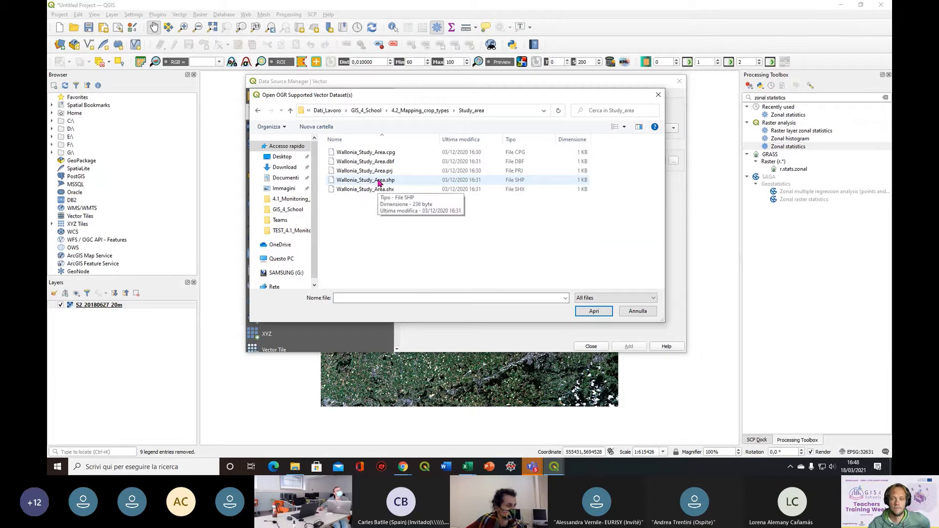
click(443, 117)
double_click(363, 184)
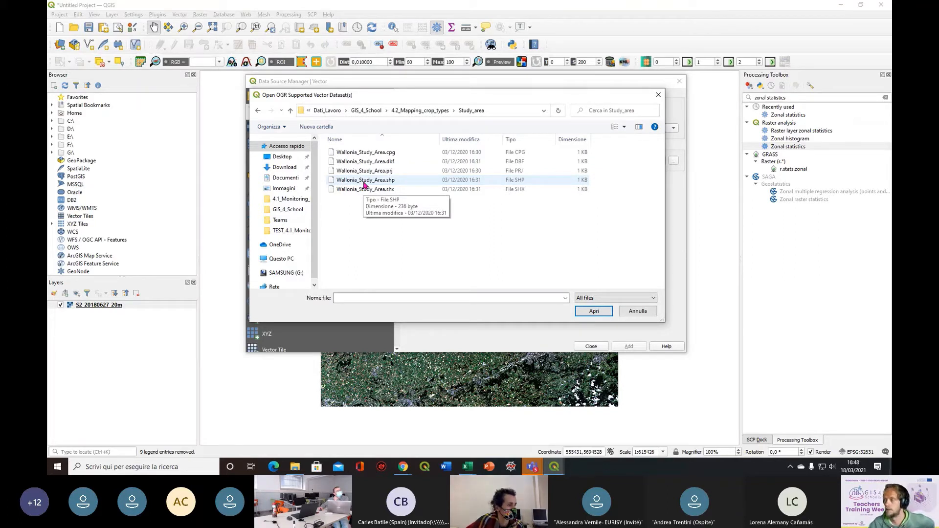
click(363, 181)
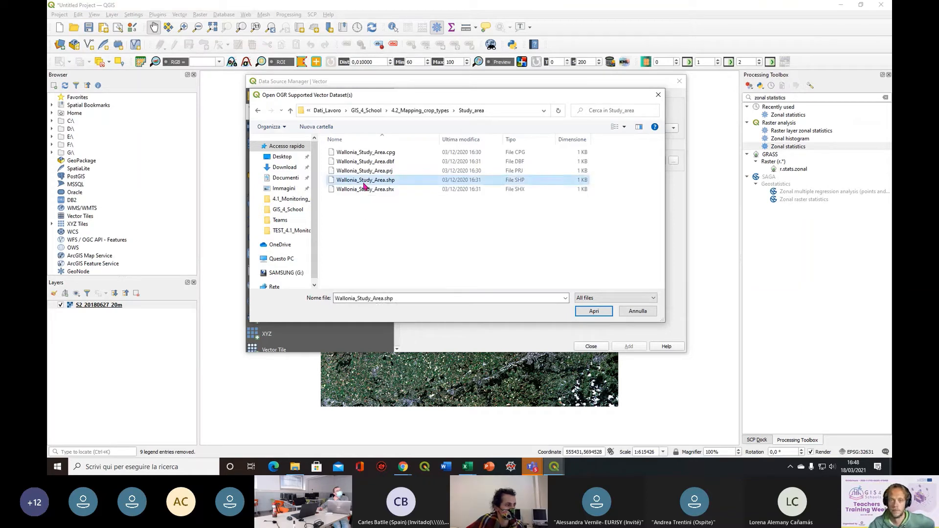
click(593, 312)
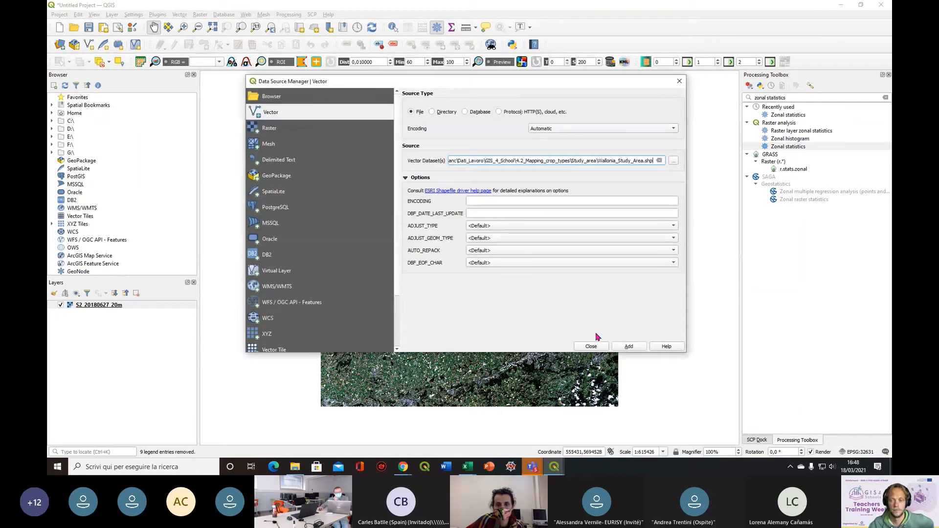
click(640, 348)
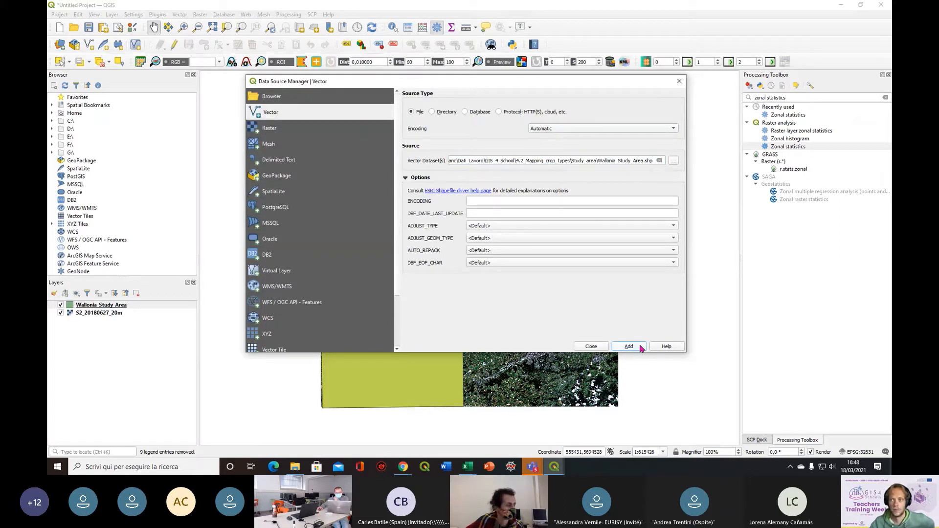
click(680, 82)
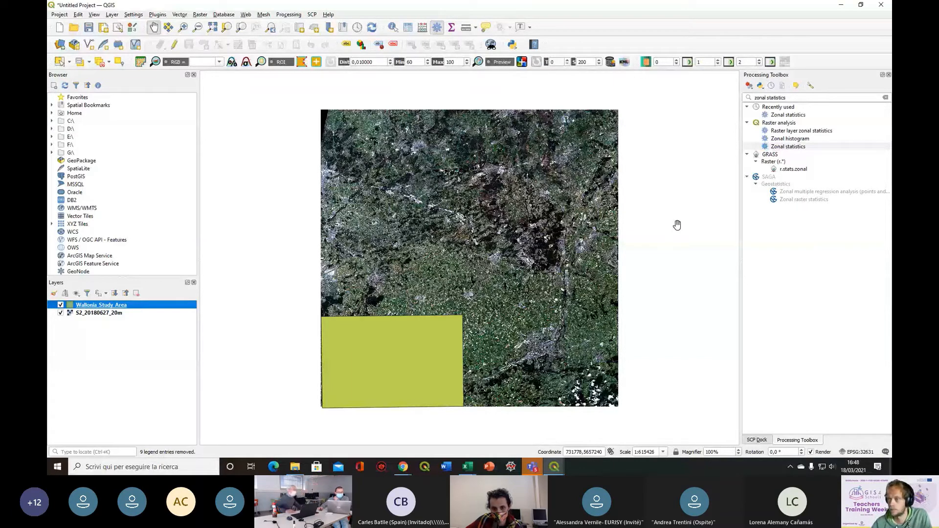
Search the processing algorithms for "clip" and open the Clip raster by mask layer tool
click(886, 97)
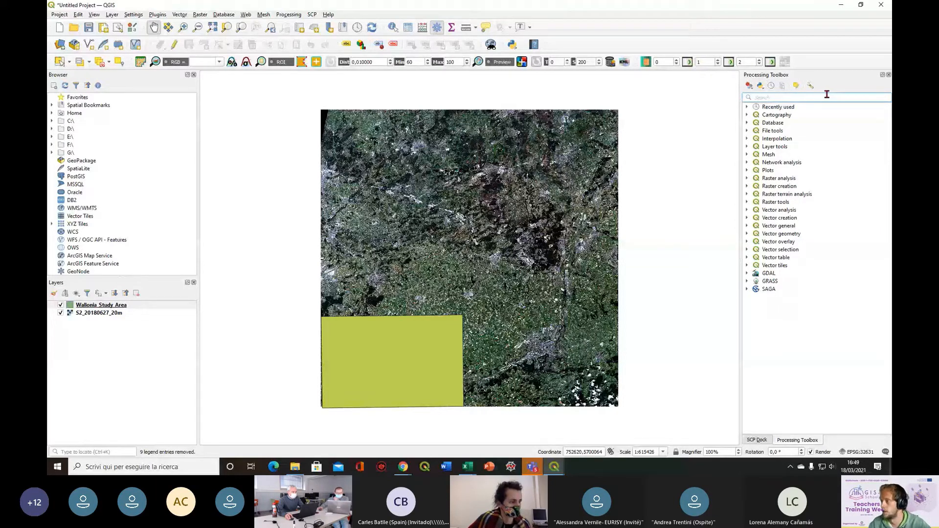
text(clip)
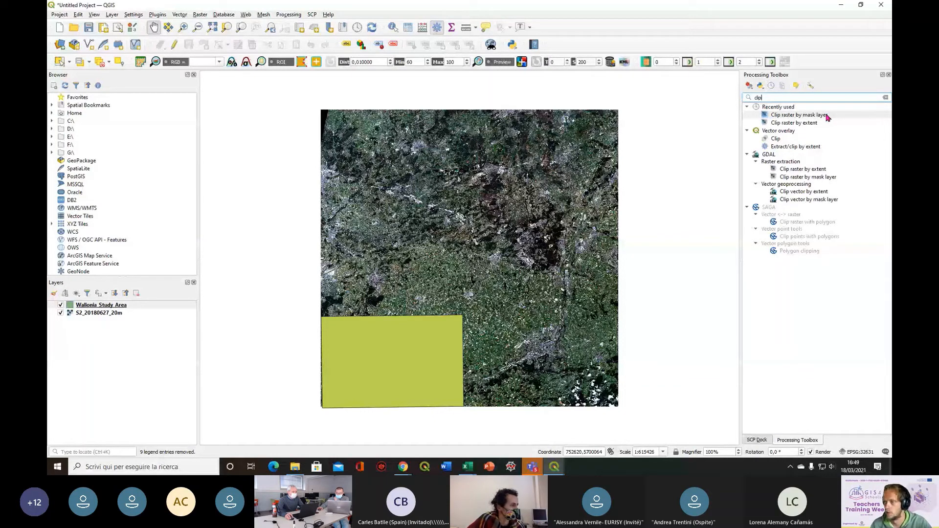
click(839, 115)
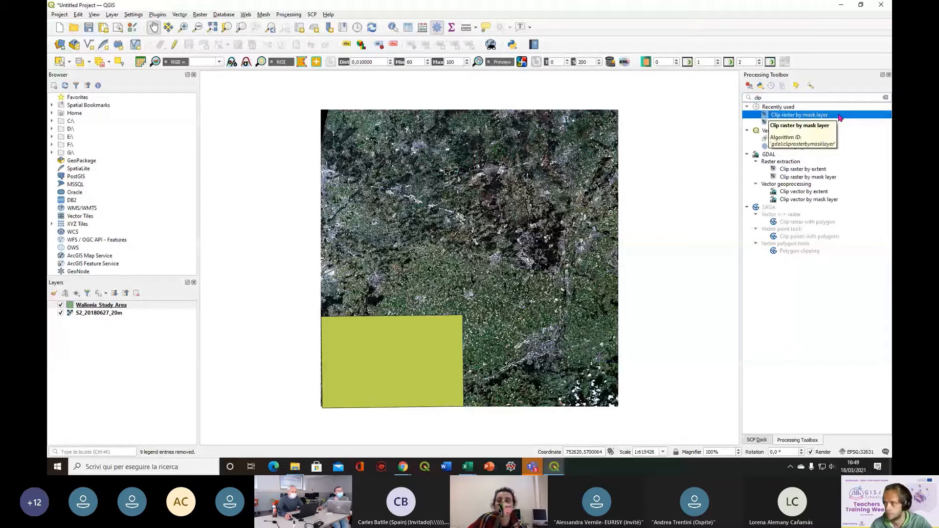
double_click(839, 115)
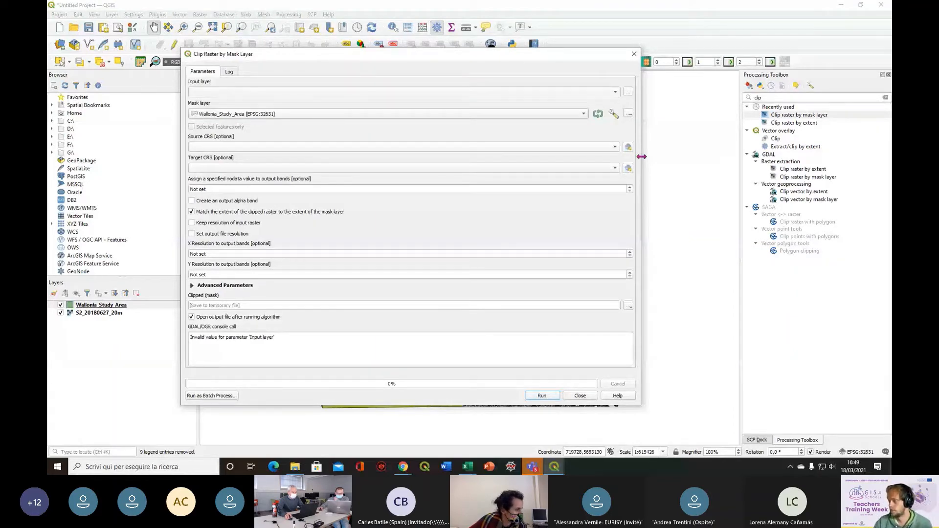
Set S2_20180627_20m as the raster to clip and enable keeping the resolution of the input raster
click(497, 93)
click(494, 94)
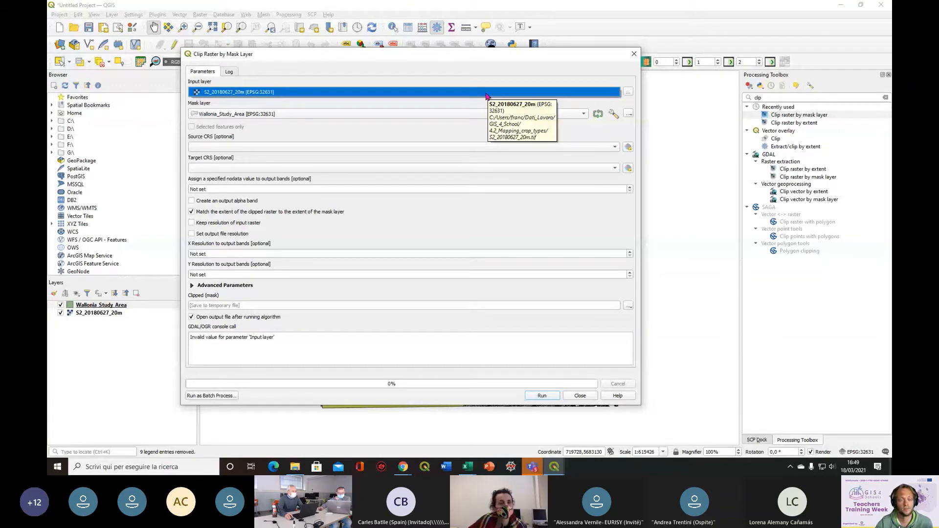
click(486, 94)
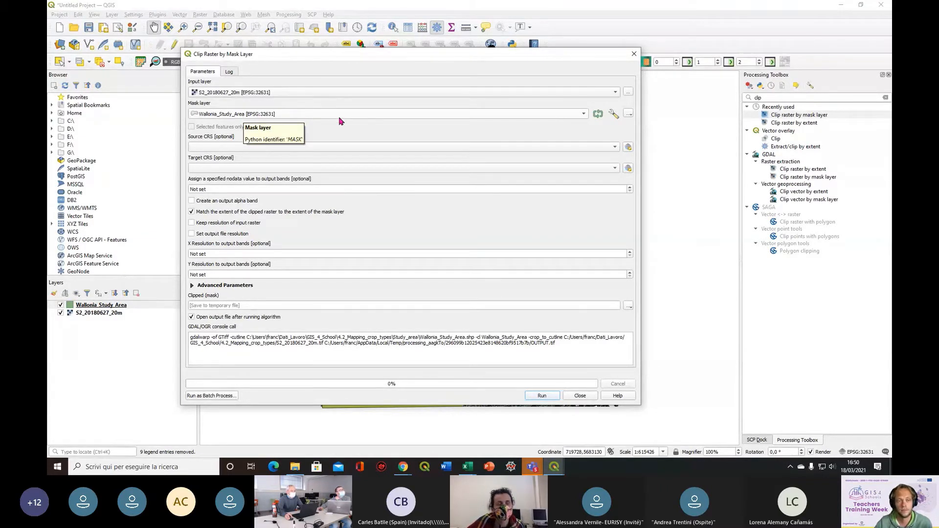
click(195, 224)
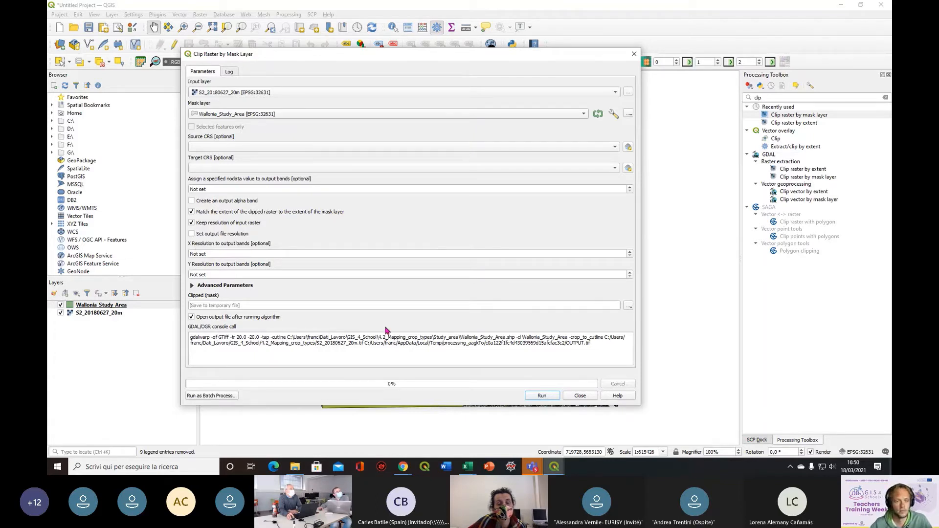
Save the clipped output to a TIF file named S2_20180627_20m_clip, run the clip and close the tool
click(629, 308)
click(608, 325)
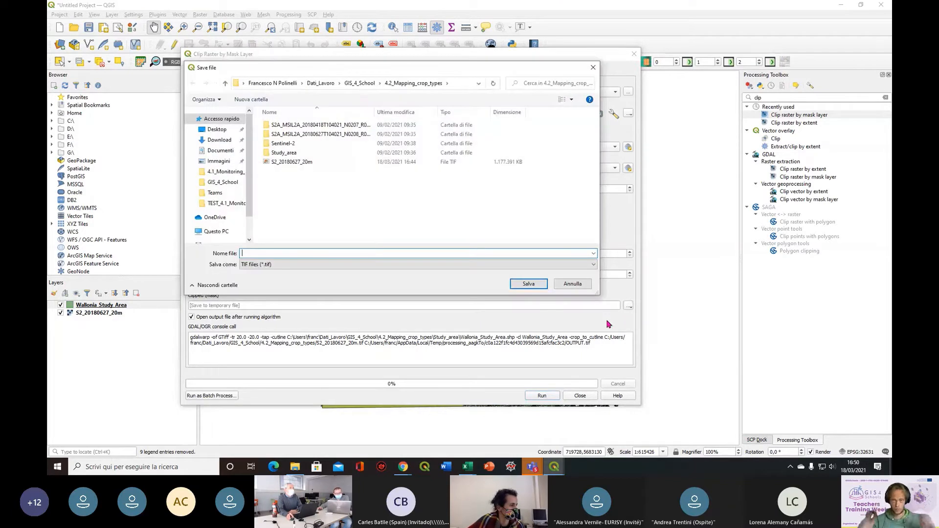
click(311, 163)
click(293, 253)
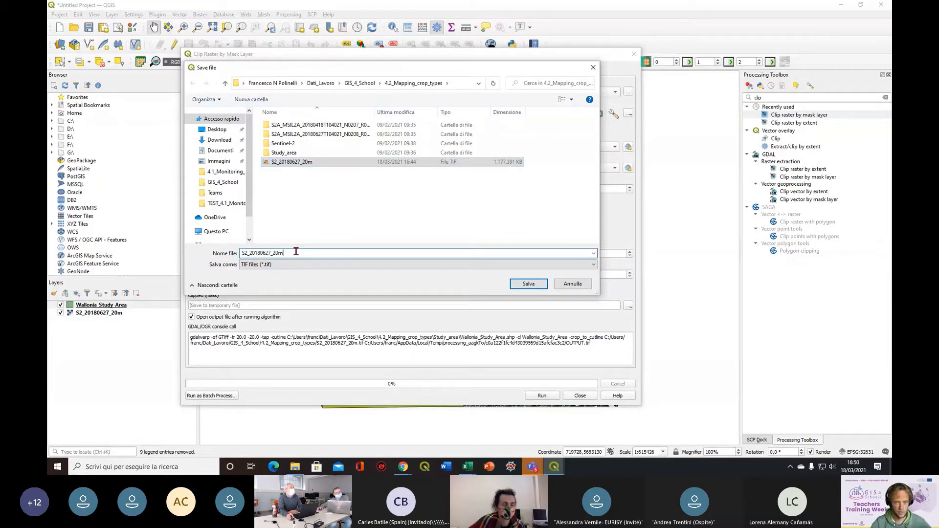
text(_clip)
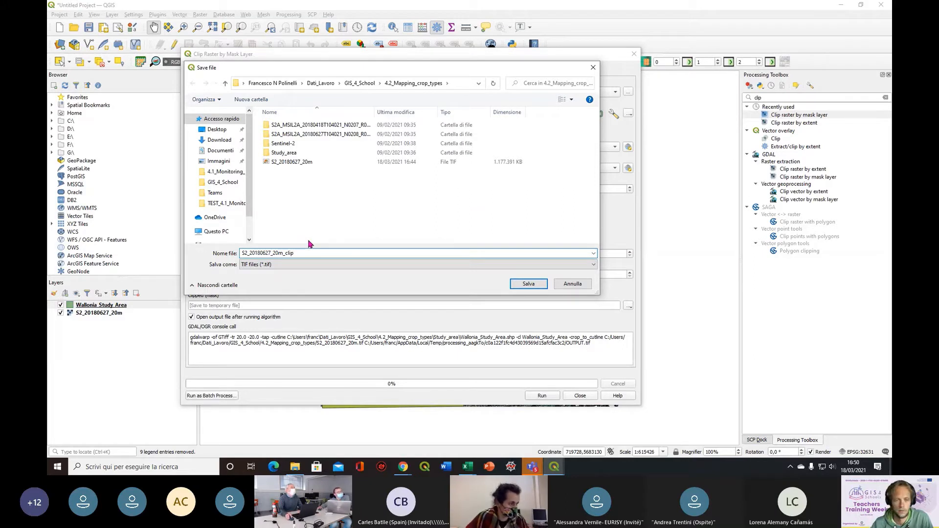
click(525, 288)
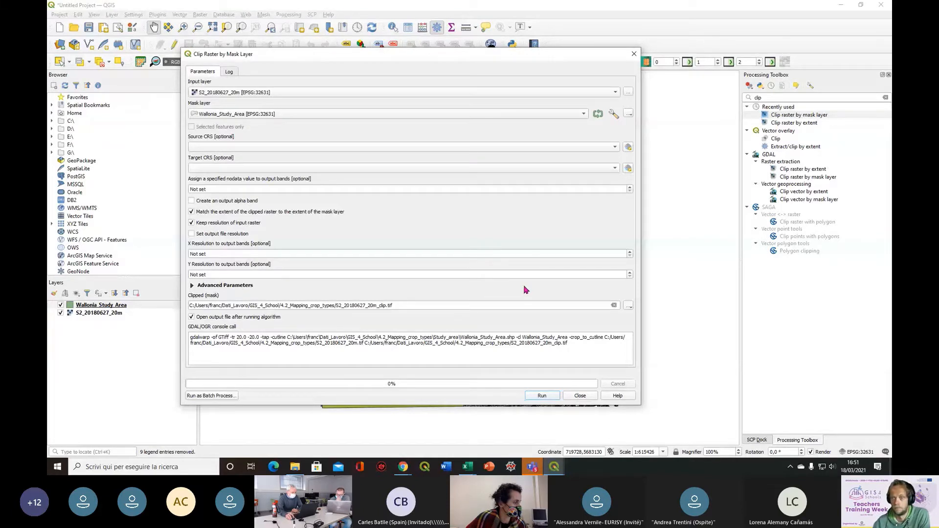
click(542, 397)
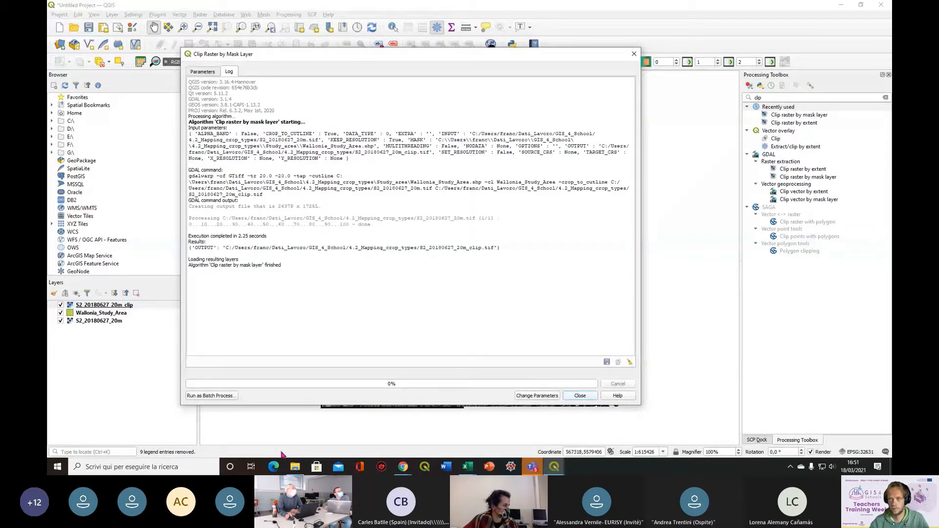
click(635, 55)
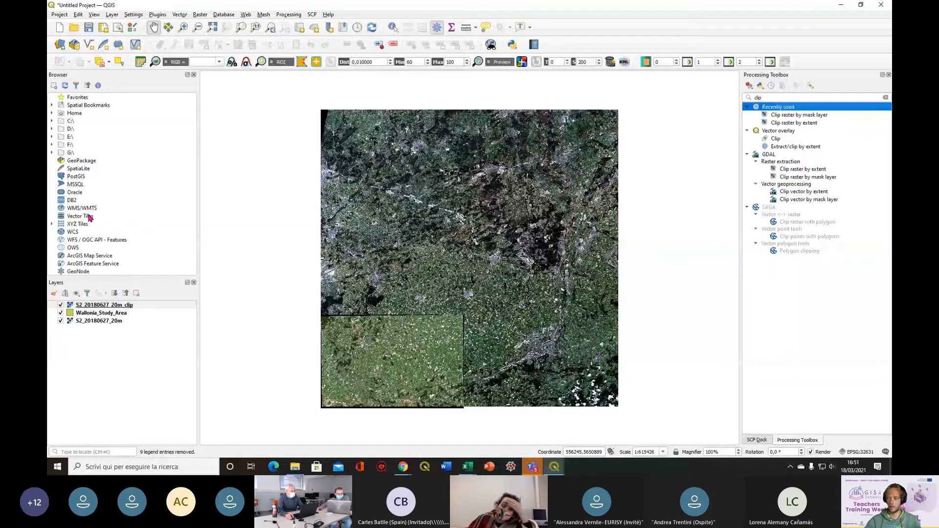
Remove the Wallonia_Study_Area and original S2_20180627_20m layers from the project, keeping only the clipped raster
click(93, 313)
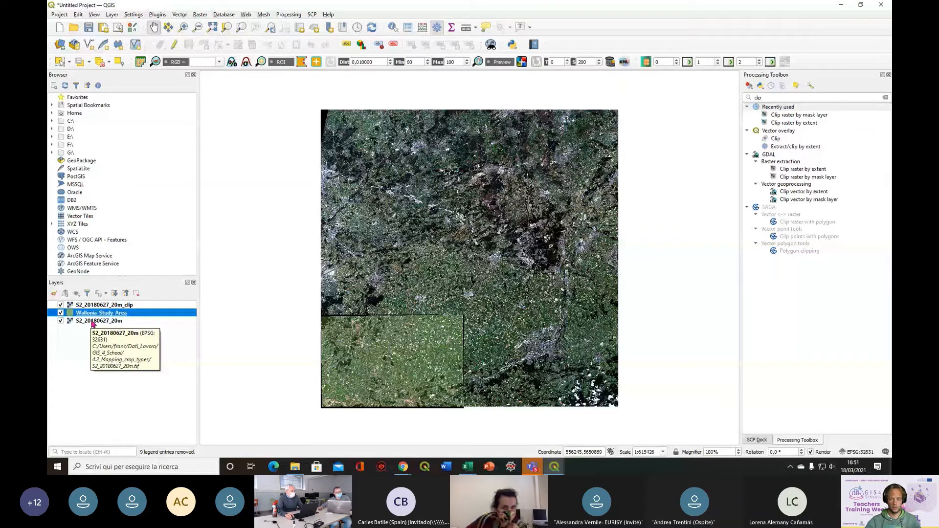
shift+click(92, 321)
key(ctrl+d)
click(448, 246)
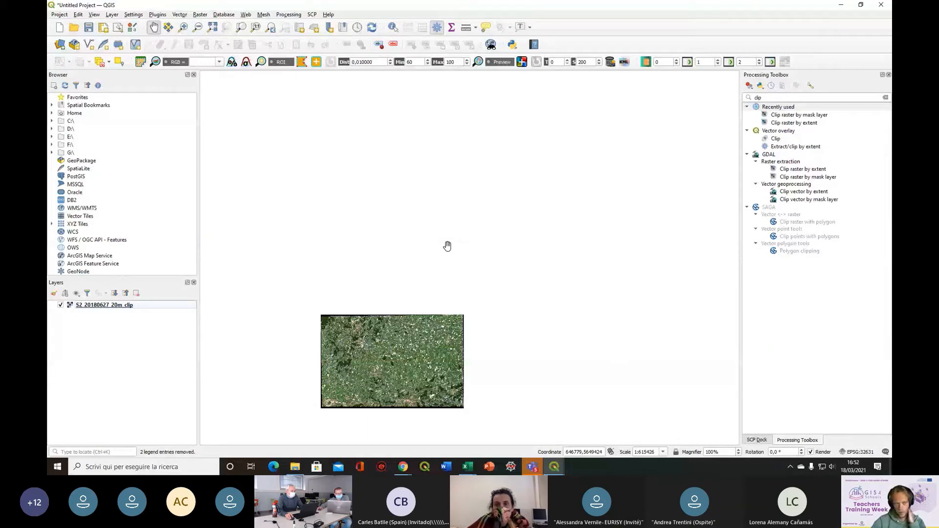
Zoom the map to the full extent of the S2_20180627_20m_clip layer
right_click(110, 307)
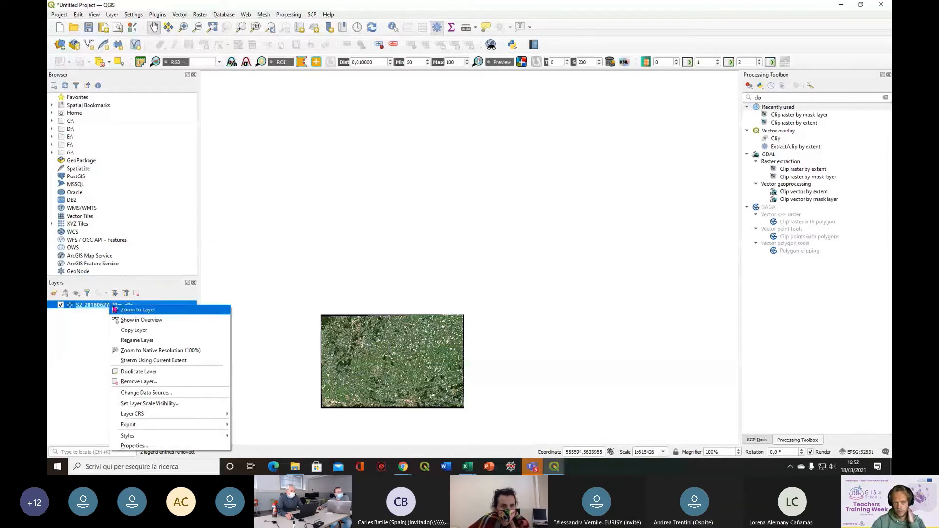
click(183, 312)
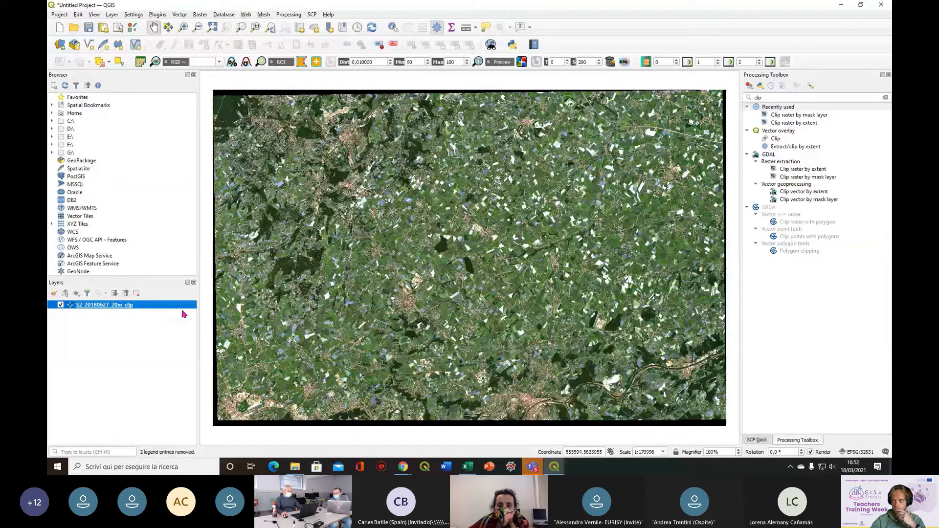
click(120, 341)
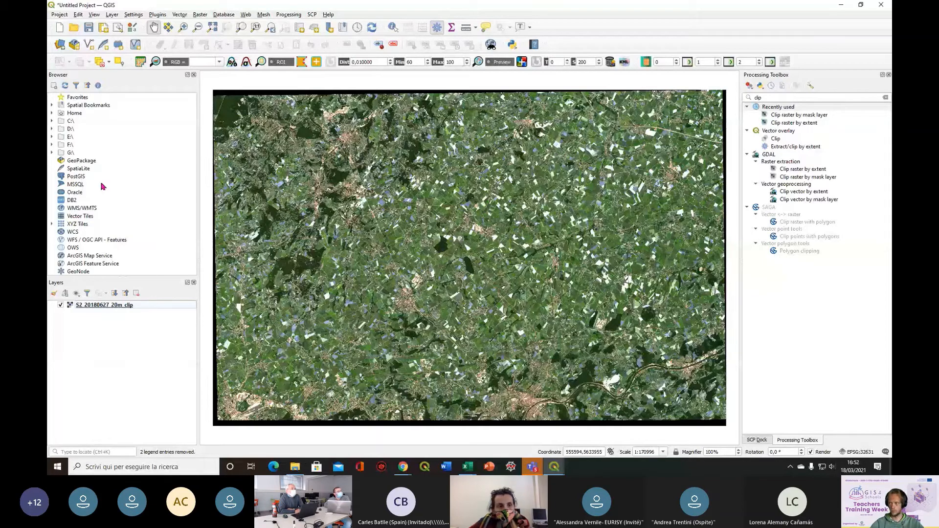
Add the vector dataset Wallonia_2018_In_Situ_Extracted_v1.shp from the 4.2_Mapping_crop_types folder to the project and close the data source manager
click(61, 45)
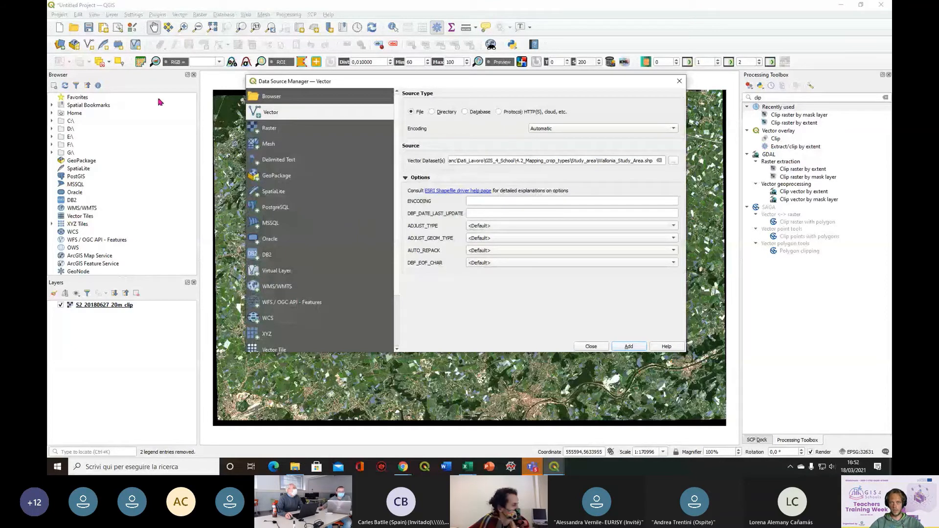
click(659, 160)
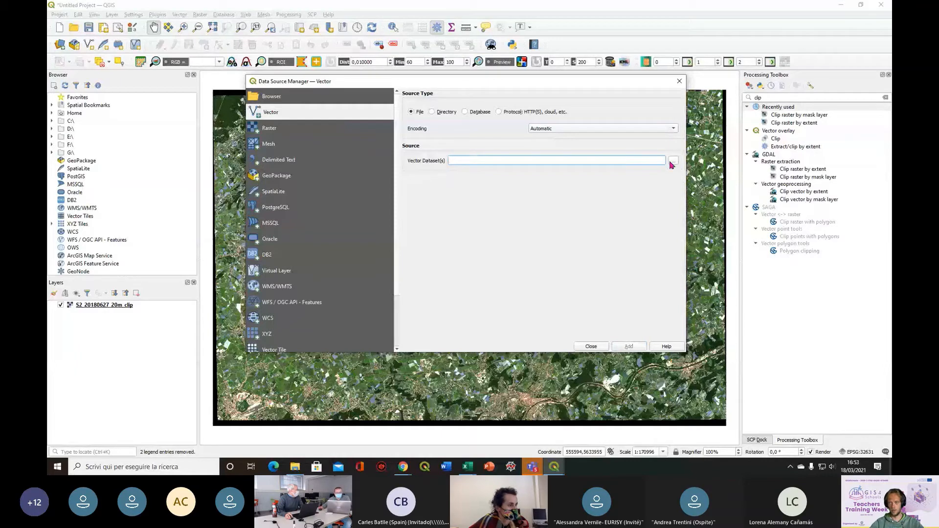
click(674, 161)
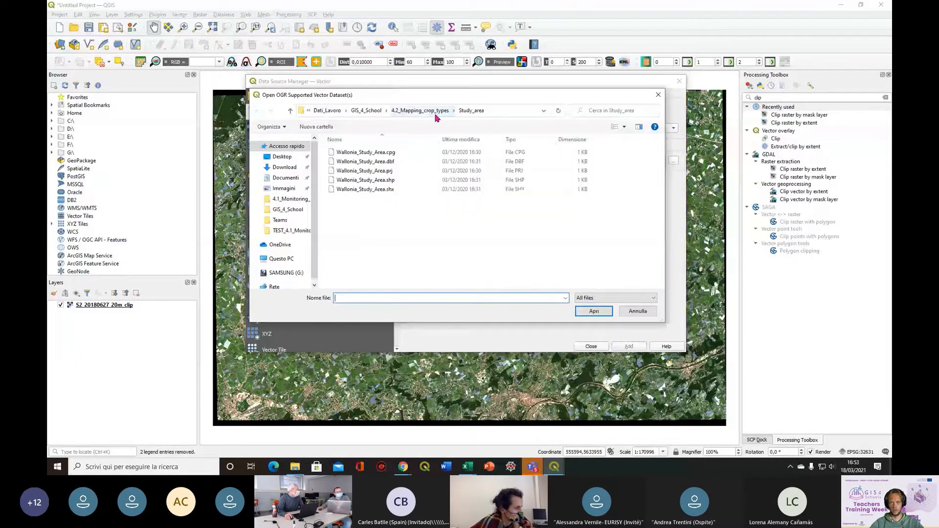
click(437, 115)
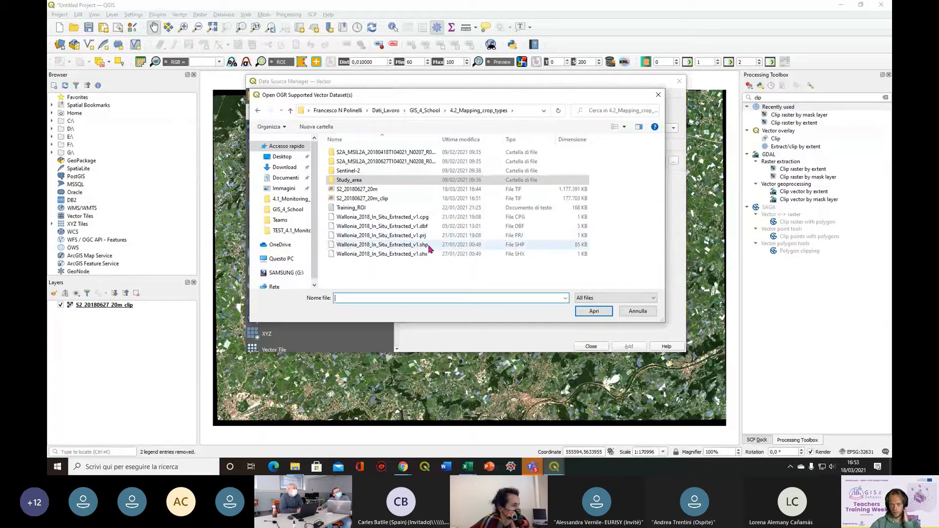
click(393, 248)
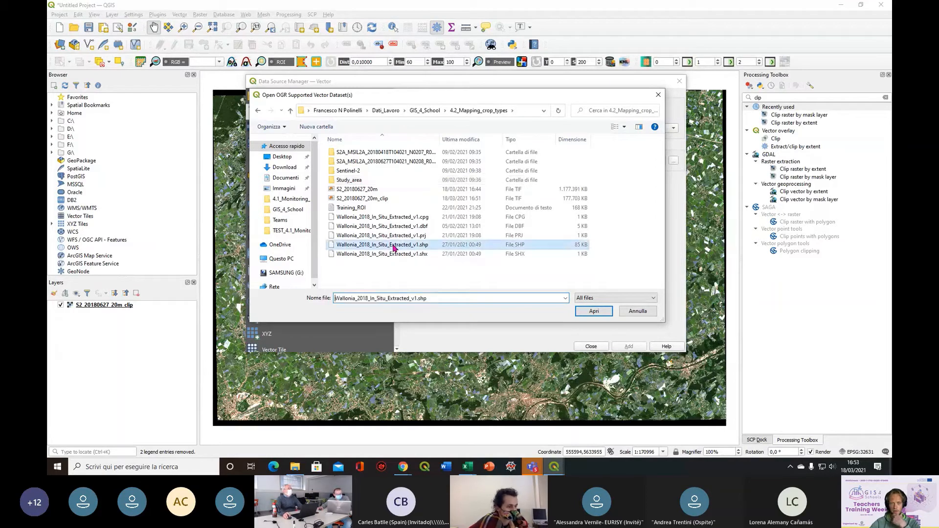
click(611, 315)
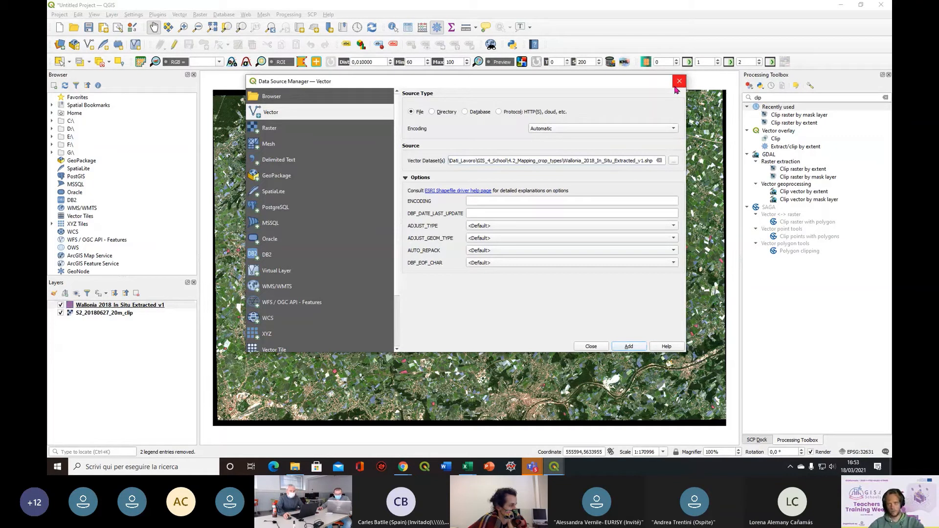
click(677, 85)
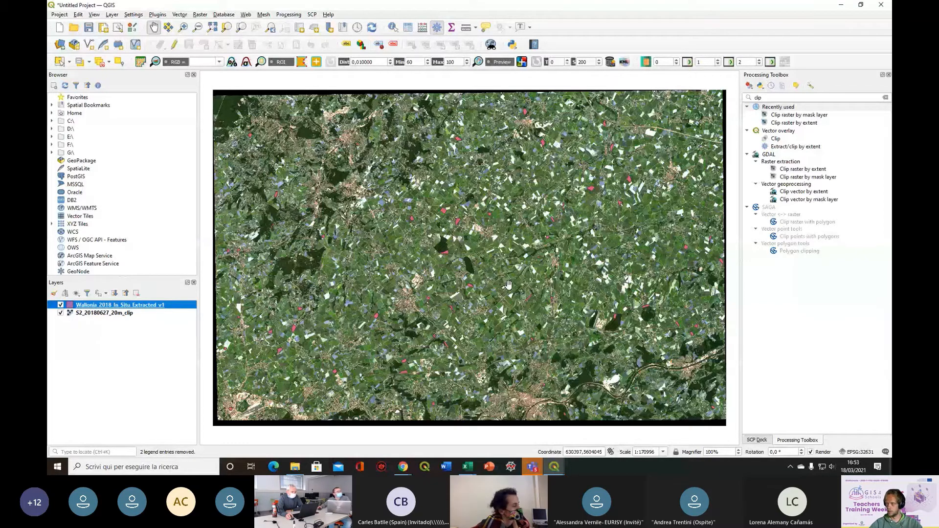
Hide the S2_20180627_20m_clip raster and open the attribute table of the Wallonia_2018_In_Situ_Extracted_v1 layer
click(60, 313)
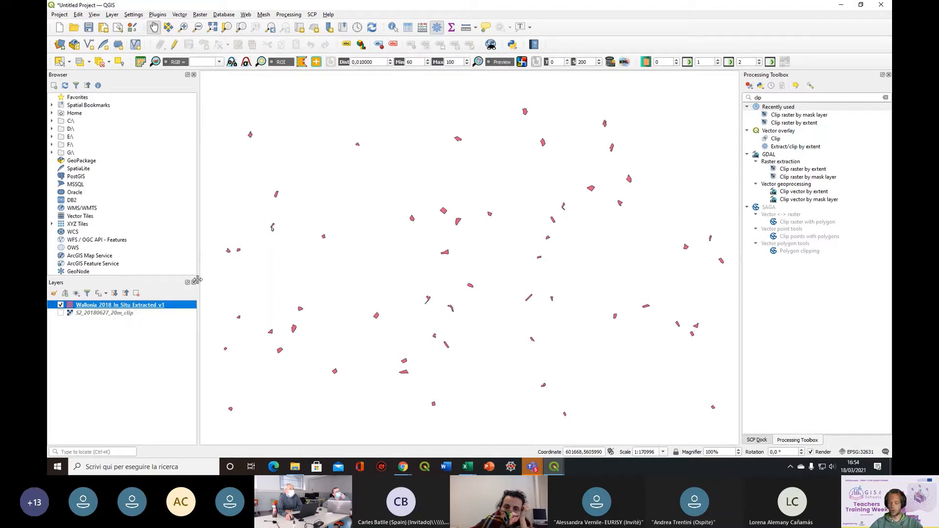
right_click(141, 306)
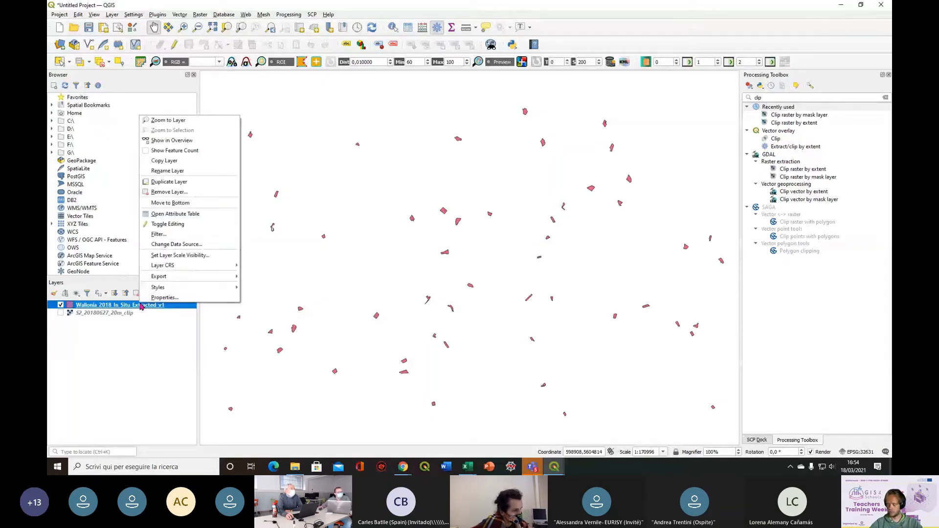
click(205, 215)
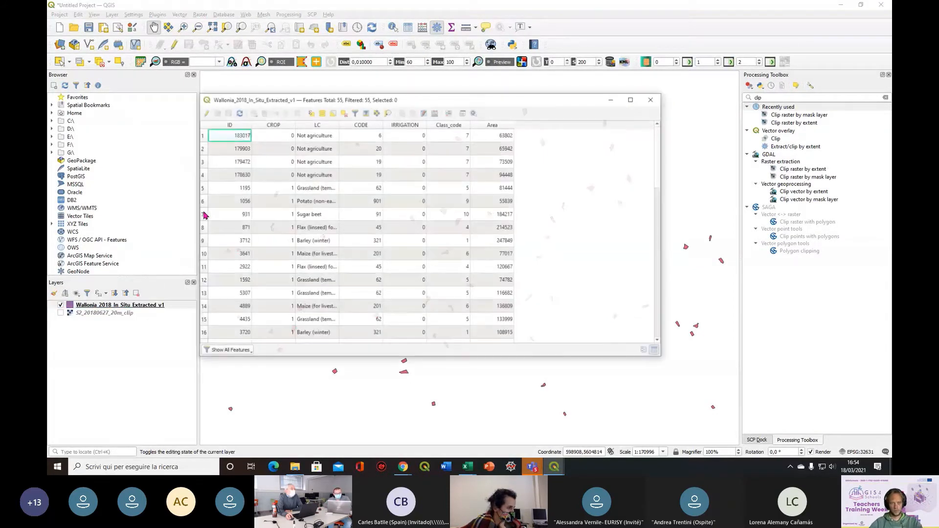
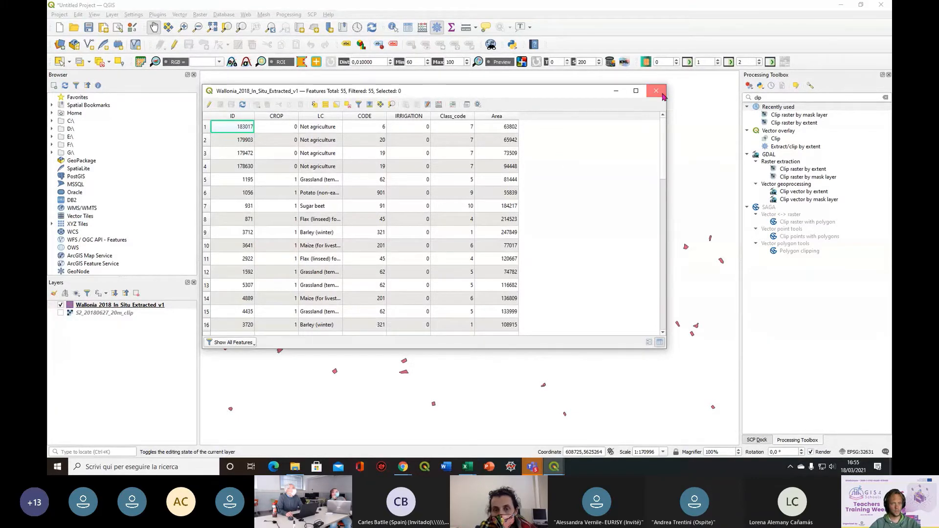
Close the attribute table and define band set 1 from S2_20180627_20m_clip in the Semi-Automatic Classification Plugin
click(662, 93)
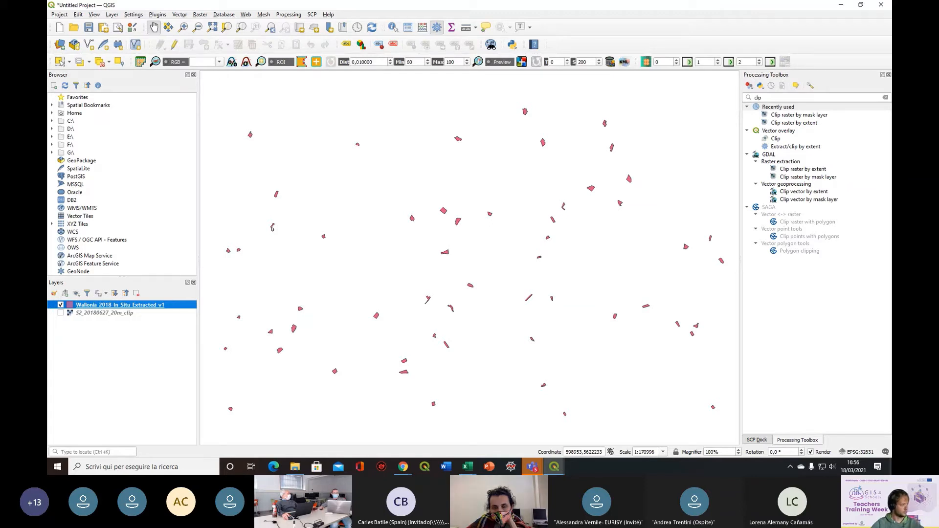
key(alt+Tab)
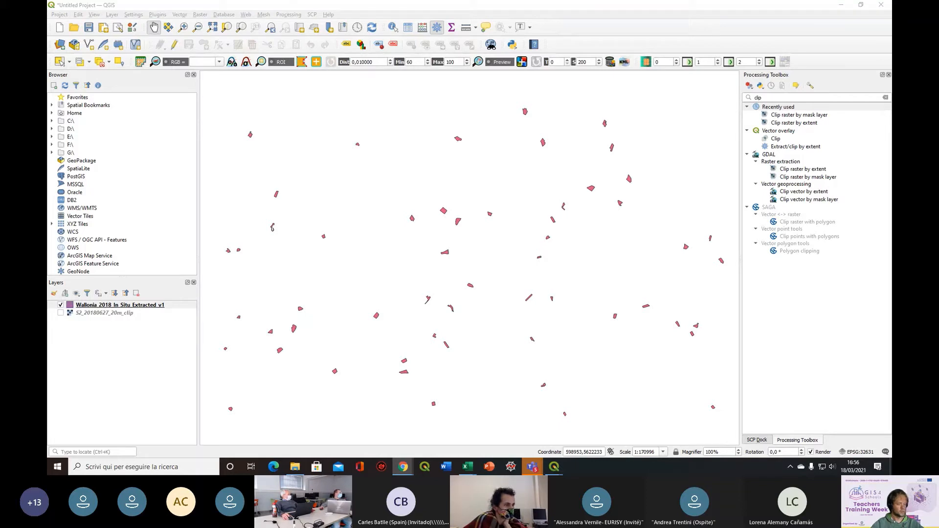
click(141, 62)
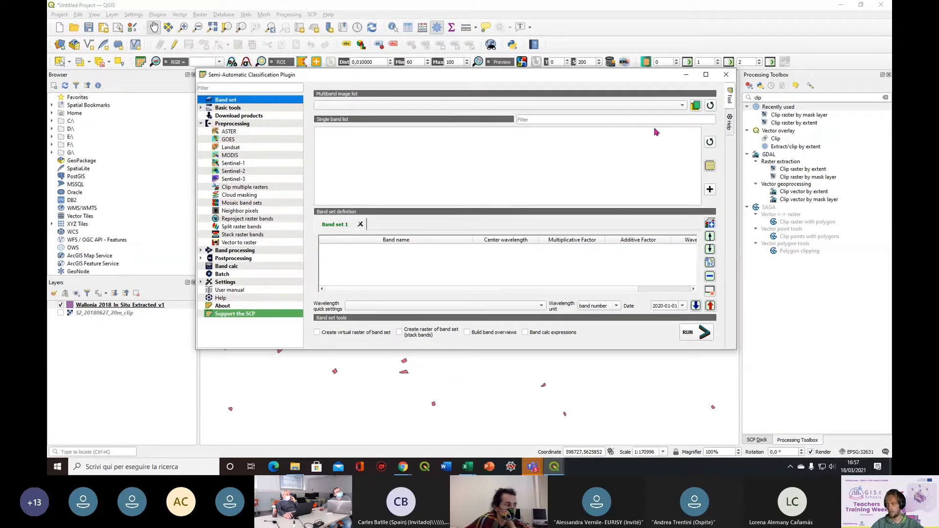
click(710, 106)
click(682, 105)
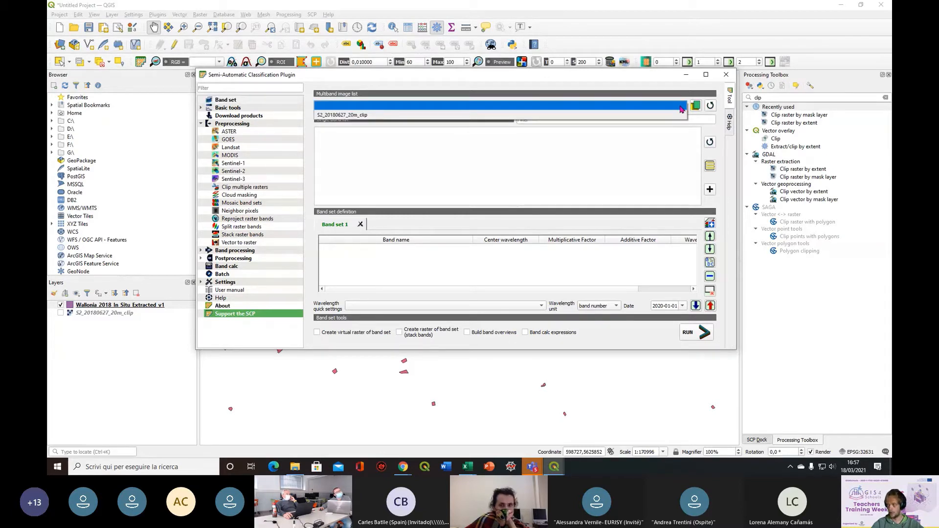
click(364, 116)
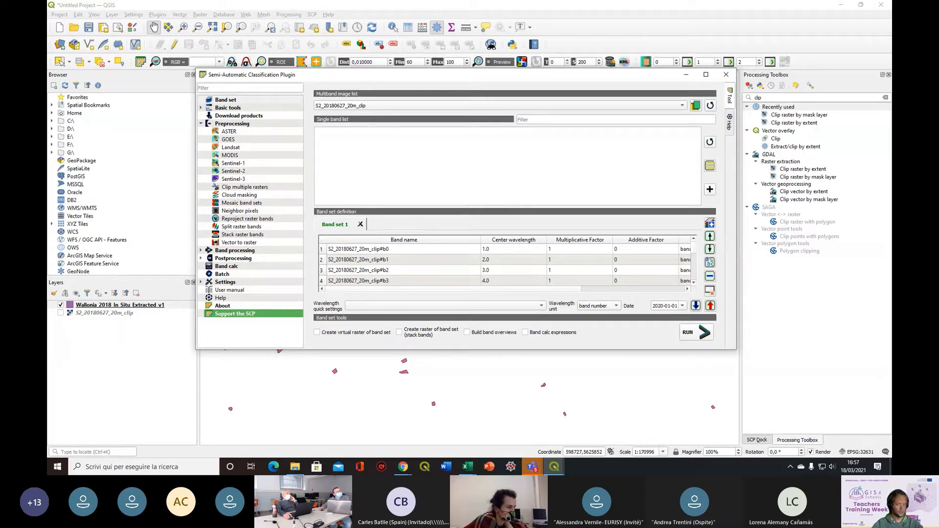
Choose Wallonia_2018_In_Situ_Extracted_v1.shp from the 4.2_Mapping_crop_types folder as the vector for importing signatures
click(226, 109)
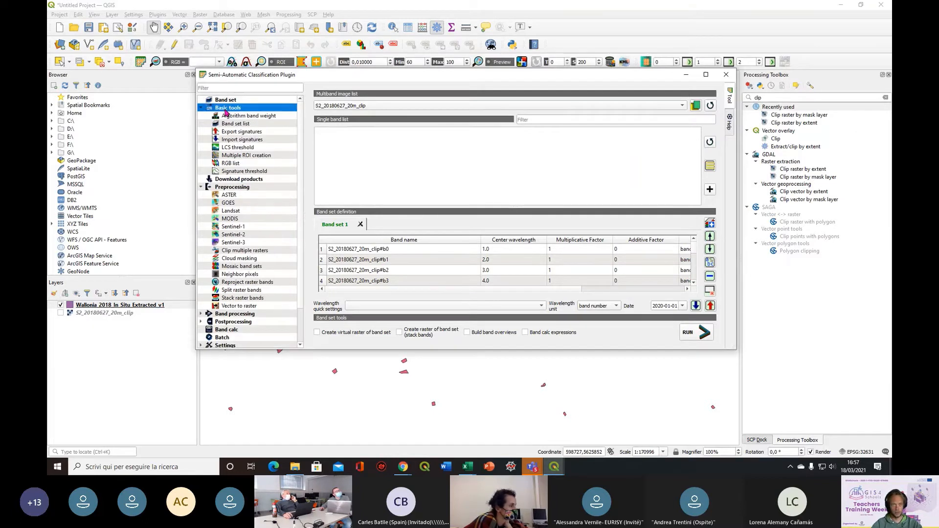
click(271, 143)
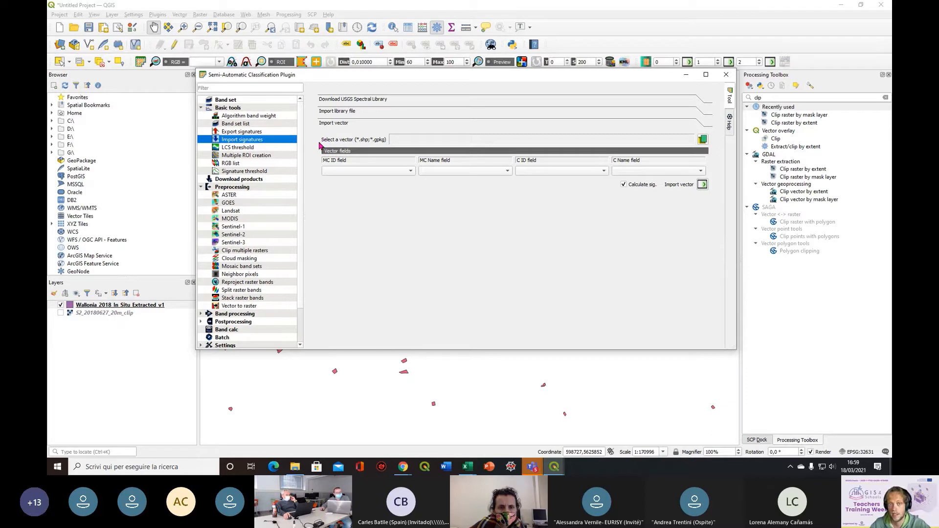
click(702, 140)
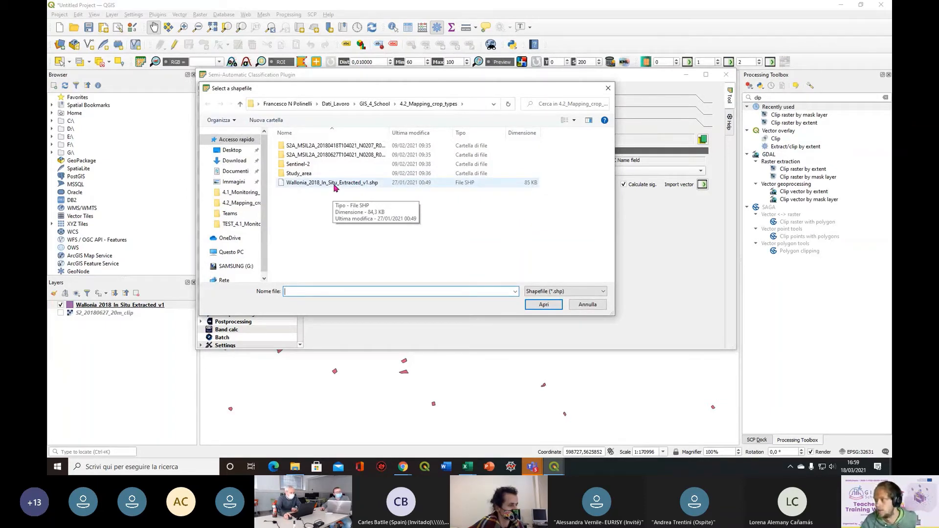
double_click(334, 184)
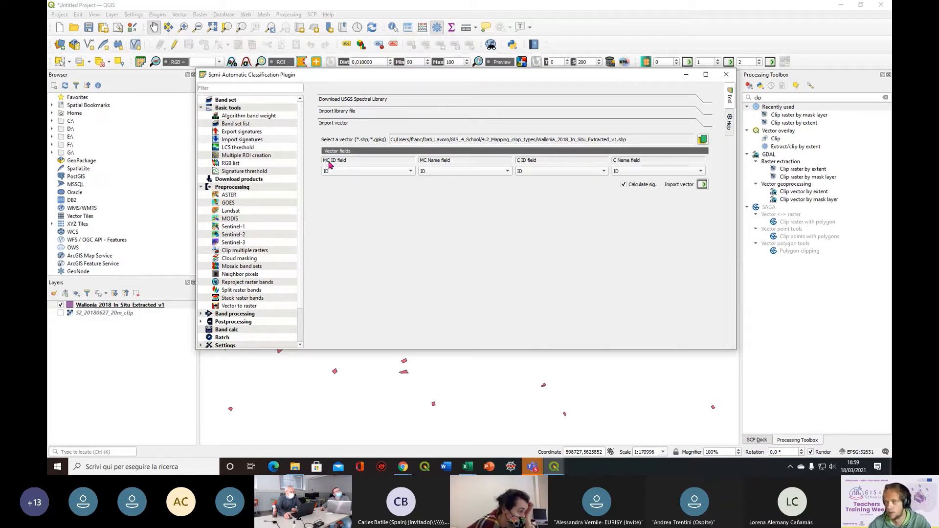
Set the MC ID and C ID fields to Class_code and the MC Name and C Name fields to LC, and close the plugin window
click(360, 171)
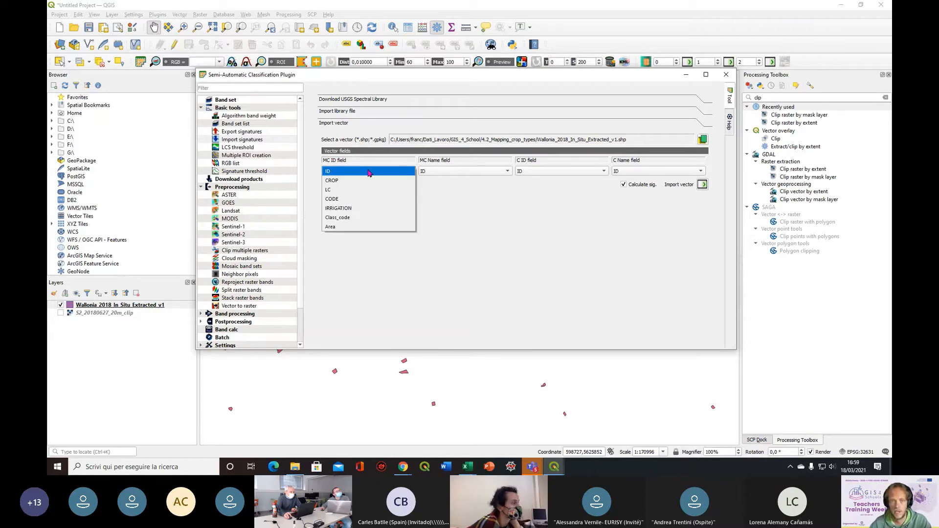
click(356, 221)
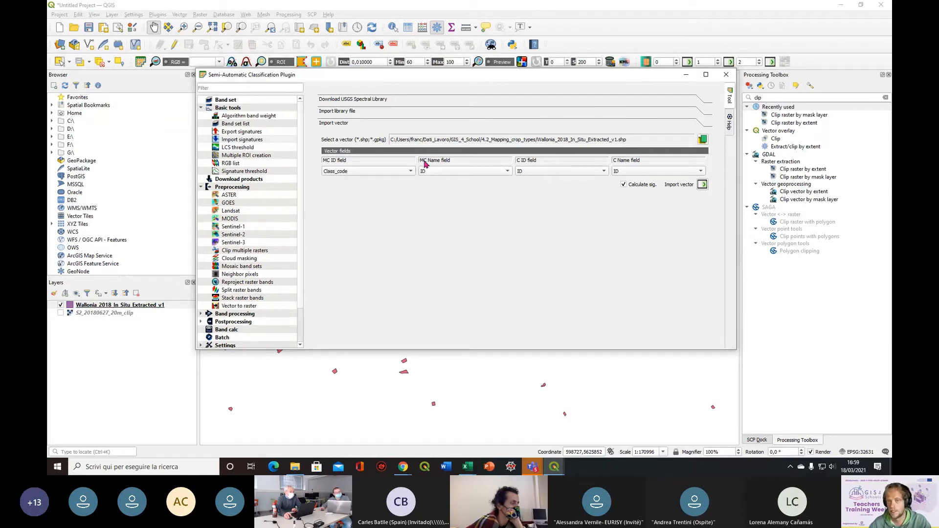
click(466, 171)
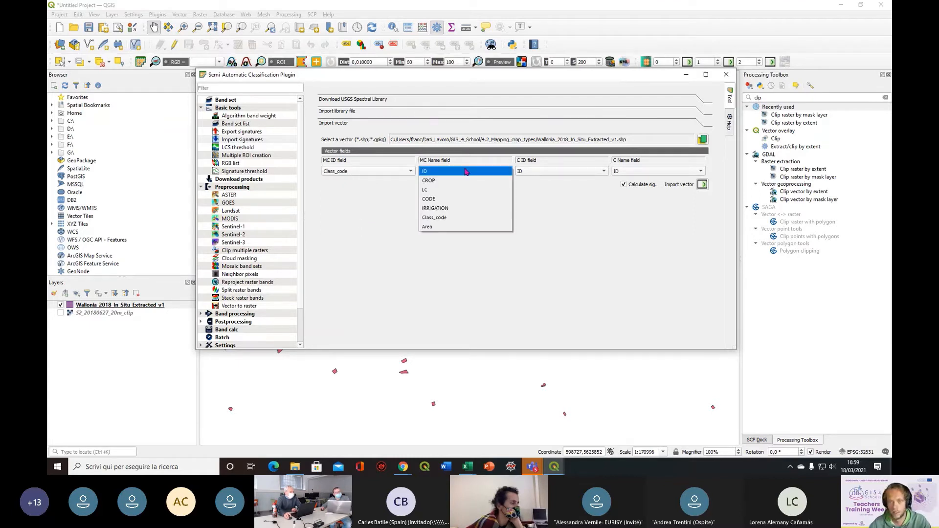
click(451, 191)
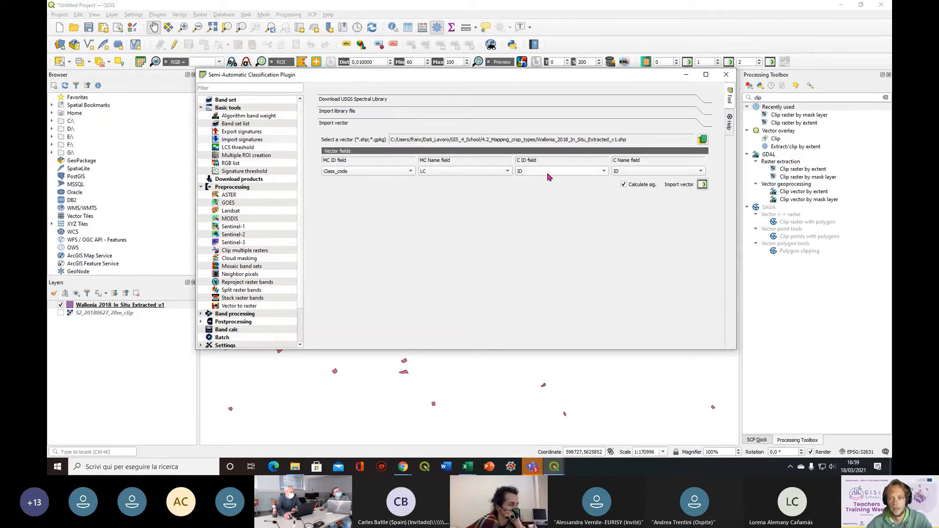
click(586, 173)
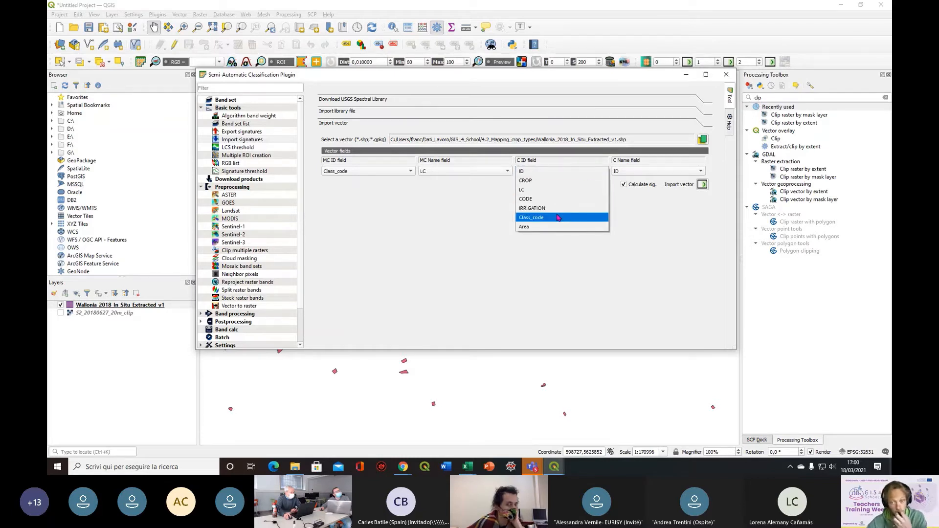
click(558, 218)
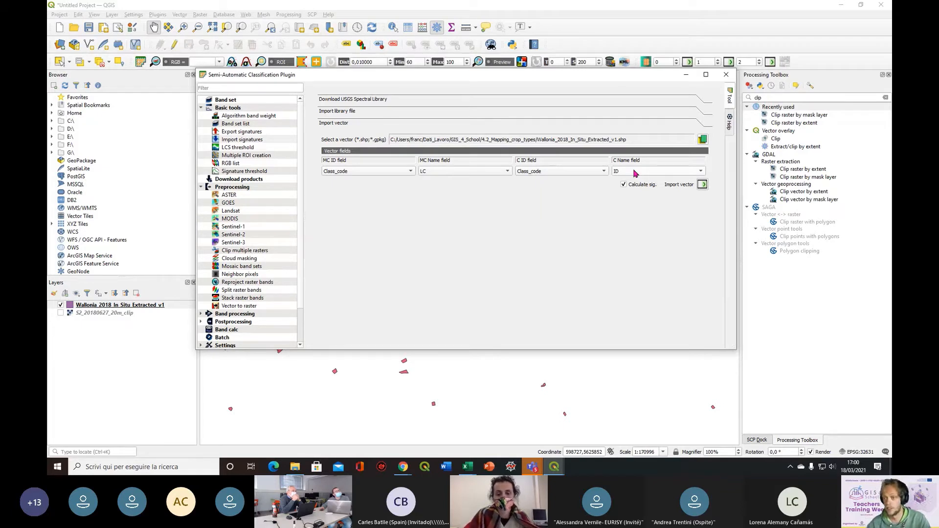
click(635, 171)
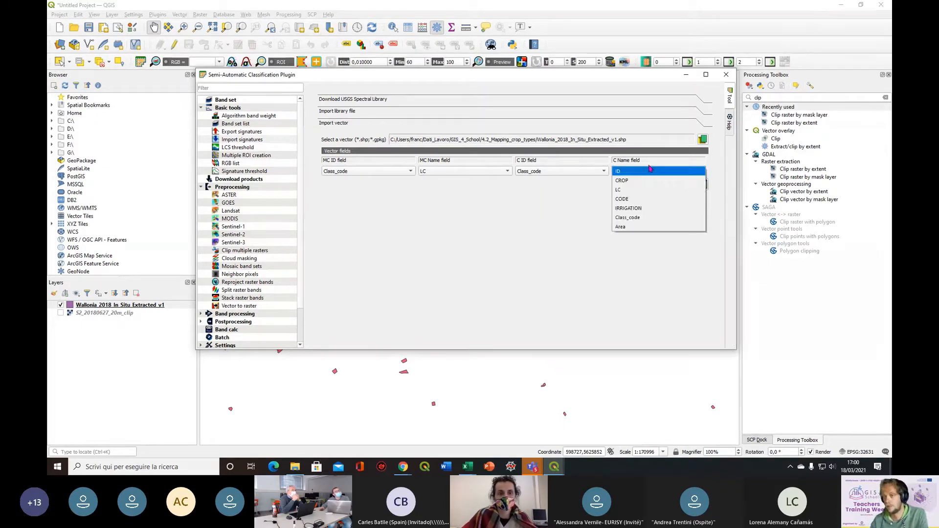
click(636, 191)
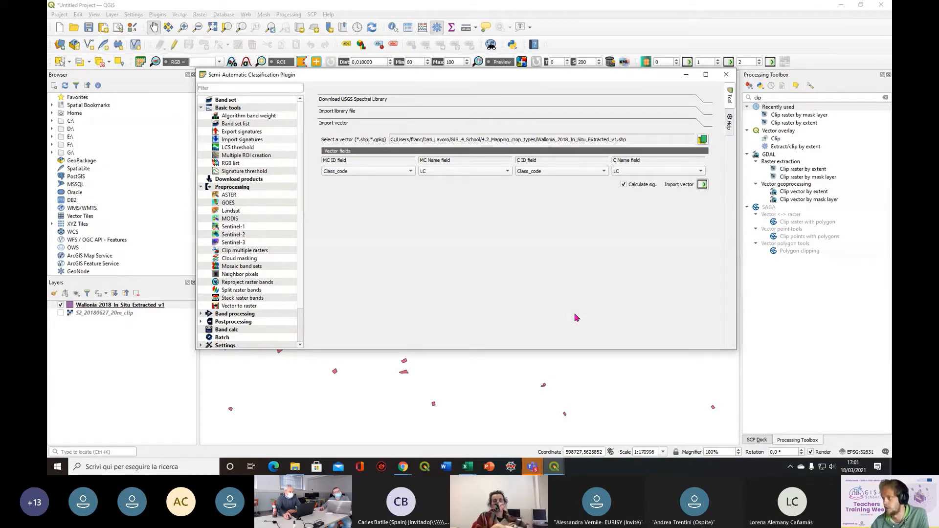
click(726, 74)
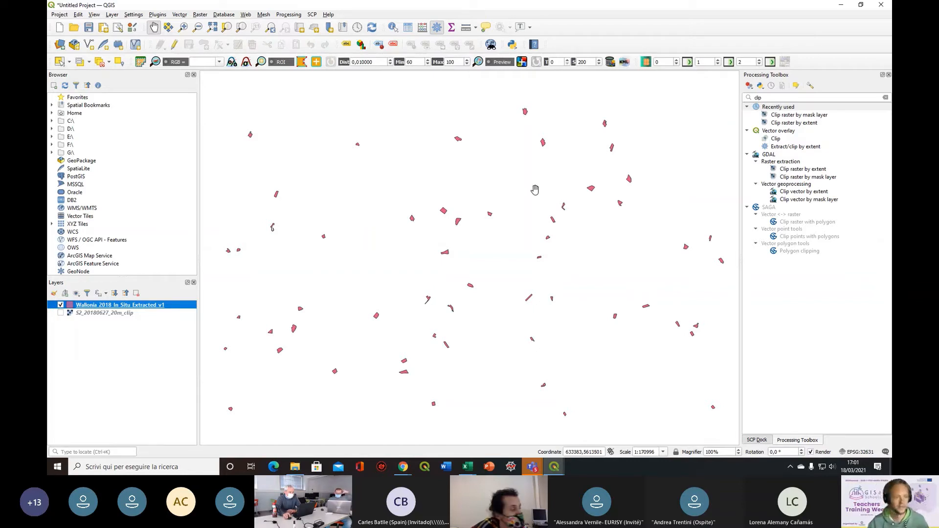
Switch from the Processing Toolbox to the SCP Dock and display its training input section
click(772, 96)
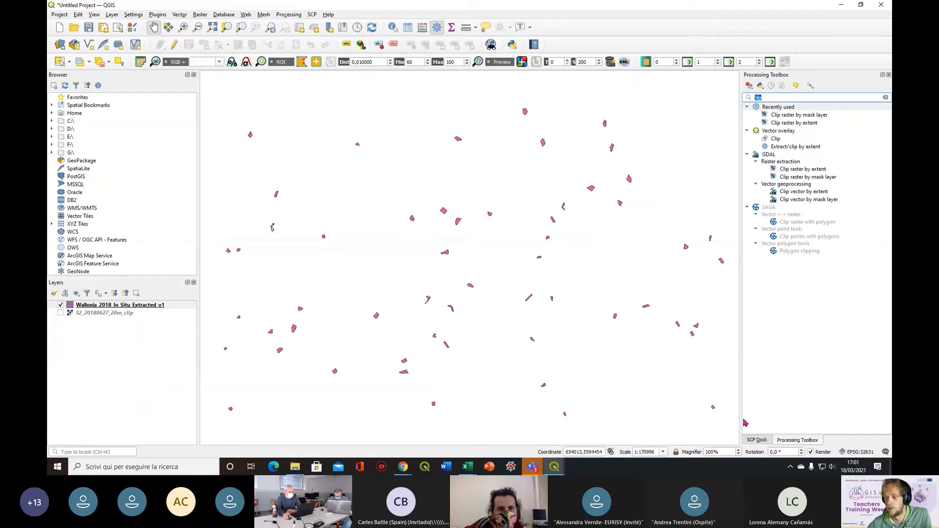
click(759, 440)
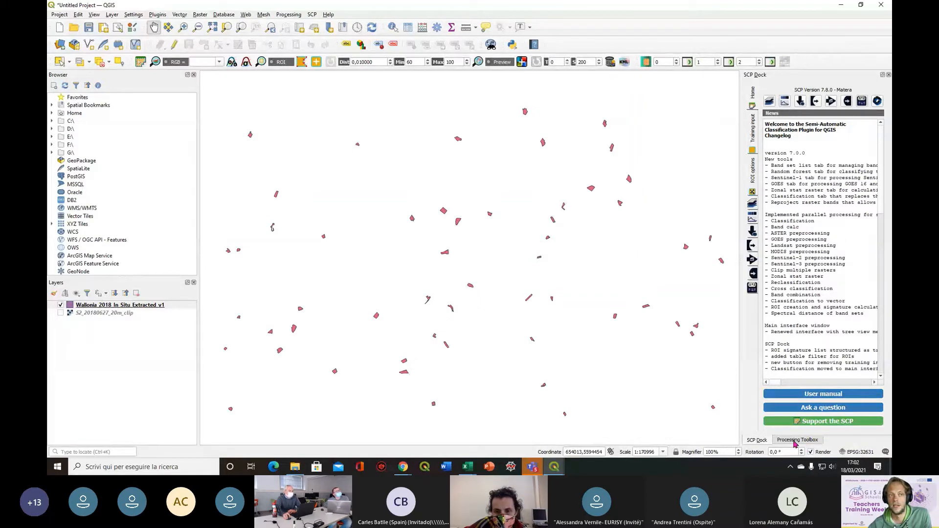
click(94, 15)
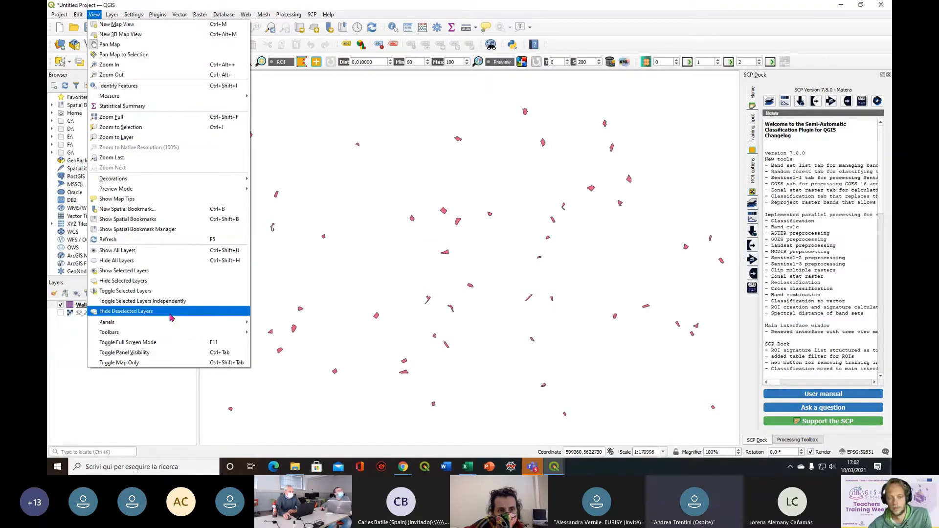
mouse_move(171, 324)
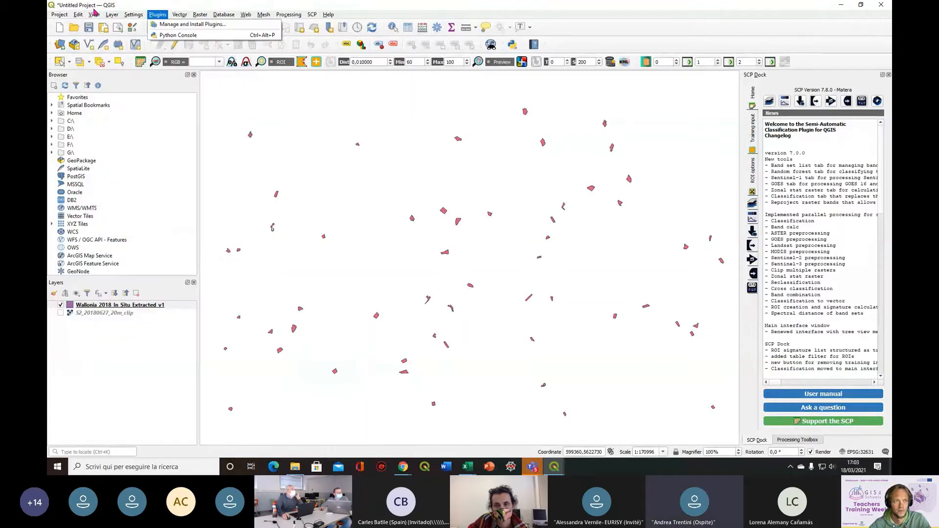
click(136, 5)
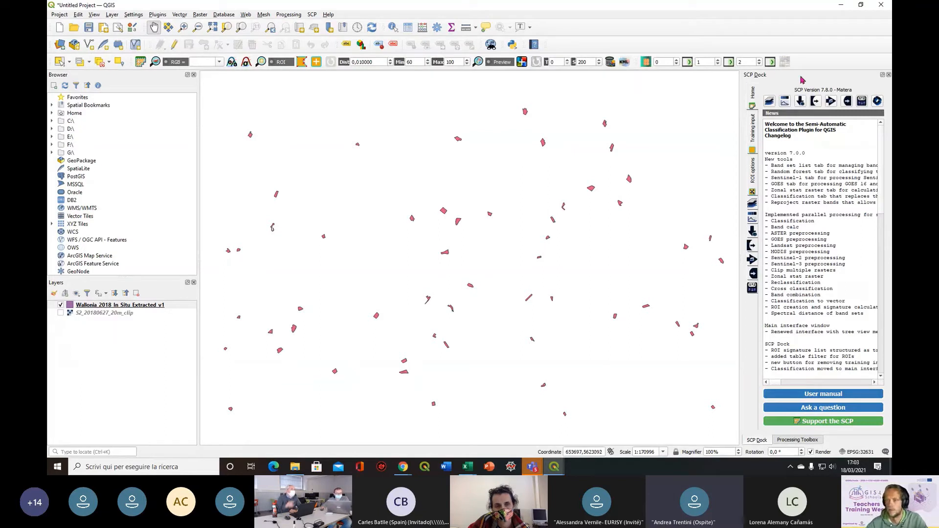
click(755, 139)
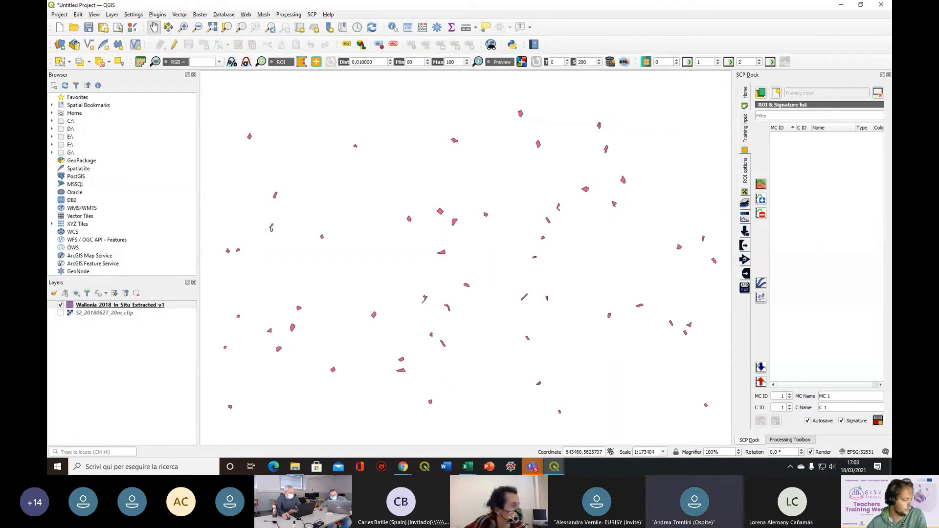
Load the training input file Training_ROI from the 4.2_Mapping_crop_types folder and look through its ROI and signature list
click(295, 467)
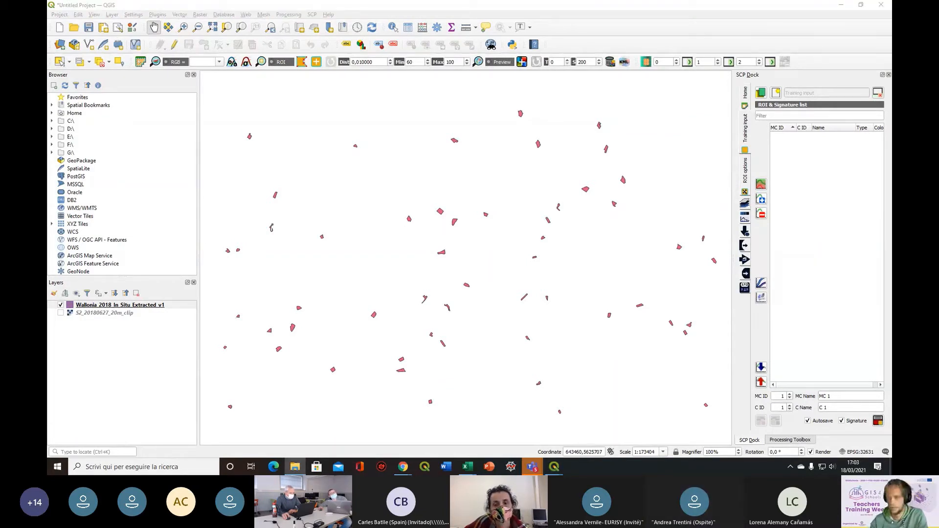
click(762, 95)
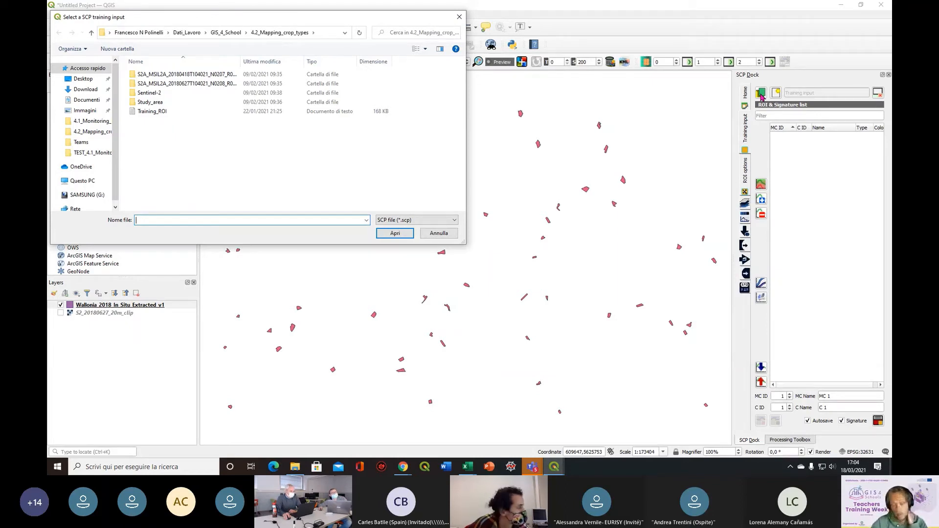
click(153, 116)
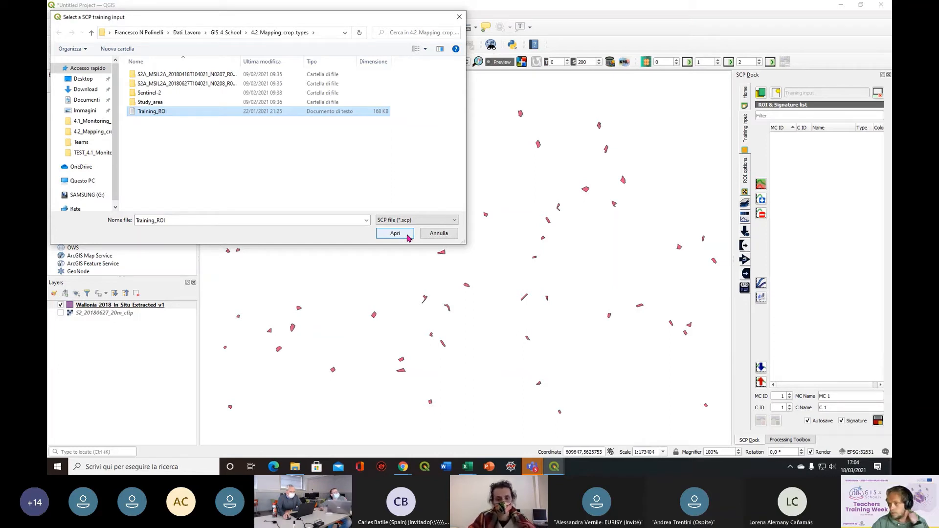
click(408, 237)
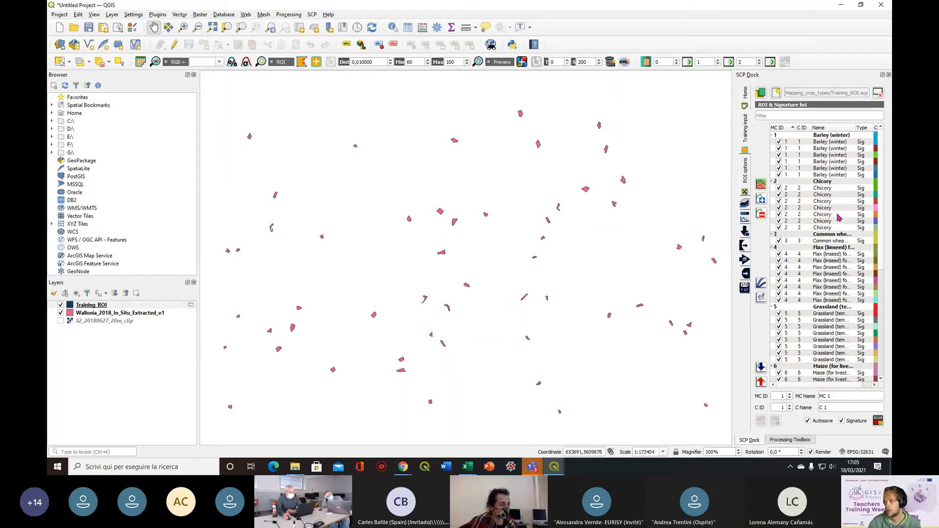
scroll(838, 217, down, 3)
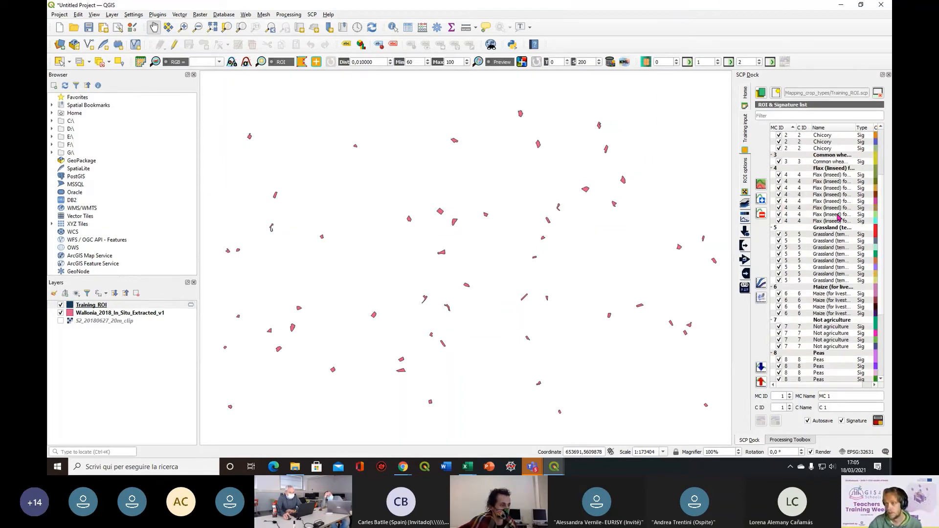
scroll(838, 218, down, 3)
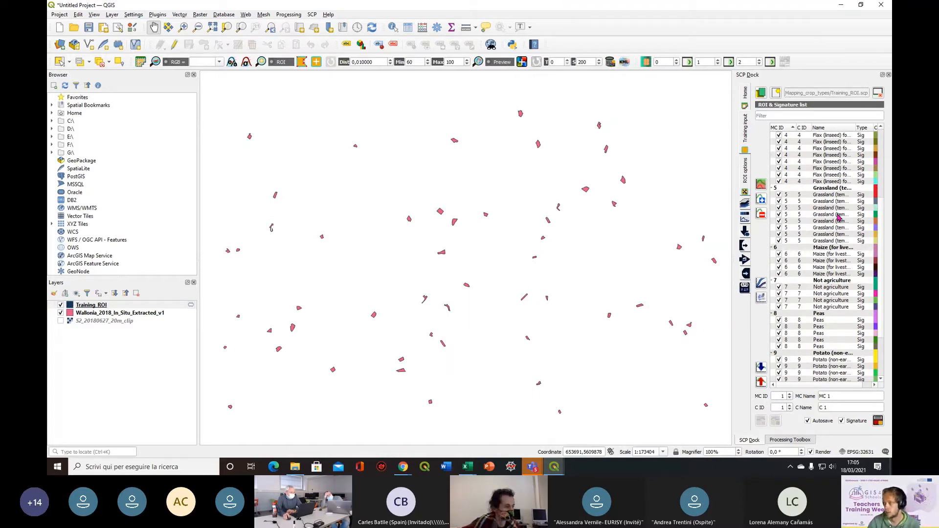
scroll(838, 218, up, 6)
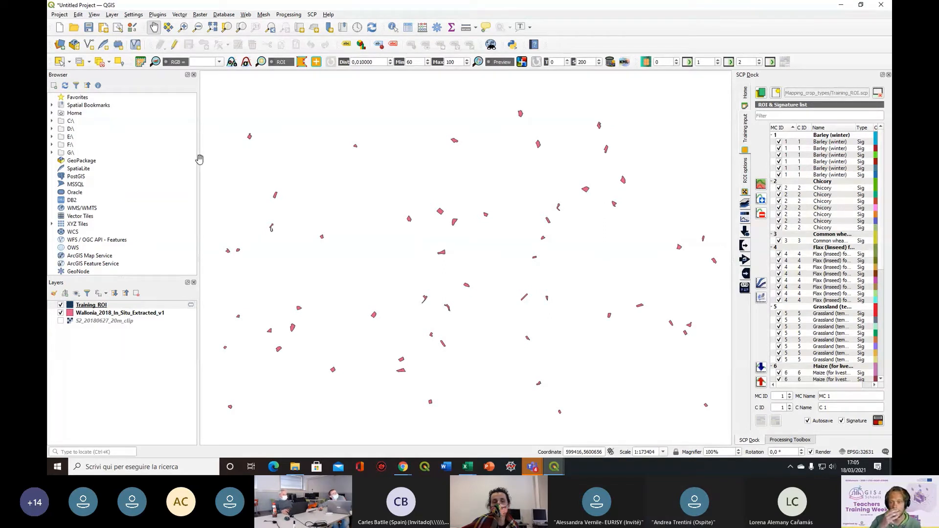
Show the S2_20180627_20m_clip raster and open the band set definition in the Semi-Automatic Classification Plugin
click(61, 322)
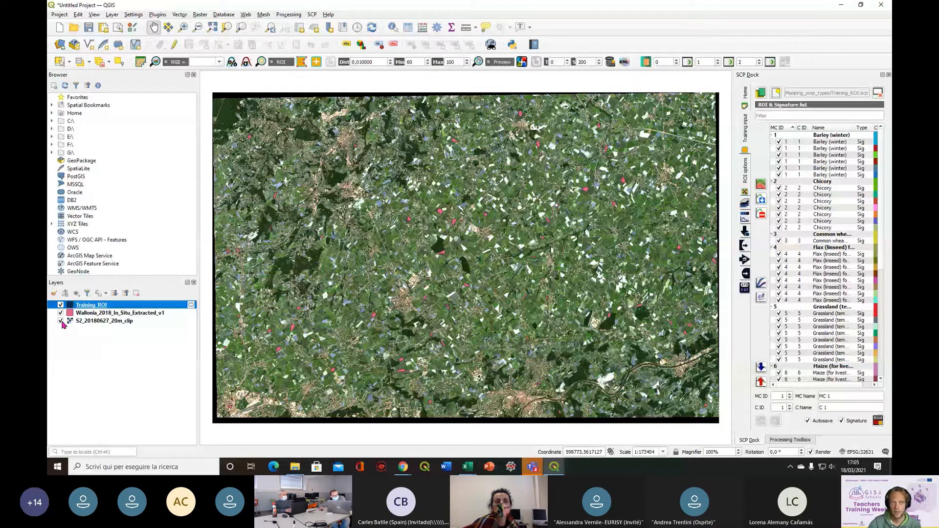
click(141, 63)
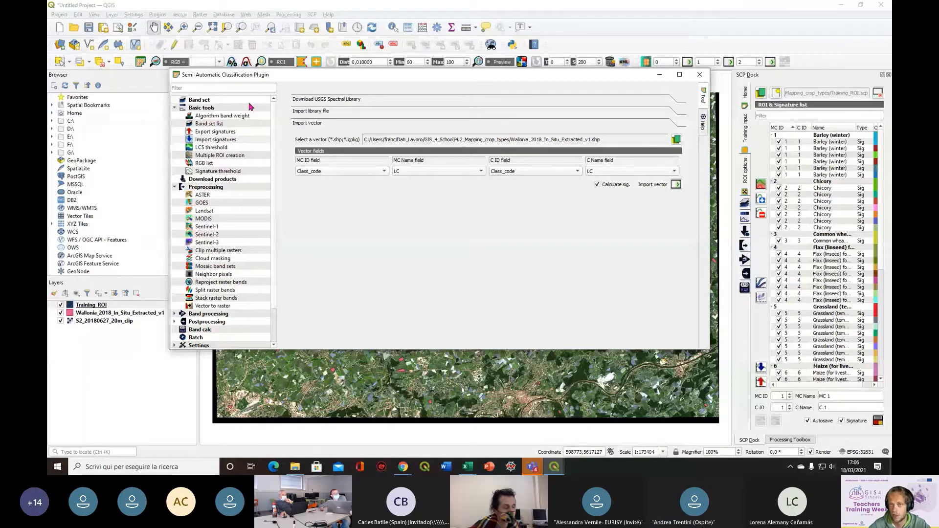
click(242, 101)
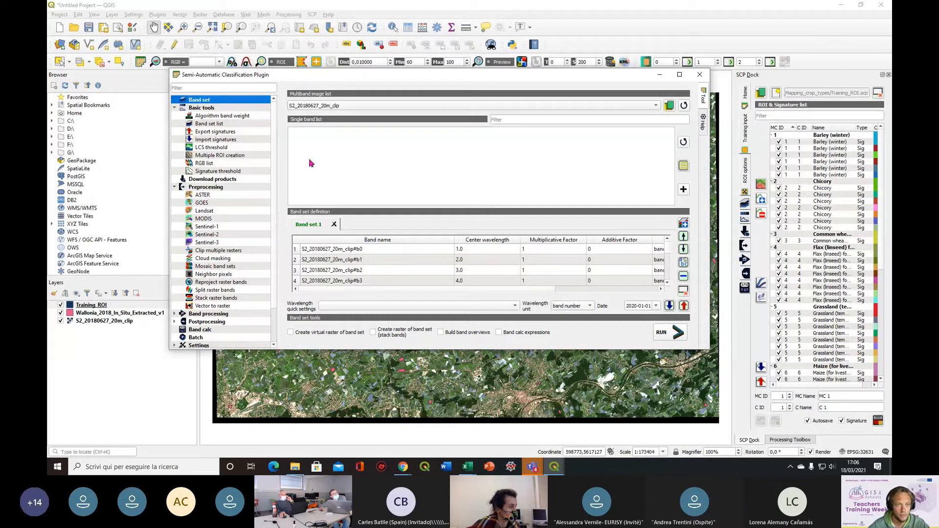
Set the band processing Classification tool to use MC ID and try to run it on band set 1
click(215, 317)
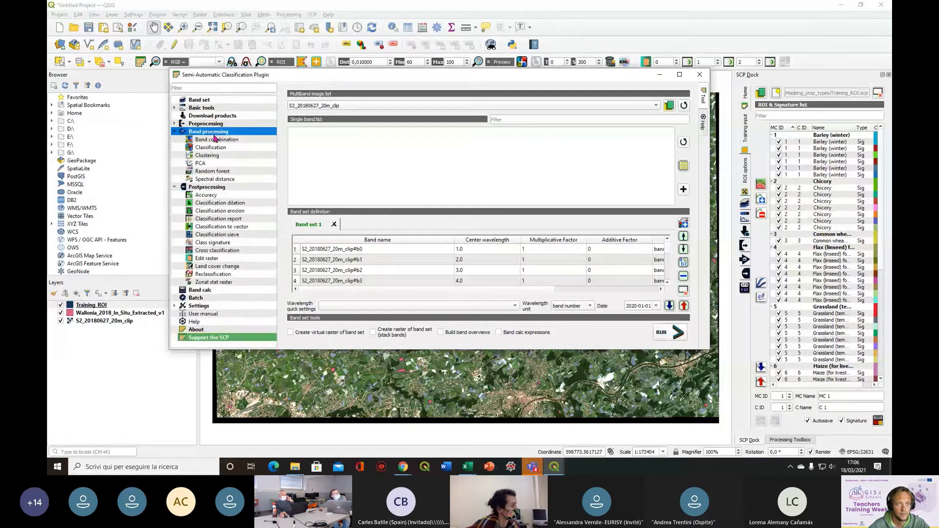
click(188, 189)
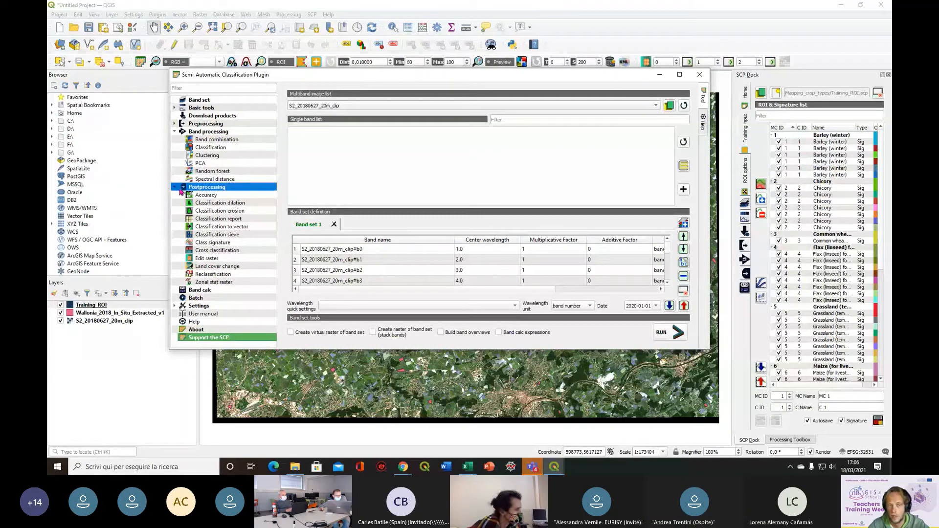
click(247, 148)
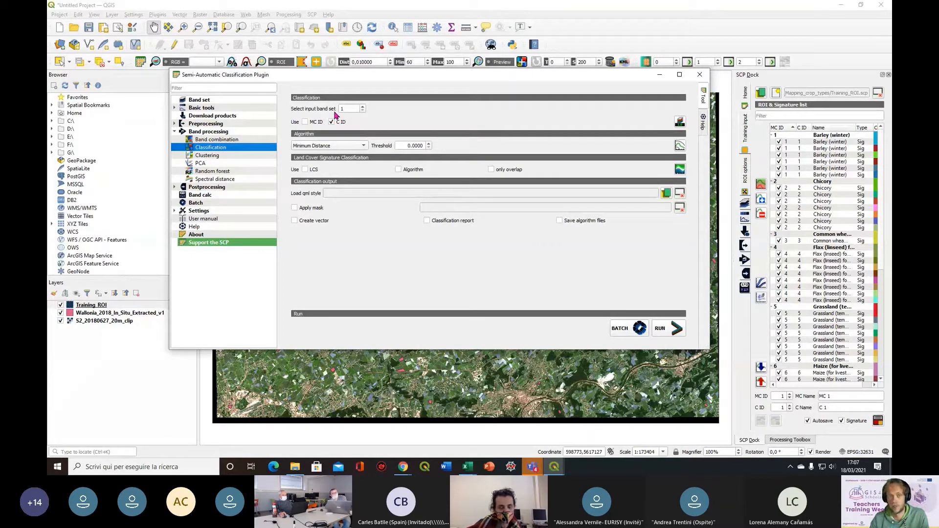
click(306, 123)
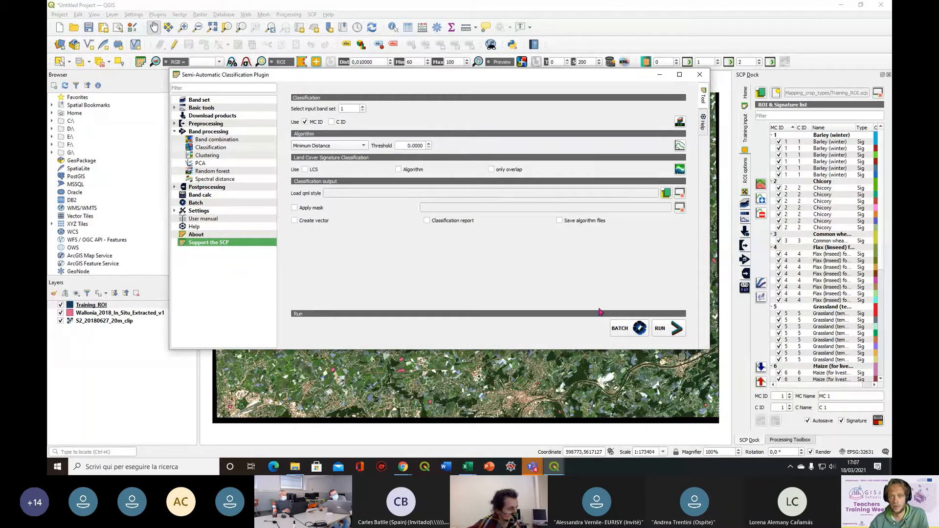
click(674, 337)
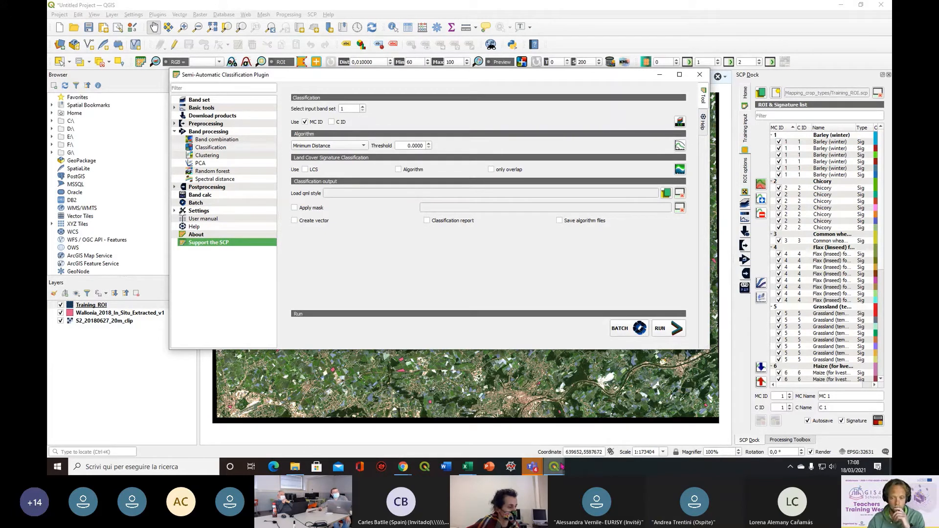
Close the Chl_concentration model in the Model Designer and discard its unsaved changes
mouse_move(560, 467)
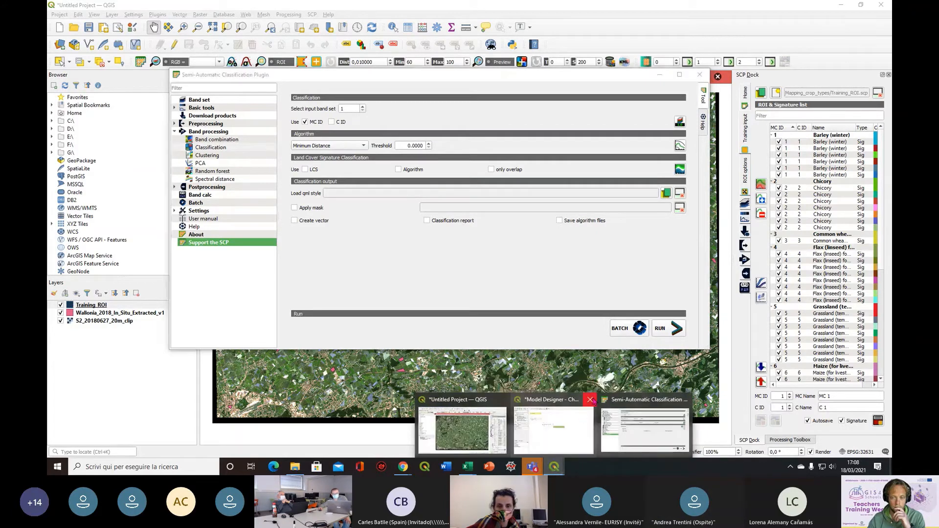
click(591, 400)
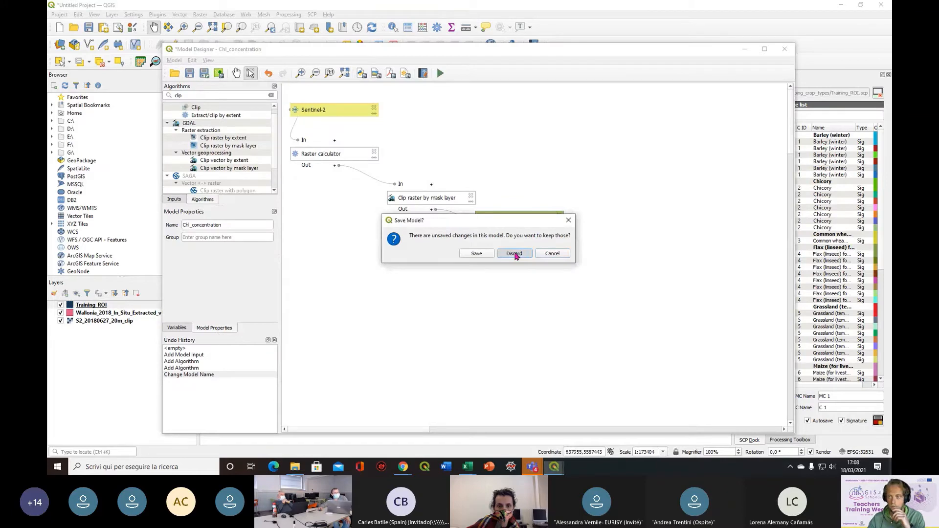
click(515, 254)
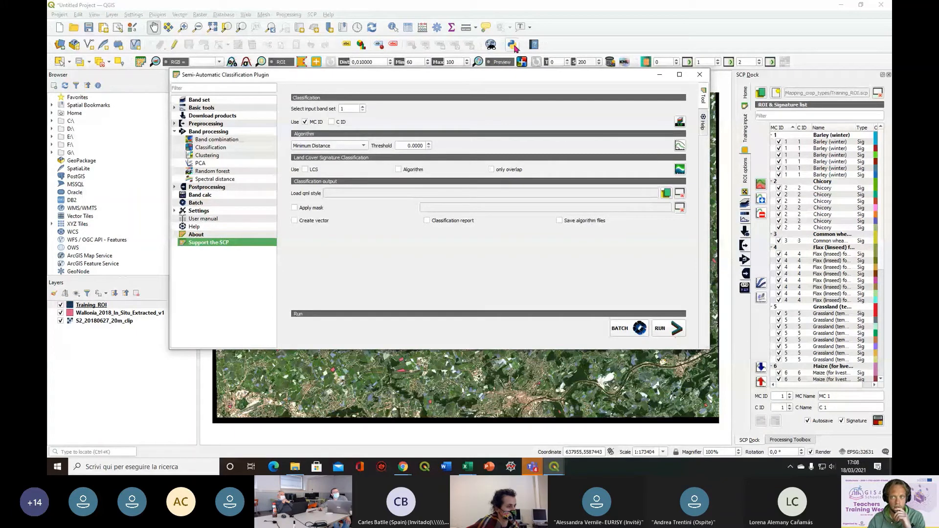
Try to run the MC ID classification again and look through the ROI and signature list
click(674, 360)
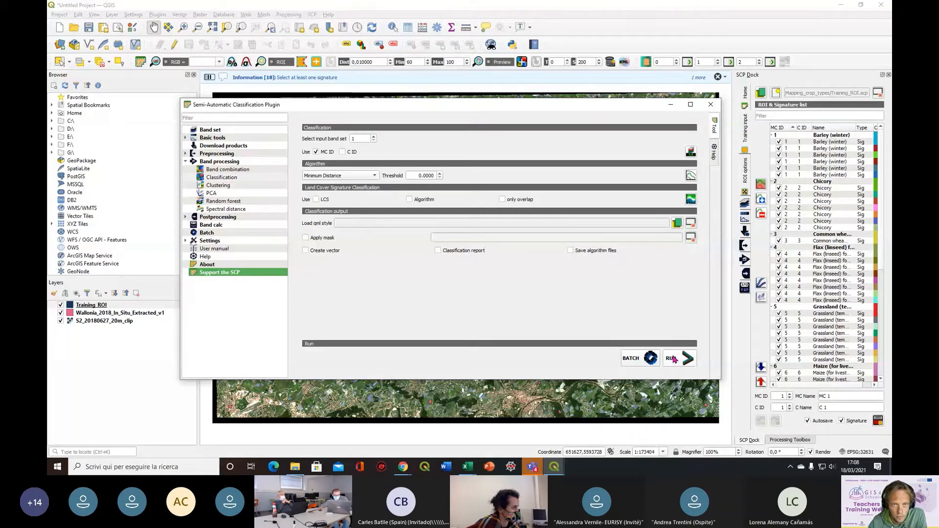
click(674, 359)
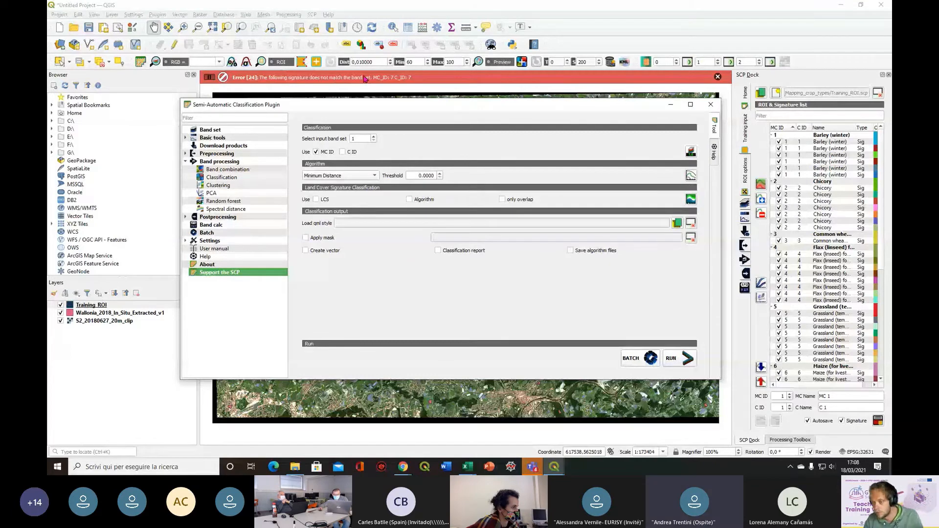
scroll(816, 286, down, 5)
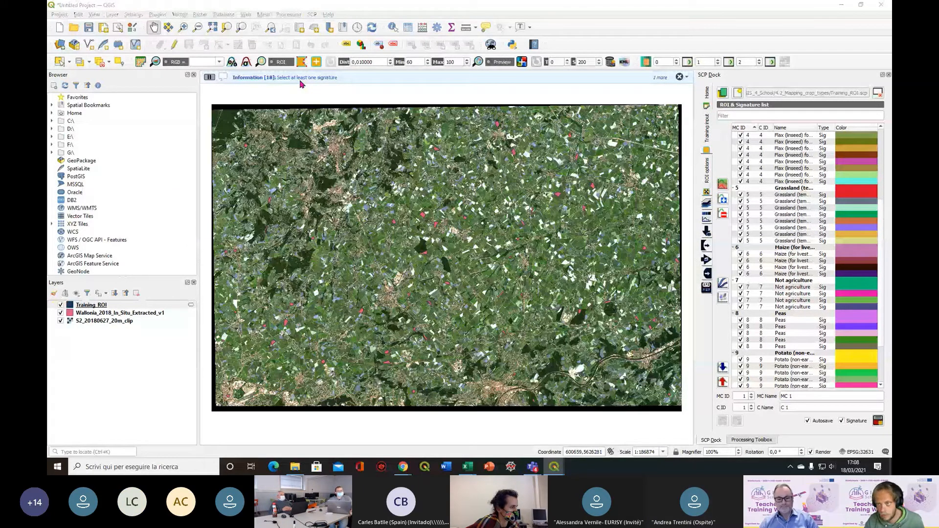
scroll(739, 144, up, 6)
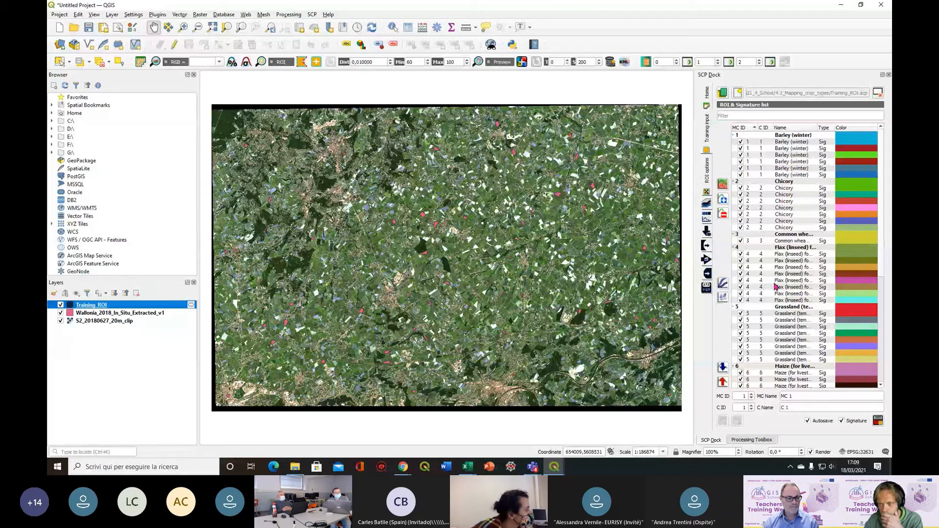
Exclude the Not agriculture signatures (MC ID 7) from the signature list
scroll(776, 287, down, 5)
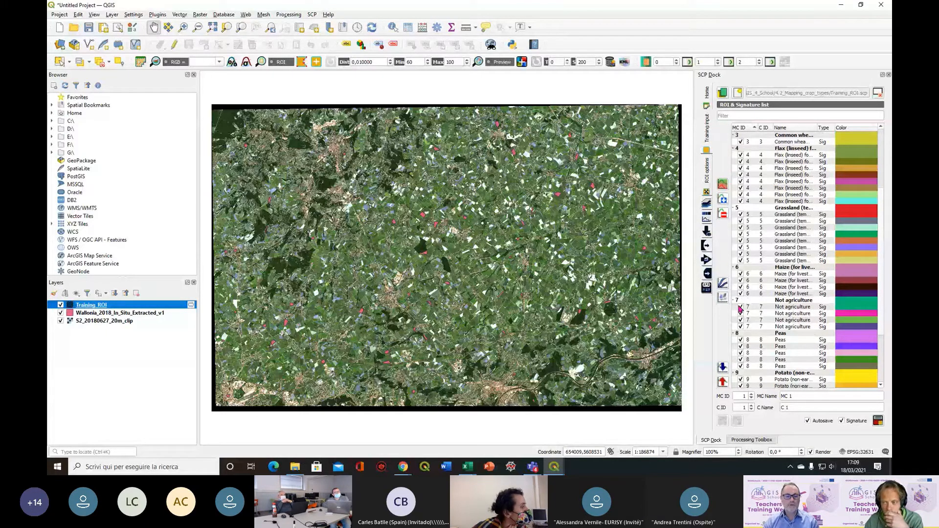
click(740, 307)
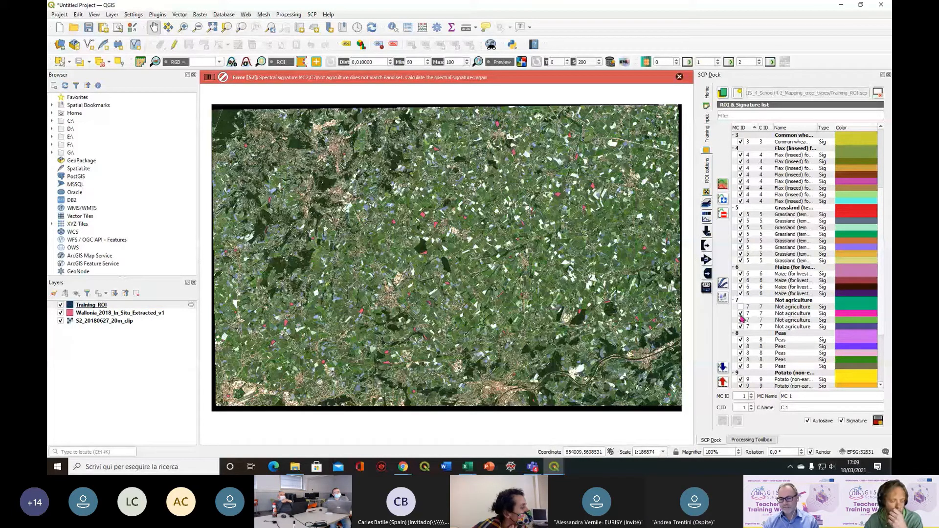
click(742, 318)
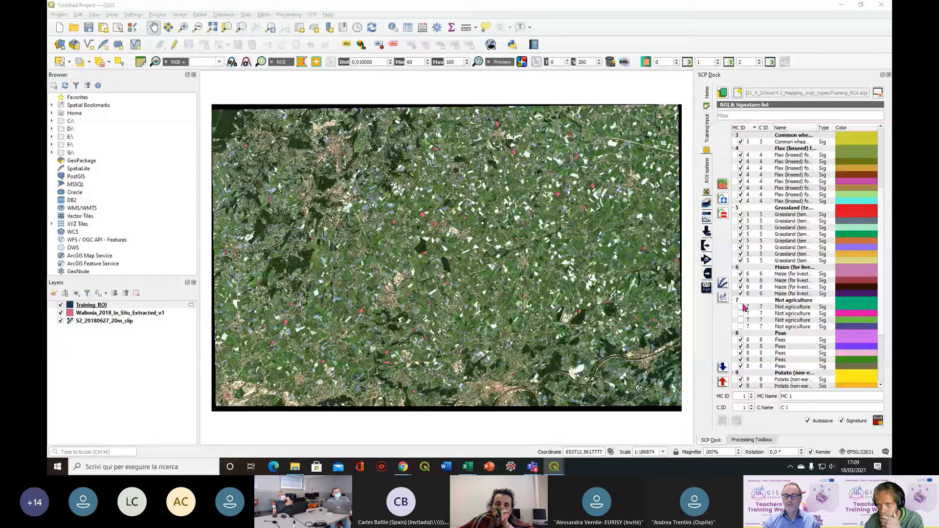
Include all four Not agriculture signatures again
click(741, 307)
click(741, 314)
click(740, 320)
click(740, 327)
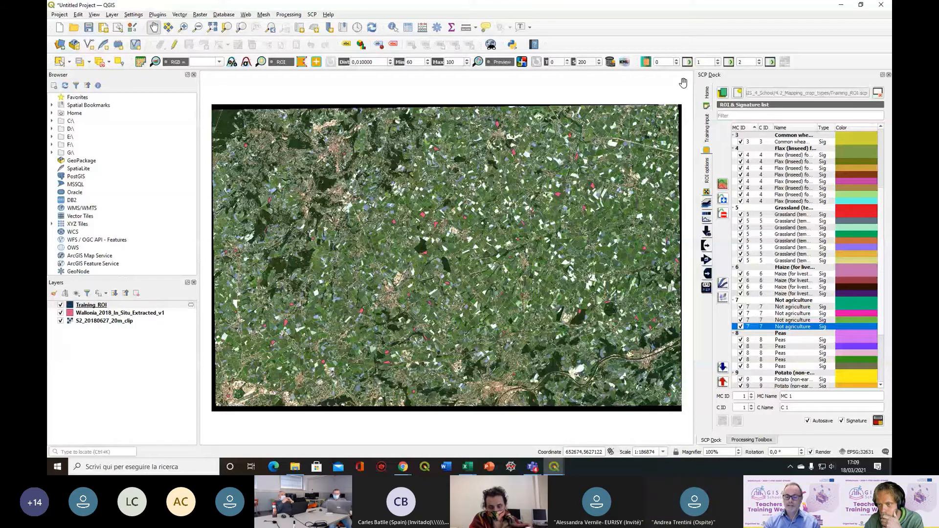
Select every signature from Barley (winter) to Sugar beet and dismiss the plugin messages above the map
scroll(739, 218, up, 5)
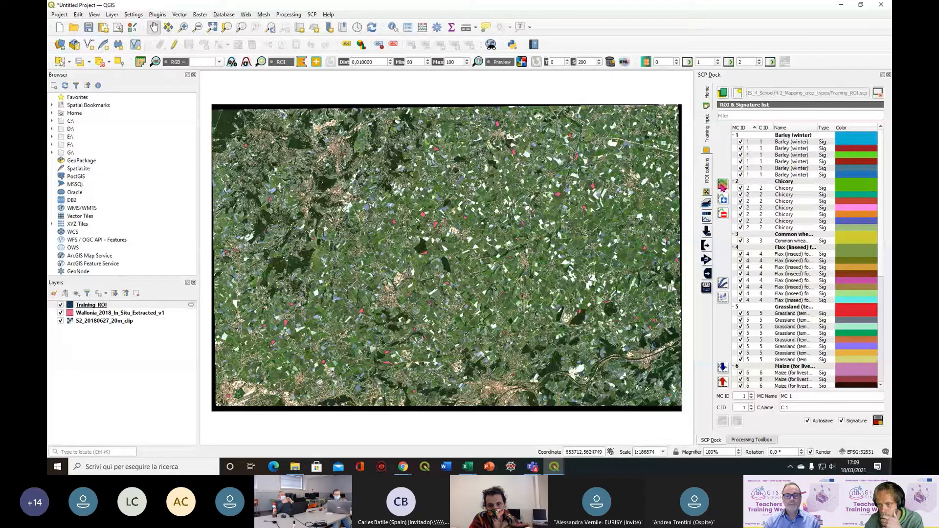
drag(746, 136, 764, 408)
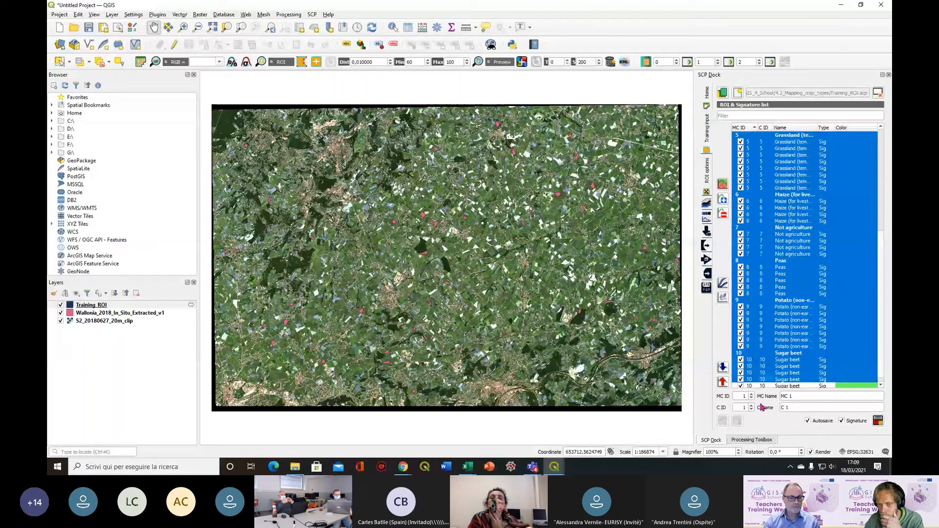
shift+click(770, 386)
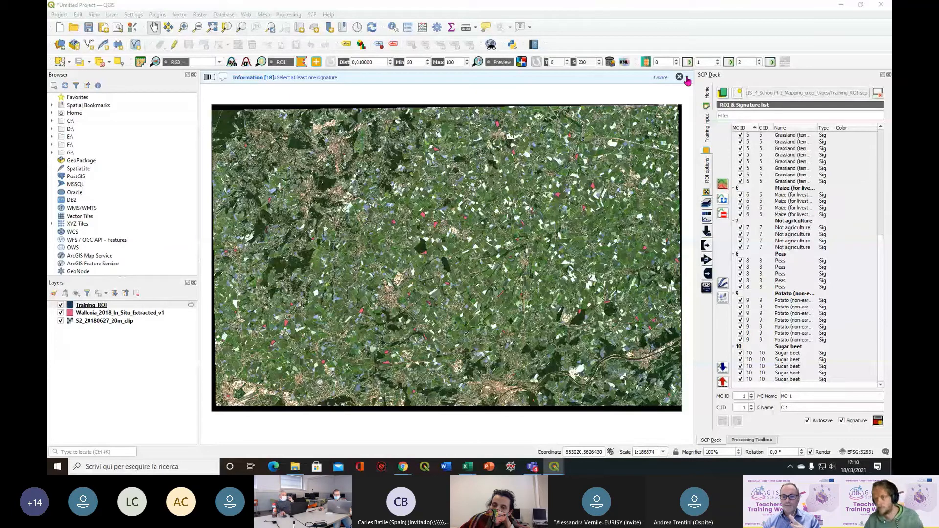
click(680, 78)
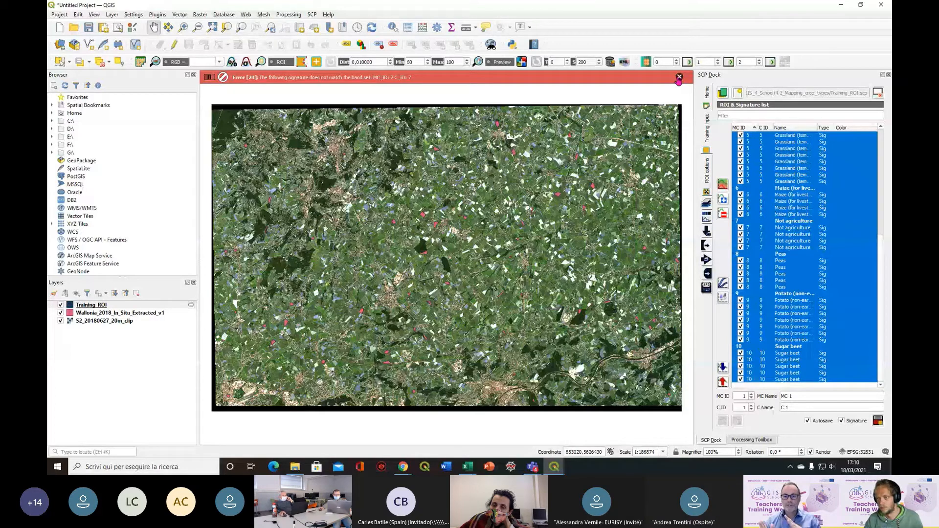
click(679, 77)
Look through the signature list from Barley (winter) to Sugar beet and move the plugin window aside
scroll(813, 148, up, 9)
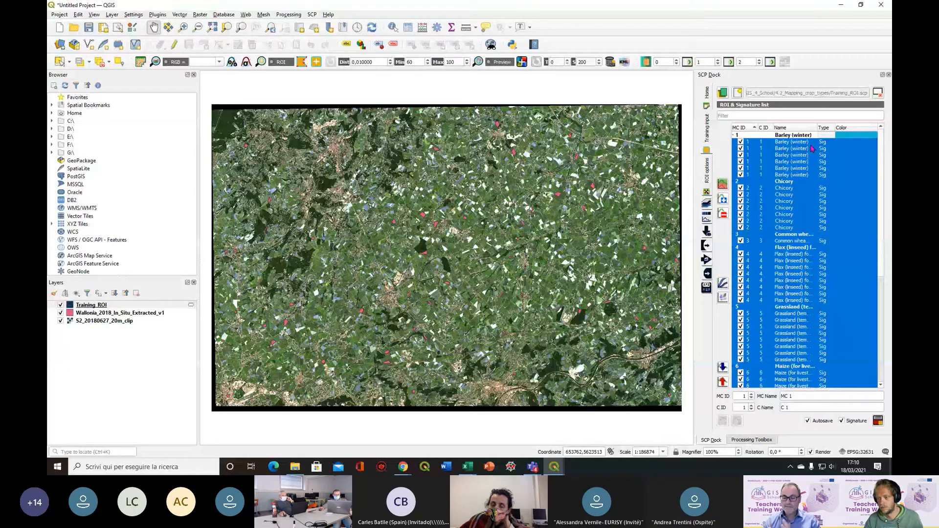
scroll(812, 148, down, 9)
click(765, 347)
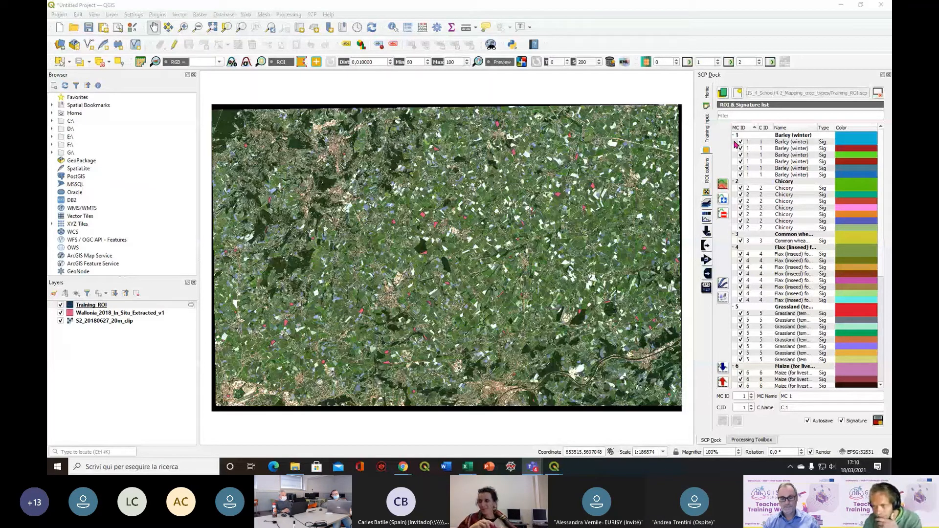
mouse_move(15, 98)
mouse_down()
mouse_move(47, 98)
mouse_move(15, 99)
mouse_up()
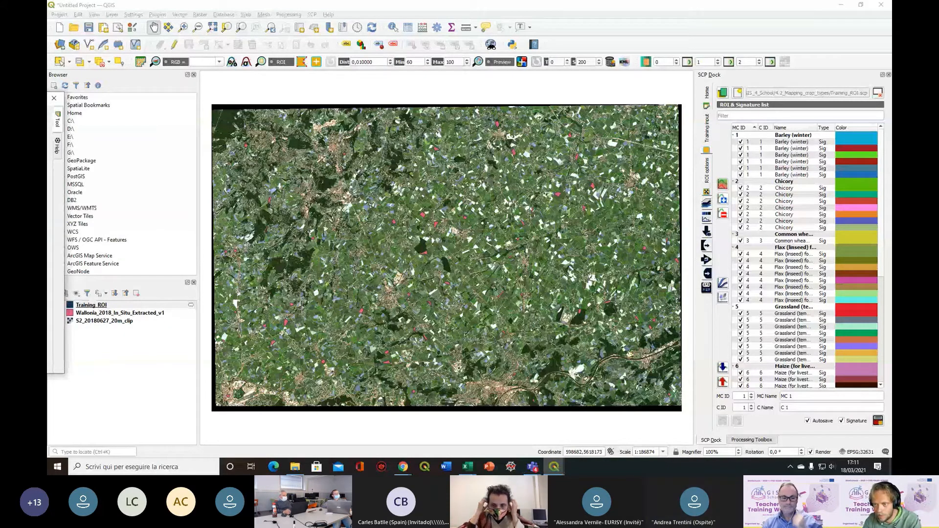
Exclude the four Not agriculture signatures and clear the row selection of the Sugar beet signatures
scroll(742, 230, down, 9)
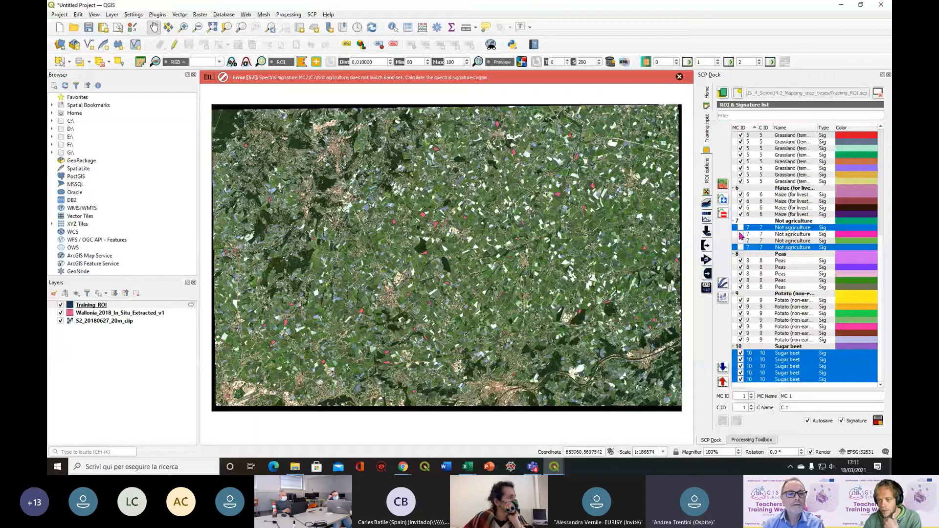
ctrl+click(735, 354)
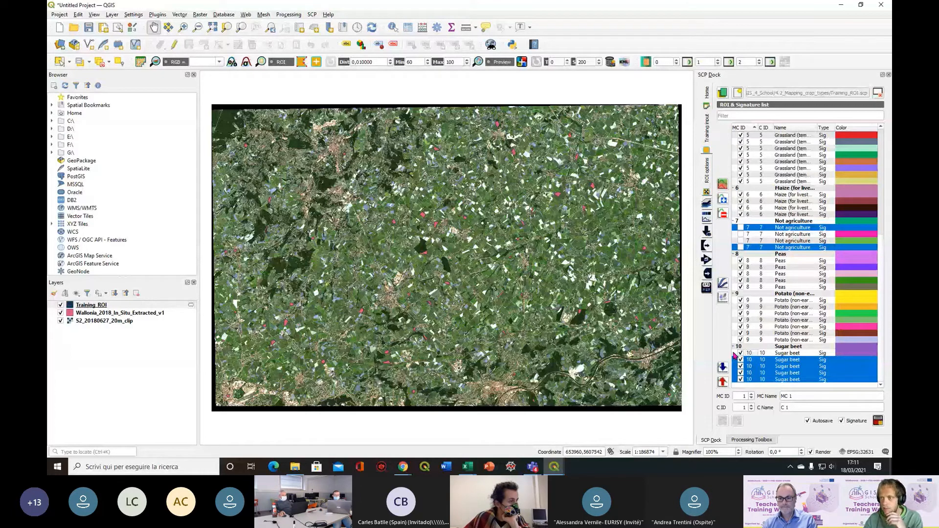
drag(734, 353, 735, 380)
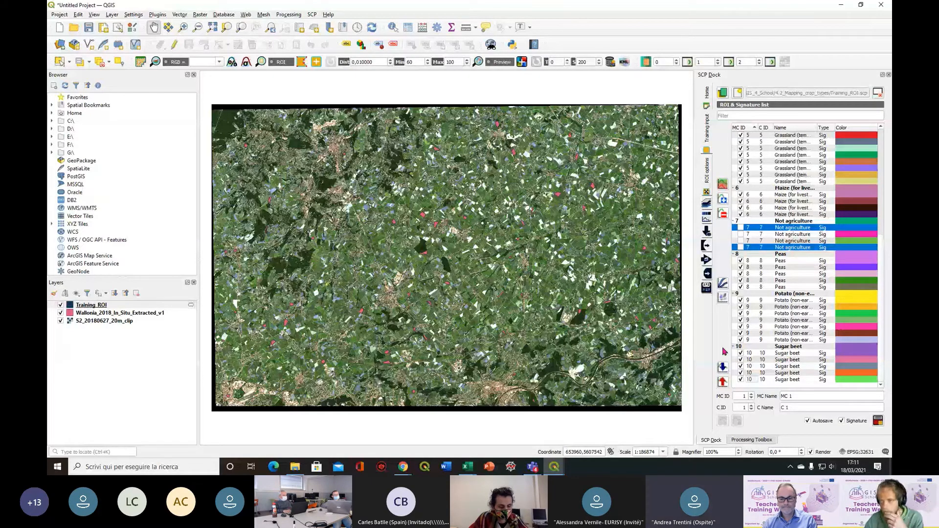
scroll(761, 235, up, 9)
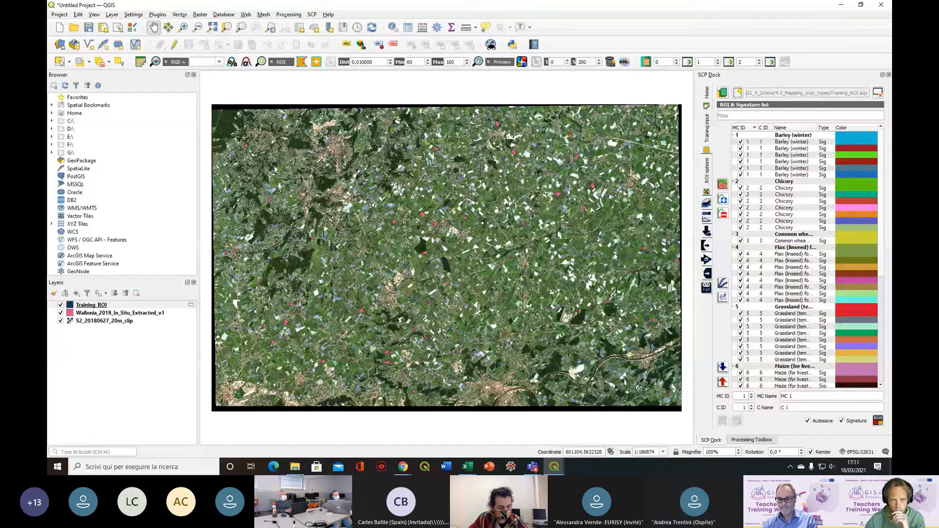
Bring the plugin window back over the map and try the LCS option for Land Cover Signature Classification
drag(428, 125, 337, 91)
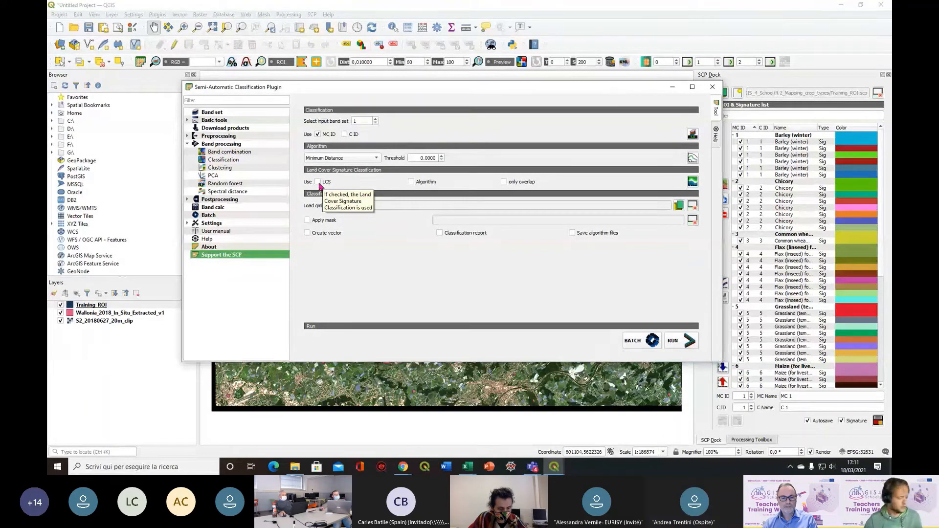
click(318, 182)
drag(437, 91, 377, 88)
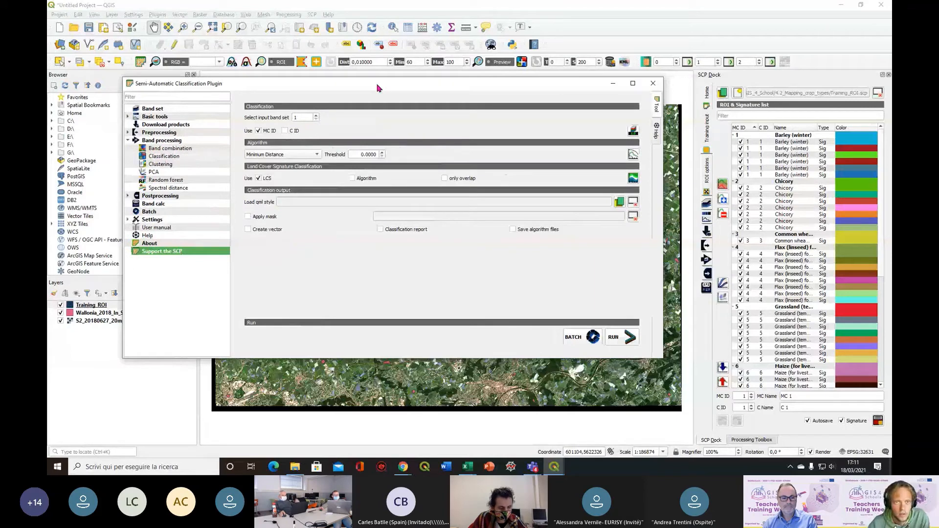
drag(377, 88, 378, 115)
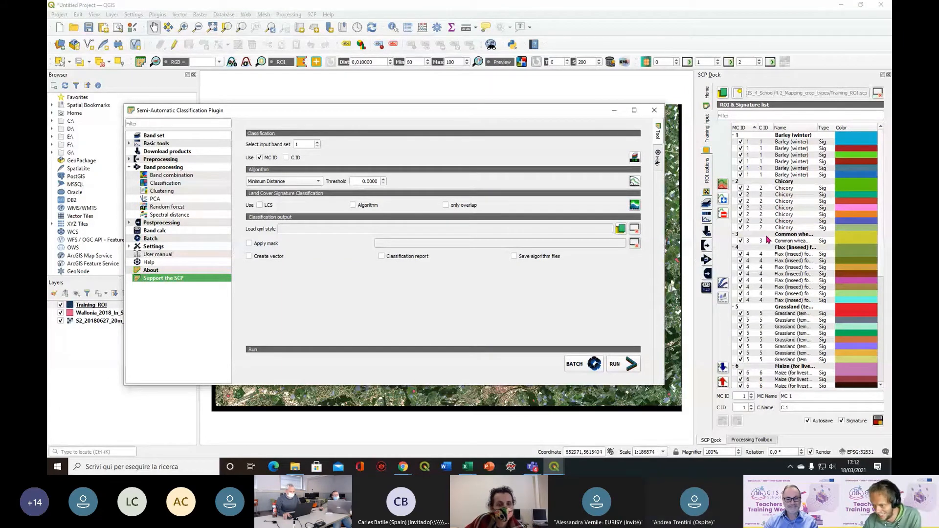
Include the four Not agriculture signatures in the classification again and clear their row selection
scroll(768, 240, down, 7)
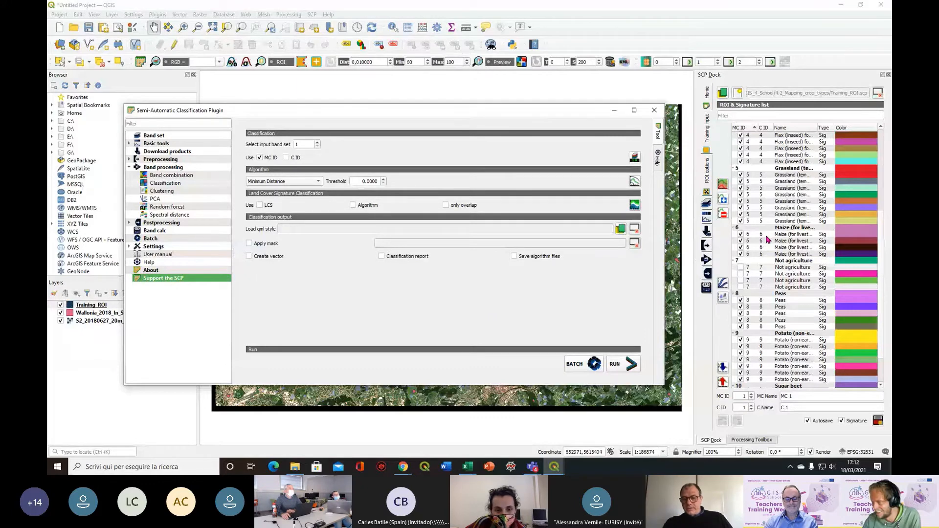
click(741, 268)
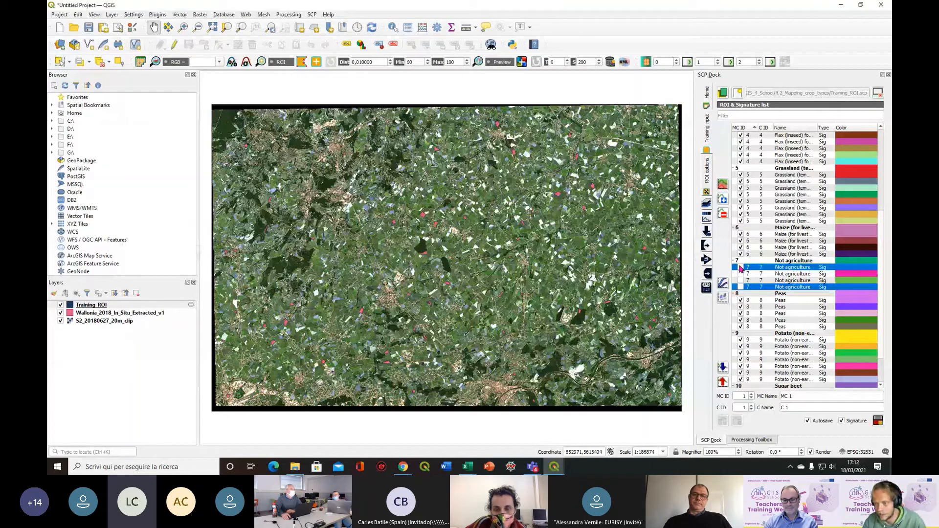
click(741, 267)
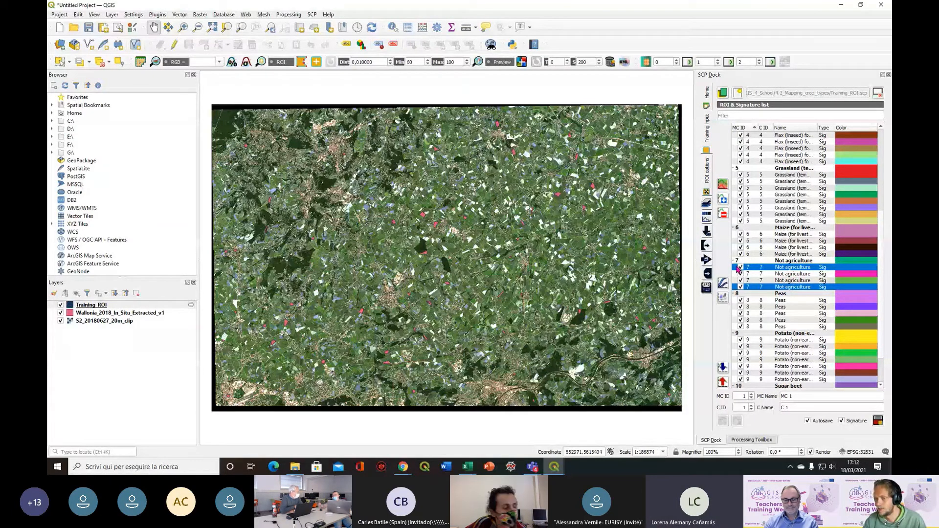
click(738, 268)
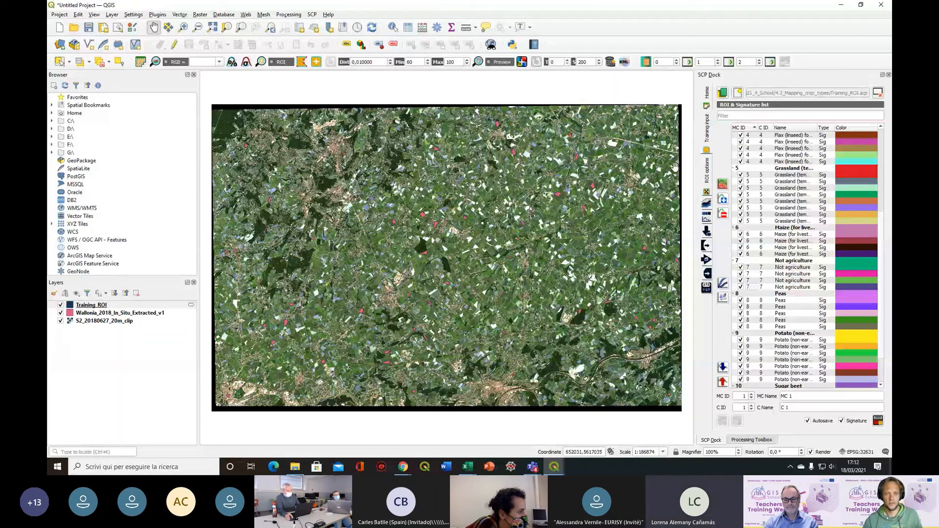
Place the 4.2_Mapping_crop_types folder window over the map and look through the signatures from Barley (winter) to Sugar beet
drag(48, 146, 467, 117)
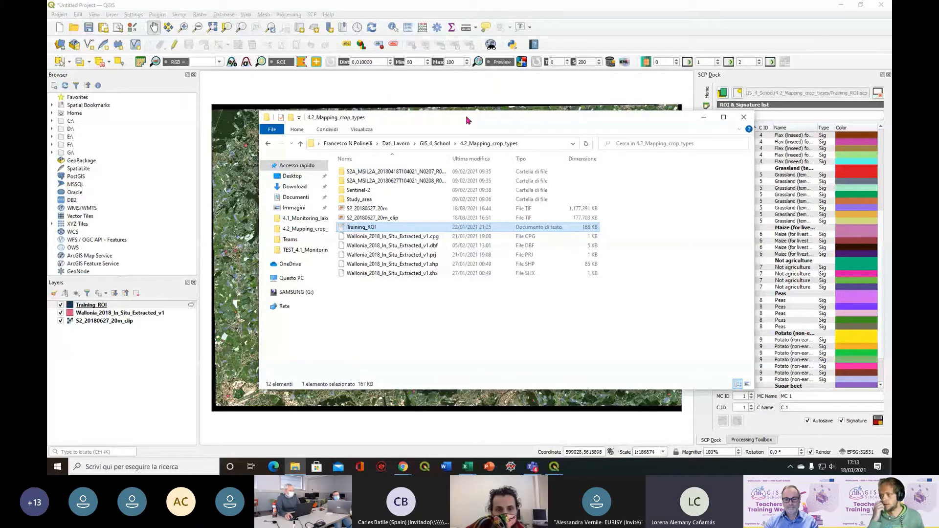
drag(466, 120, 420, 122)
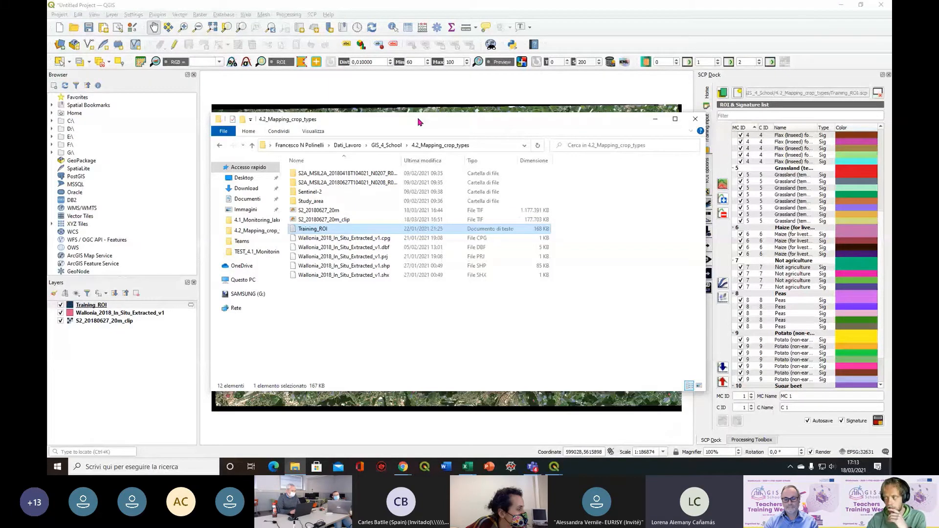
drag(418, 122, 404, 123)
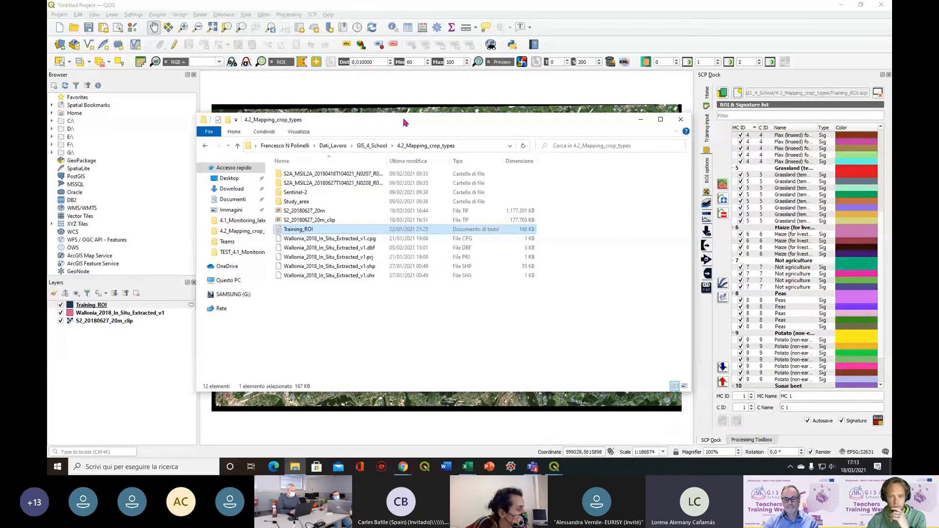
scroll(807, 309, up, 7)
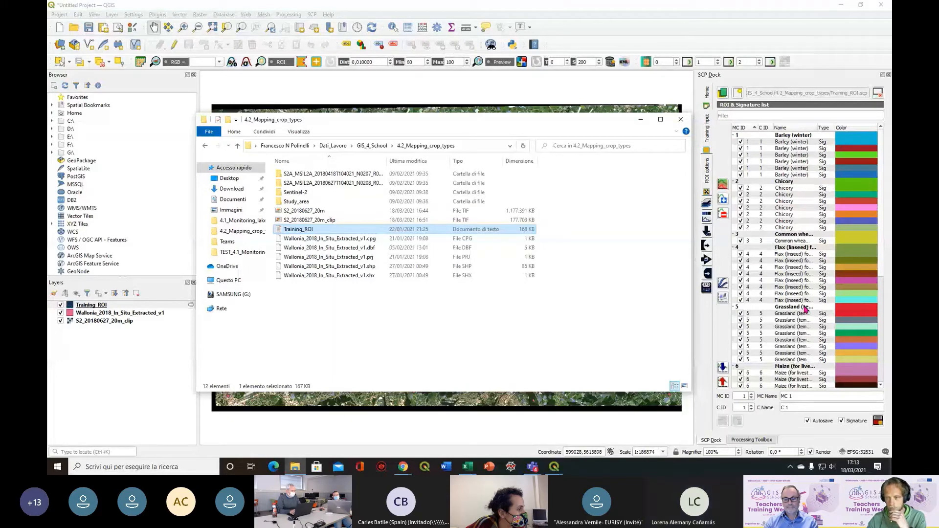
scroll(806, 310, down, 9)
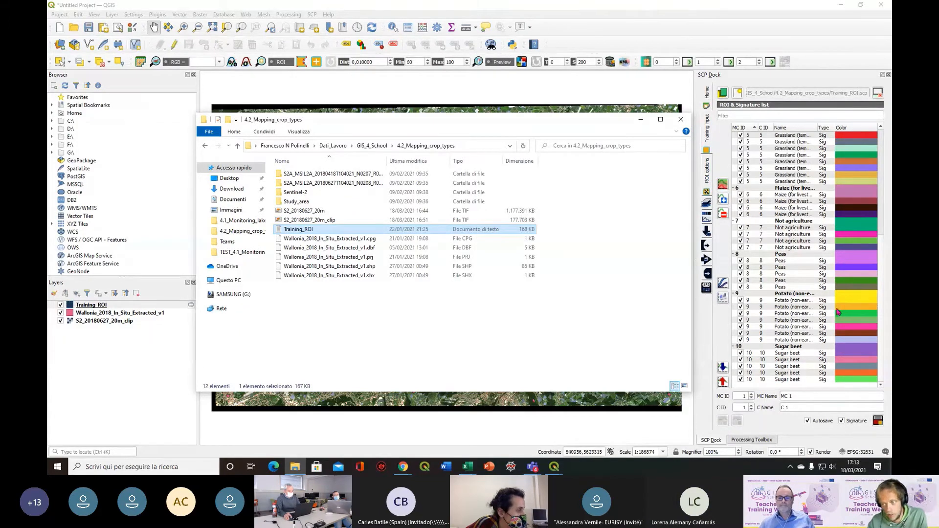
scroll(838, 310, up, 10)
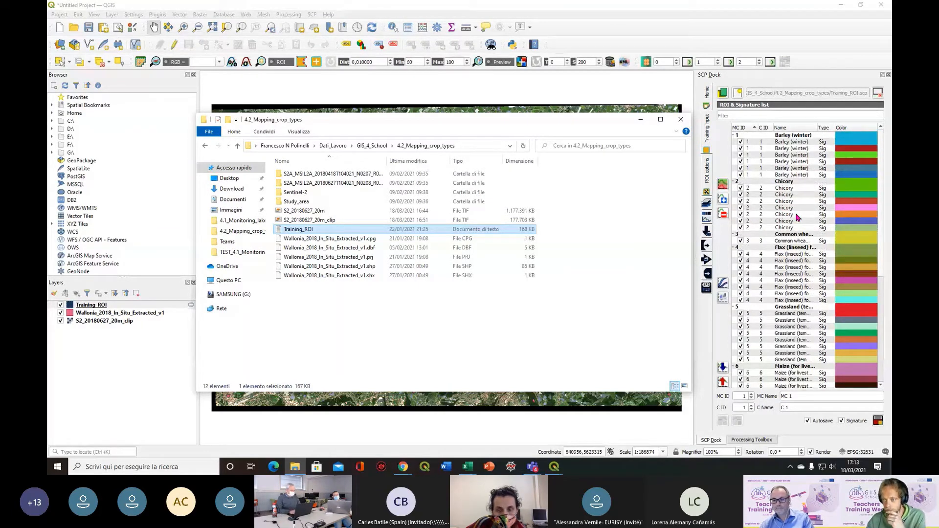
scroll(798, 217, down, 9)
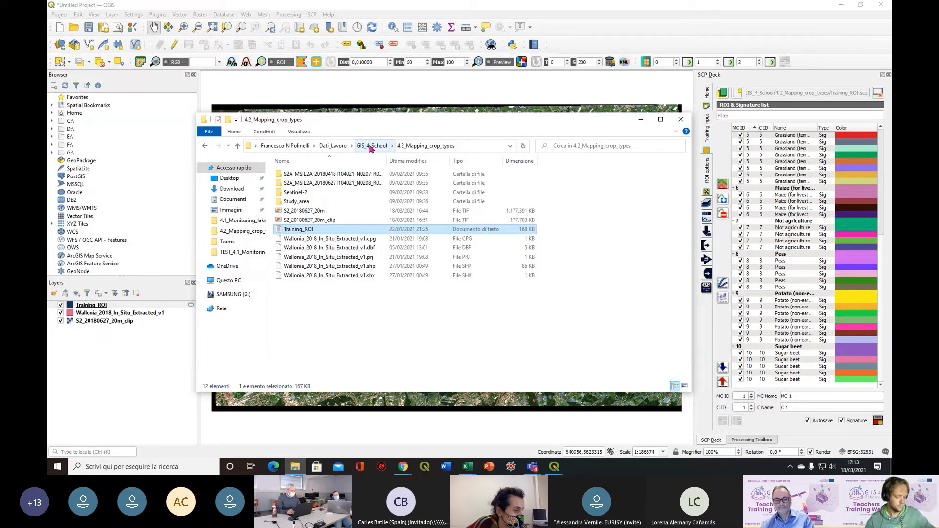
Open another file explorer window and move it away from the map
key(super+e)
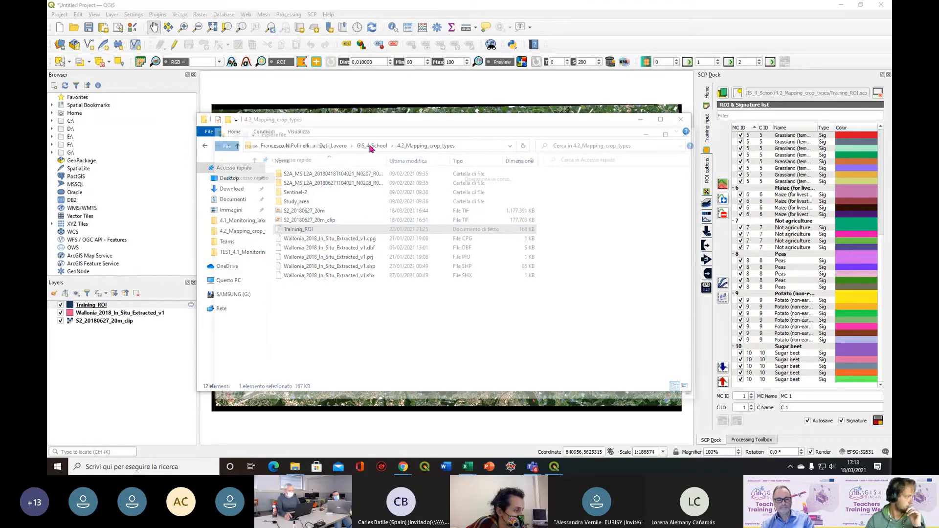
drag(393, 134, 891, 134)
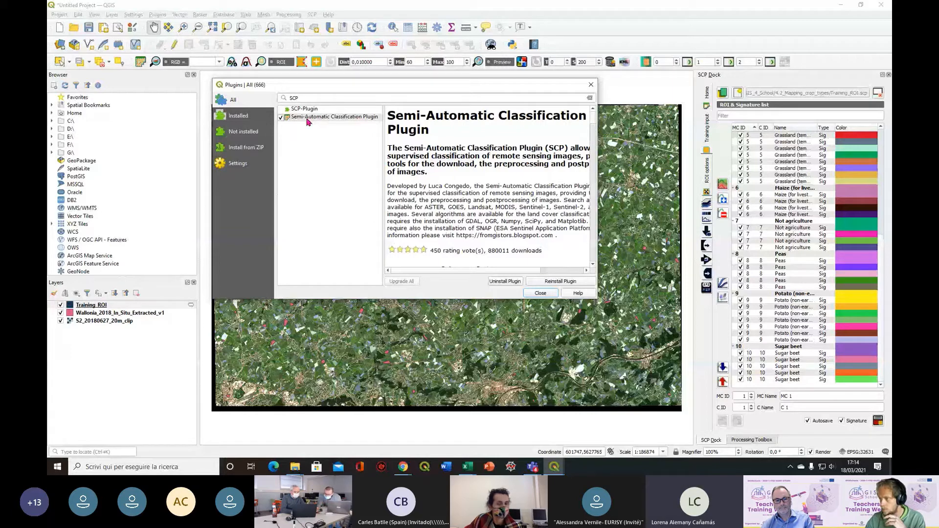
Read the Semi-Automatic Classification Plugin's version and changelog, close the plugin manager and look back over the signature list
scroll(489, 220, down, 5)
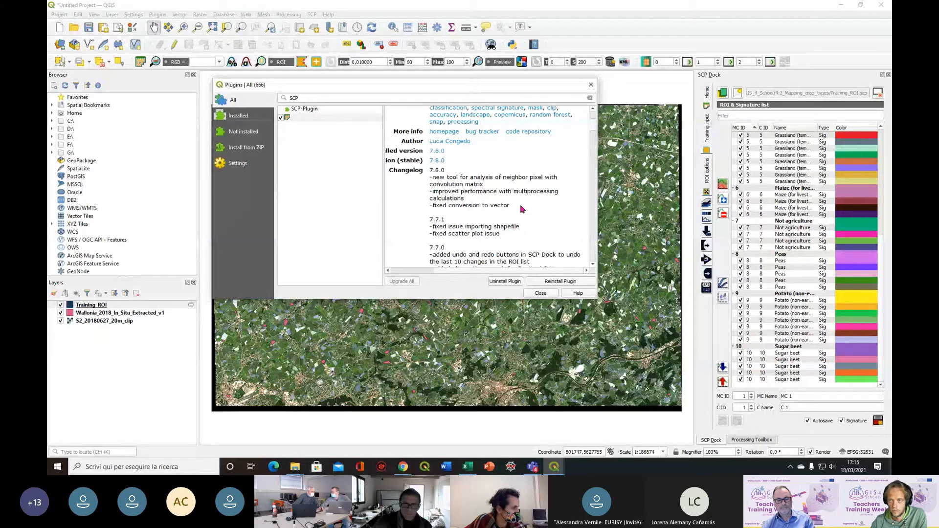
click(591, 89)
scroll(756, 205, up, 2)
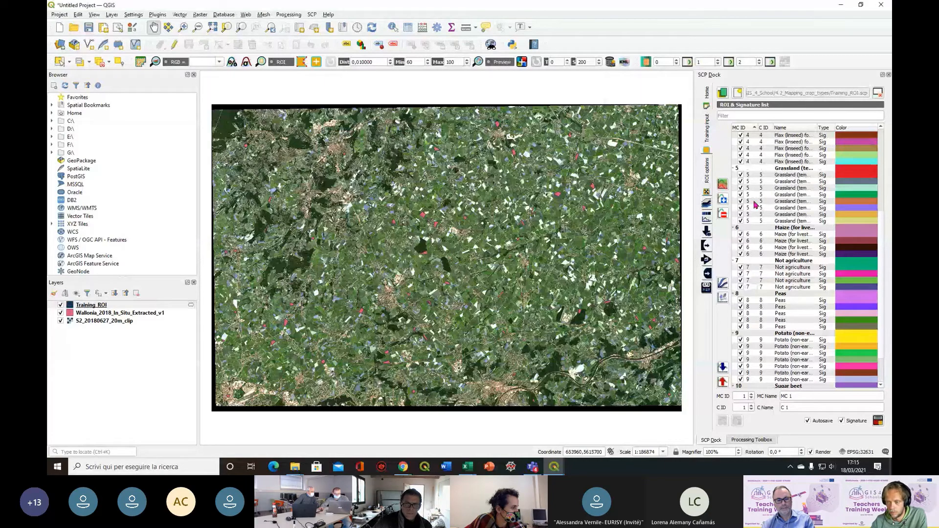
scroll(756, 204, up, 3)
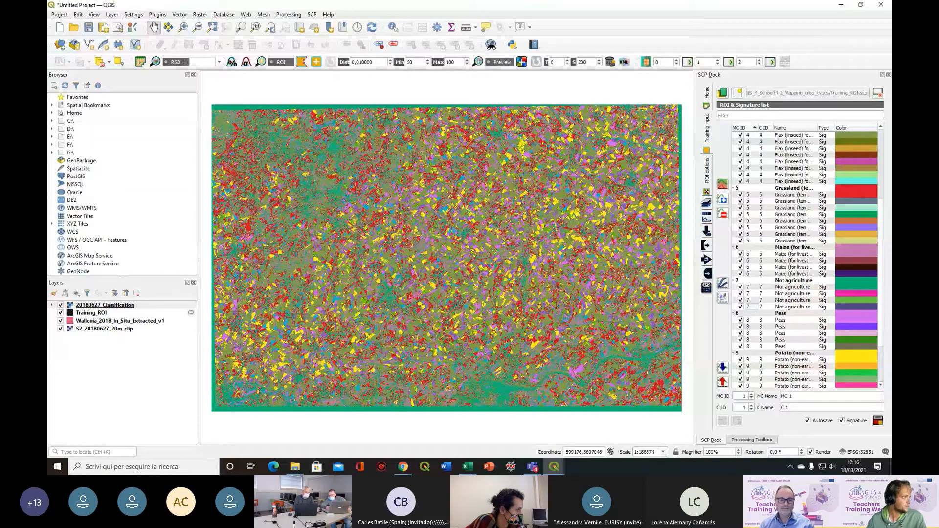
Expand the class legend of the 20180627_Classification layer, compute its raster histogram and close the layer properties
key(alt+Tab)
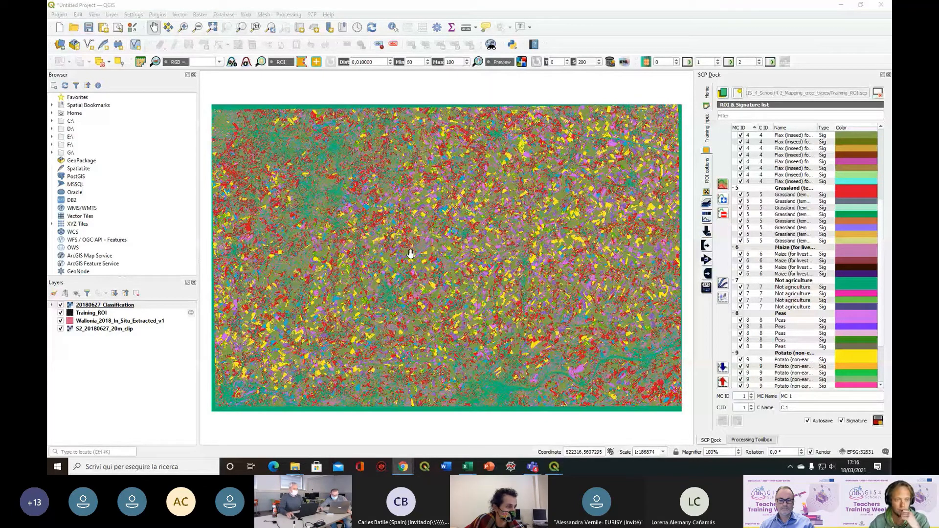
click(52, 305)
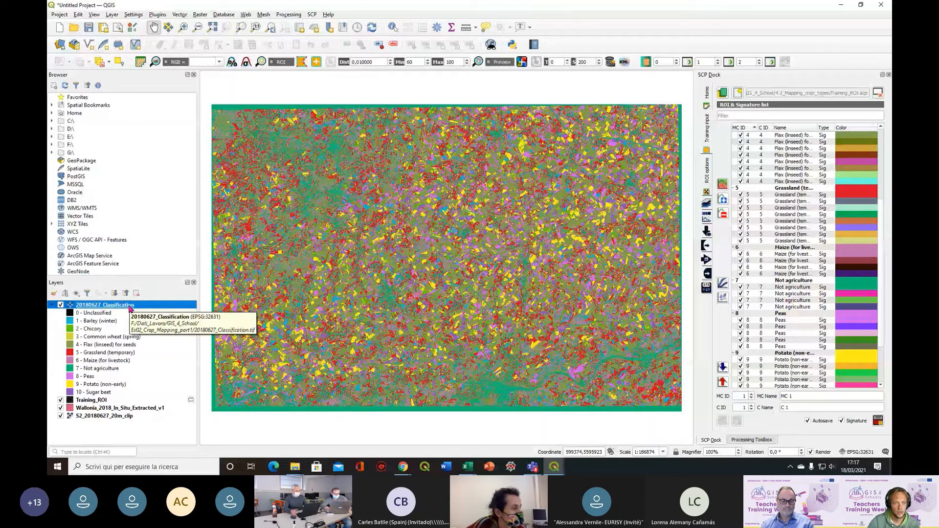
double_click(130, 307)
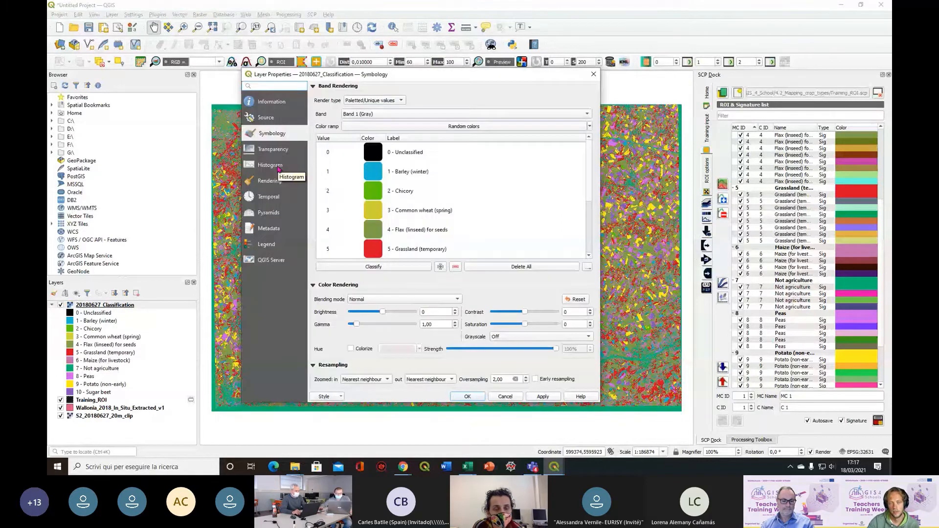
click(278, 168)
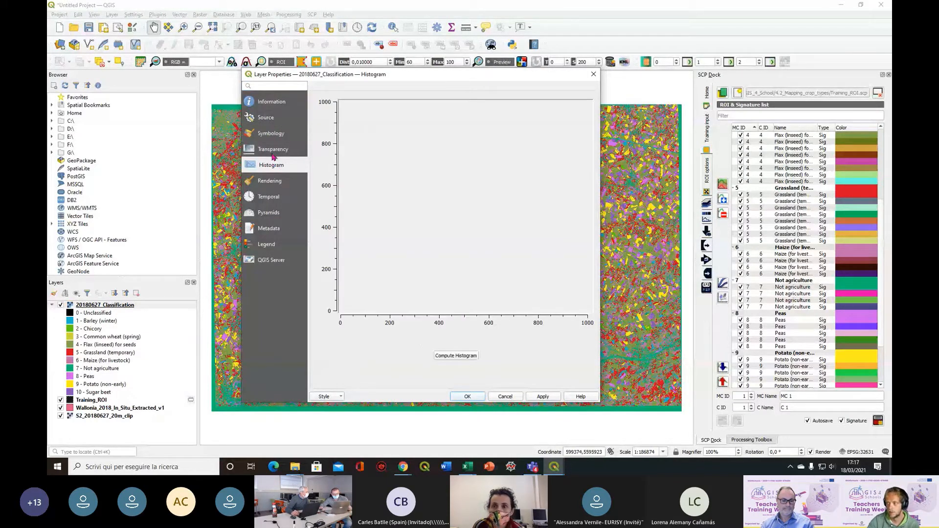
click(463, 359)
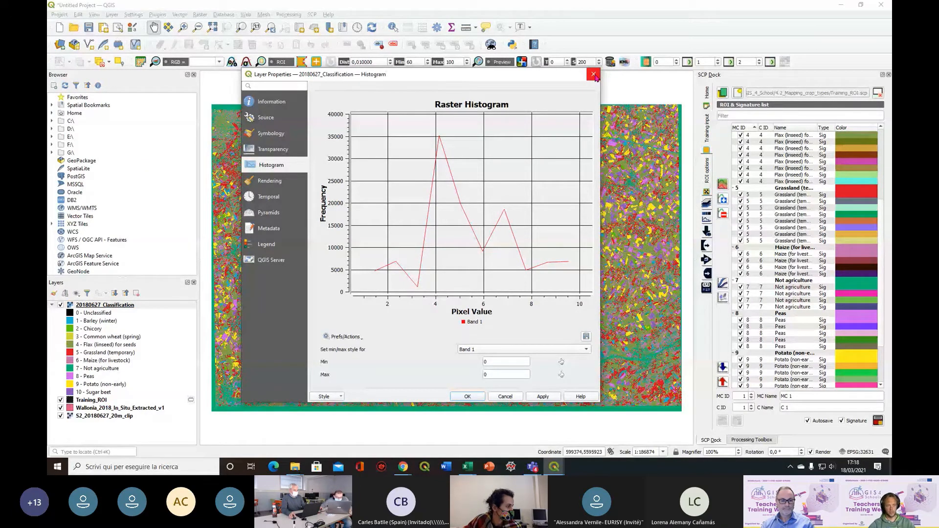
click(594, 75)
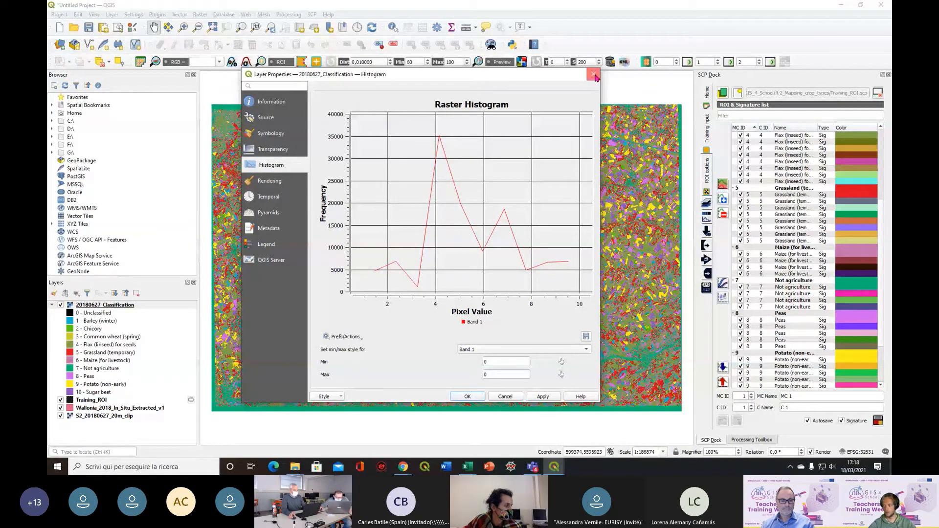
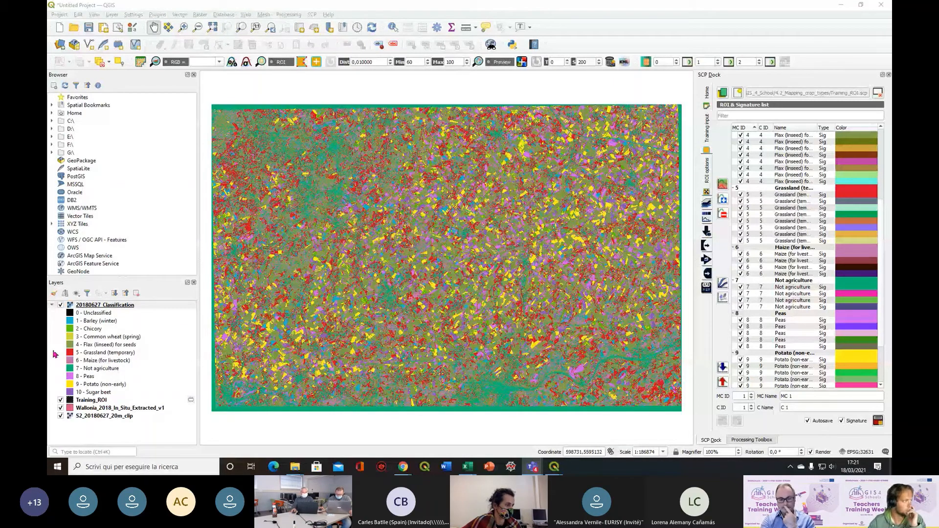
Remove all four layers, from 20180627_Classification to S2_20180627_20m_clip, from the project
shift+click(104, 416)
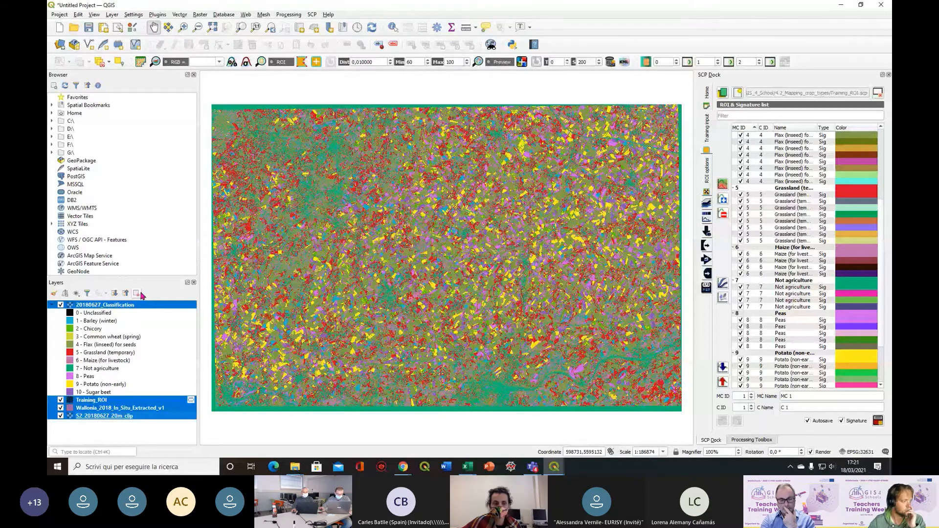
click(137, 293)
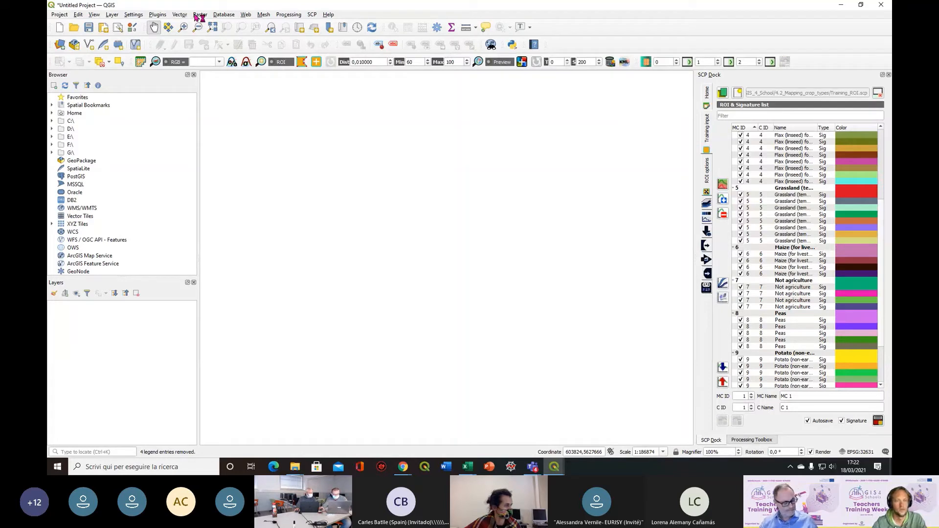
click(199, 14)
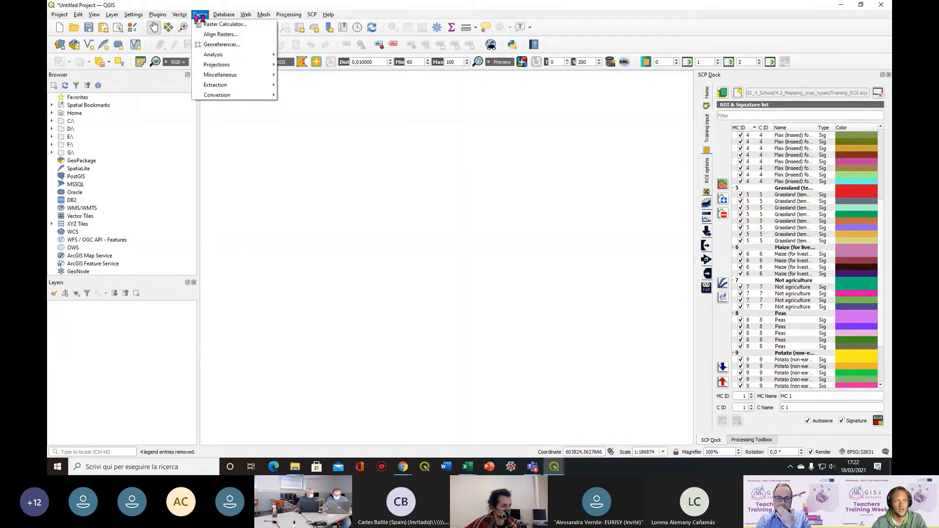
Clear the old raster dataset path and browse to the Sentinel-2 10m folder inside 4.3_Monitoring_crop_vegetative_stage
click(61, 45)
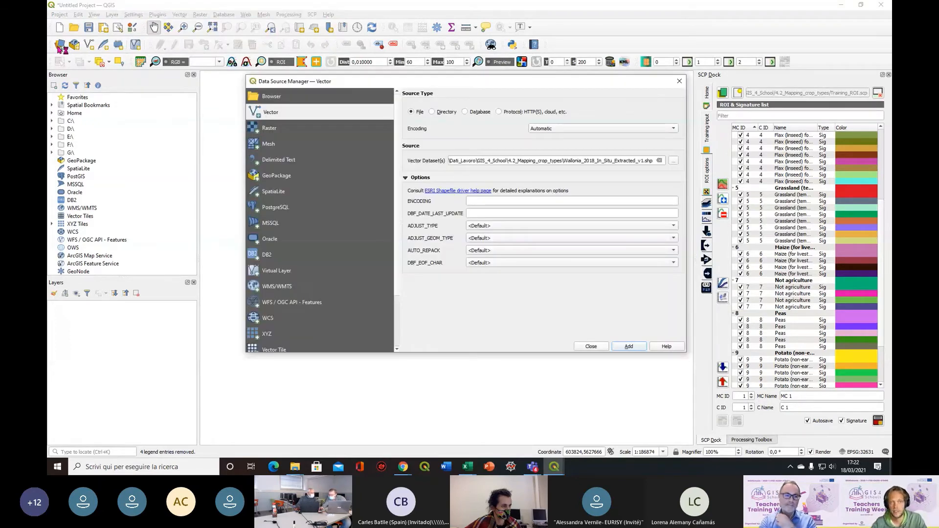
click(269, 128)
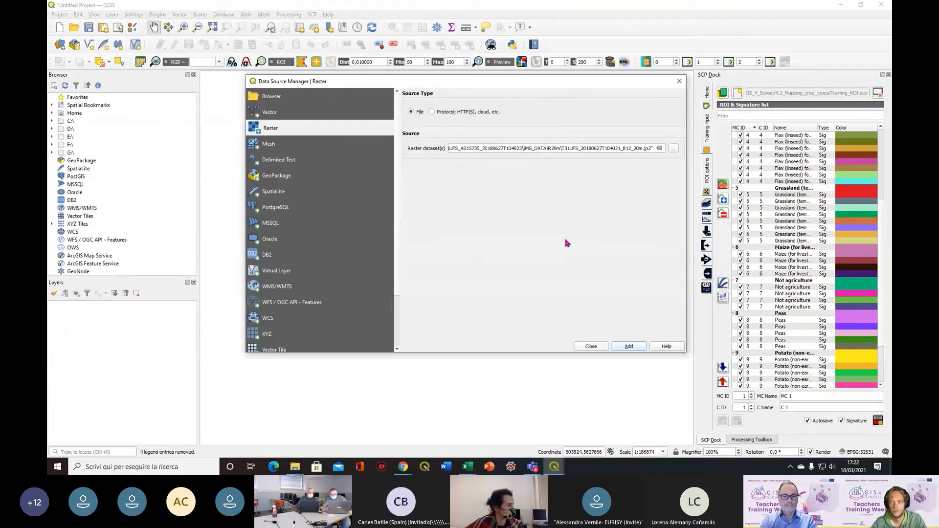
click(660, 149)
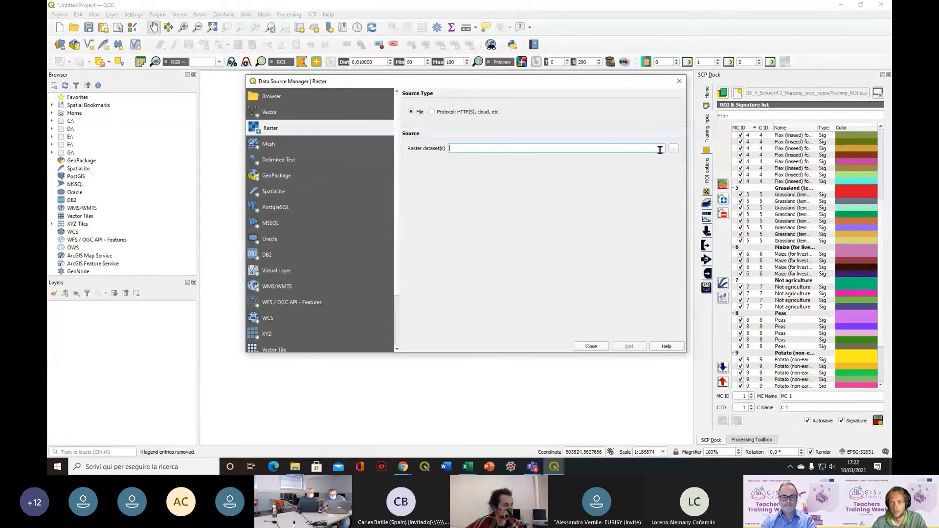
click(674, 149)
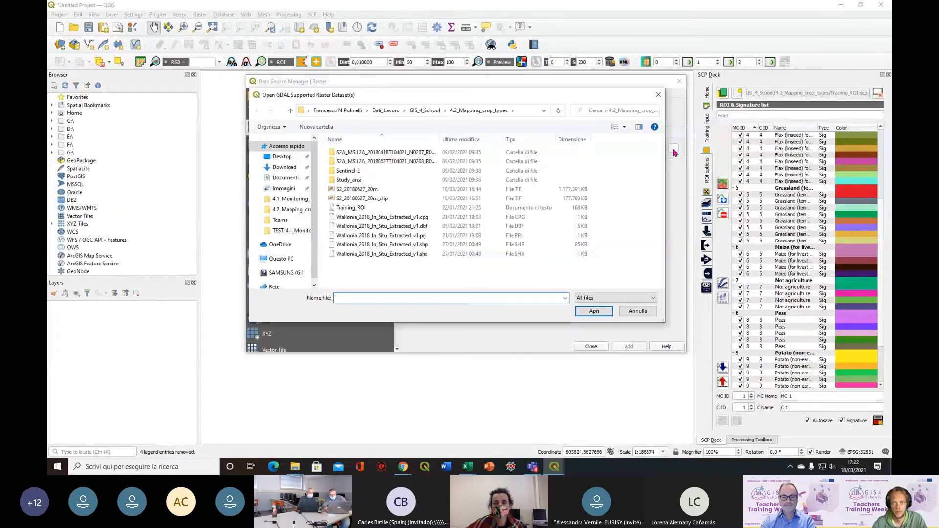
click(426, 111)
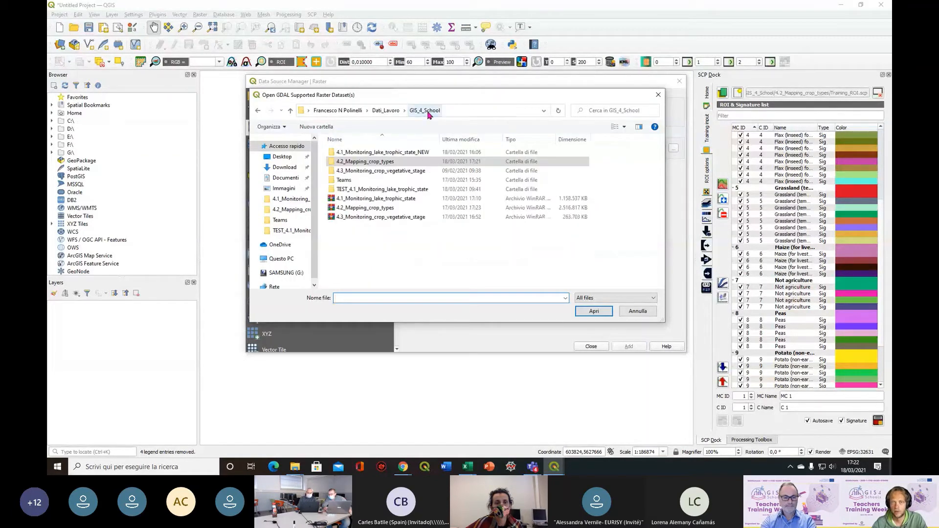
click(358, 172)
double_click(358, 171)
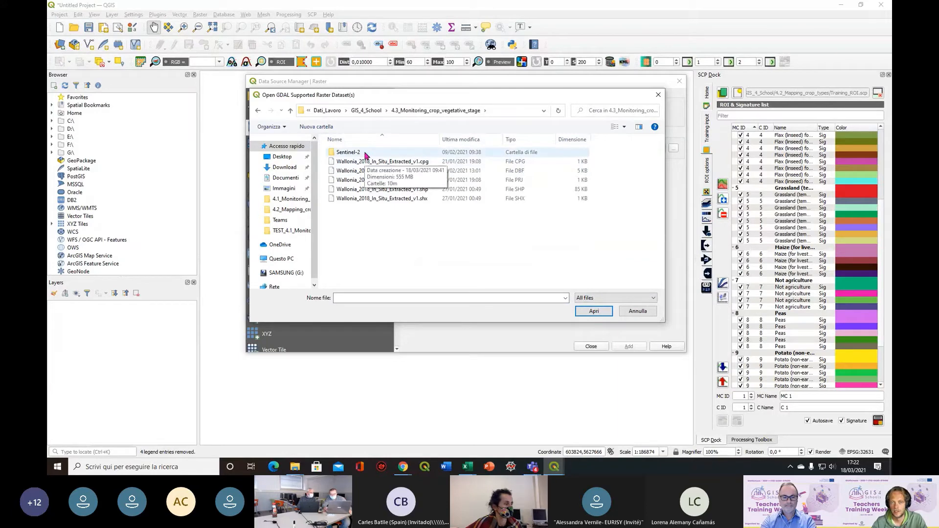
double_click(348, 152)
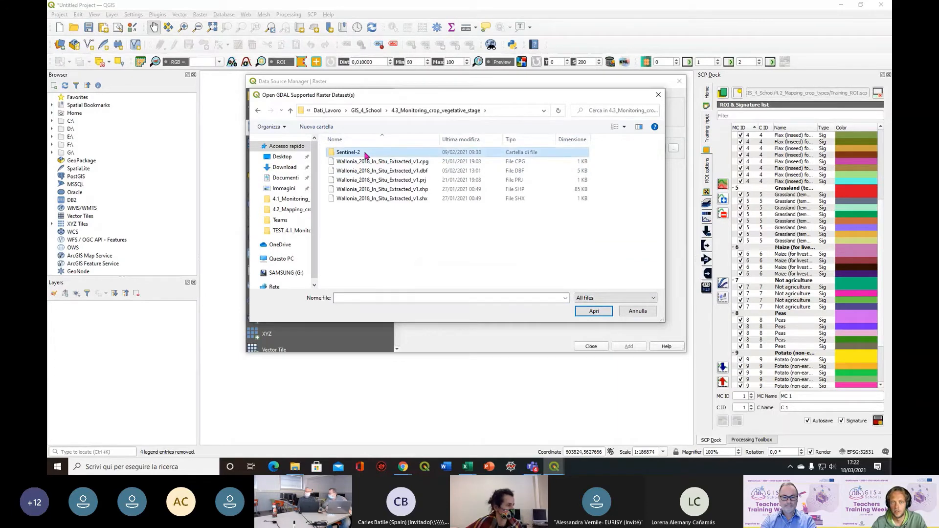
double_click(366, 155)
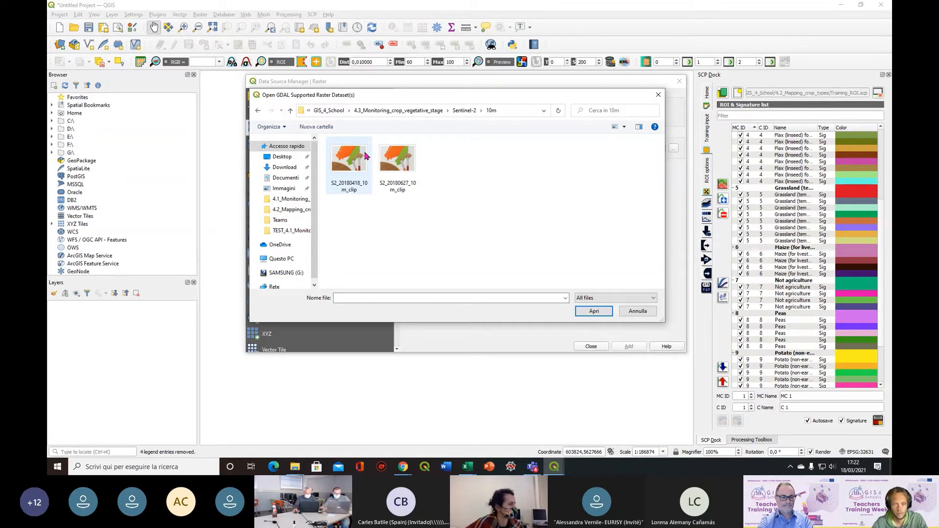
Add the S2_20180418_10m_clip raster to the project and close the data source manager
click(366, 156)
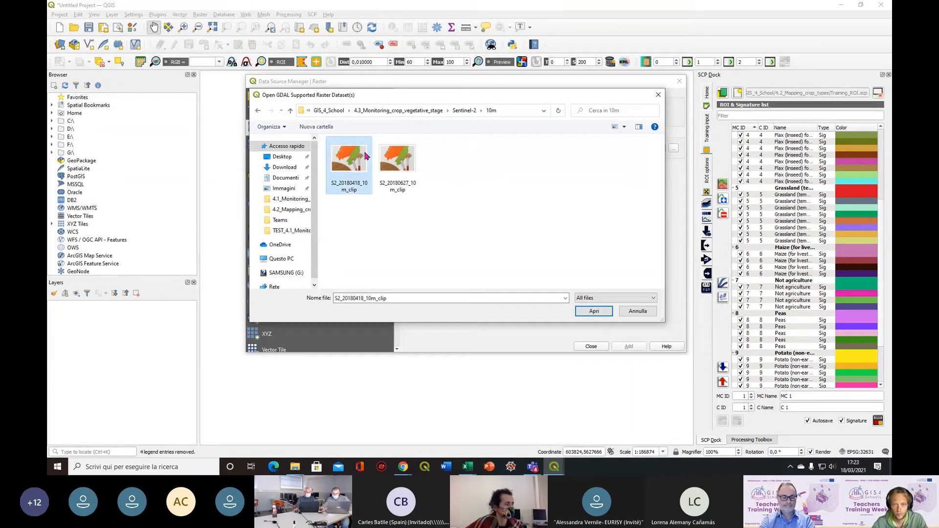
click(597, 312)
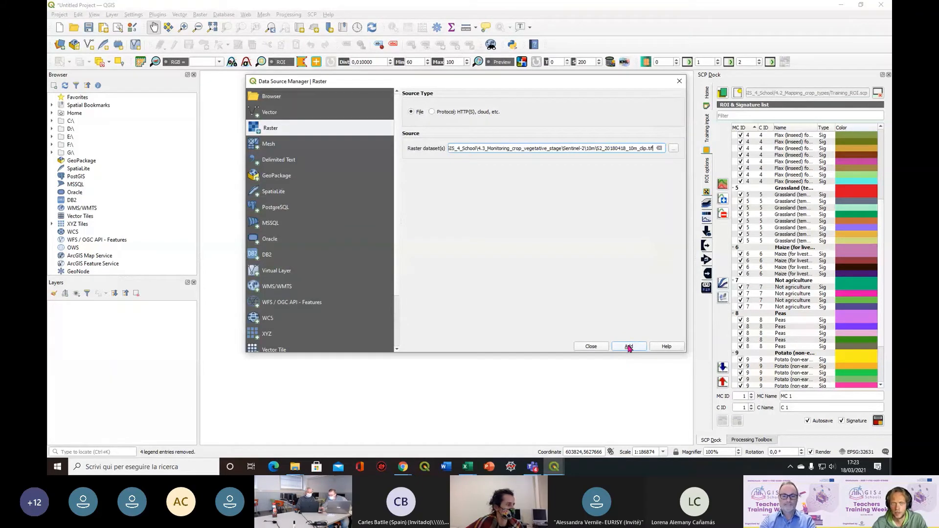
click(630, 346)
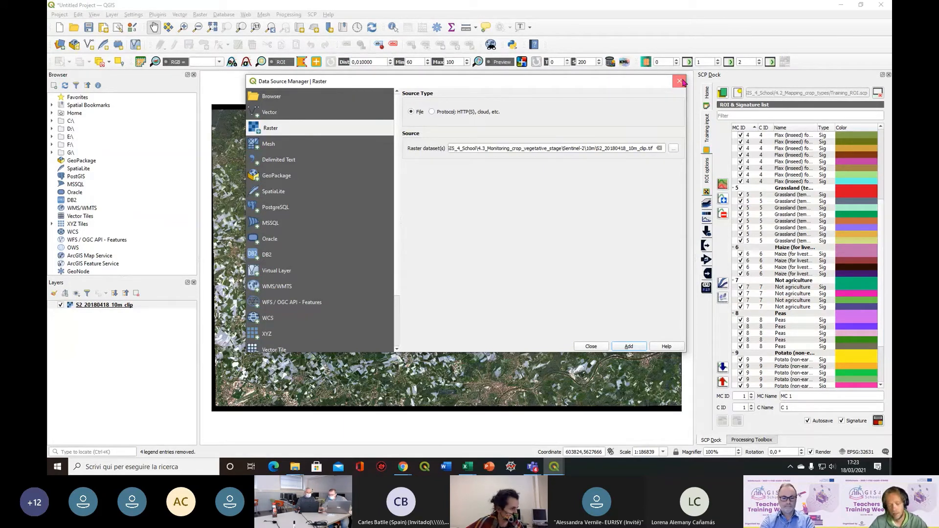
click(680, 82)
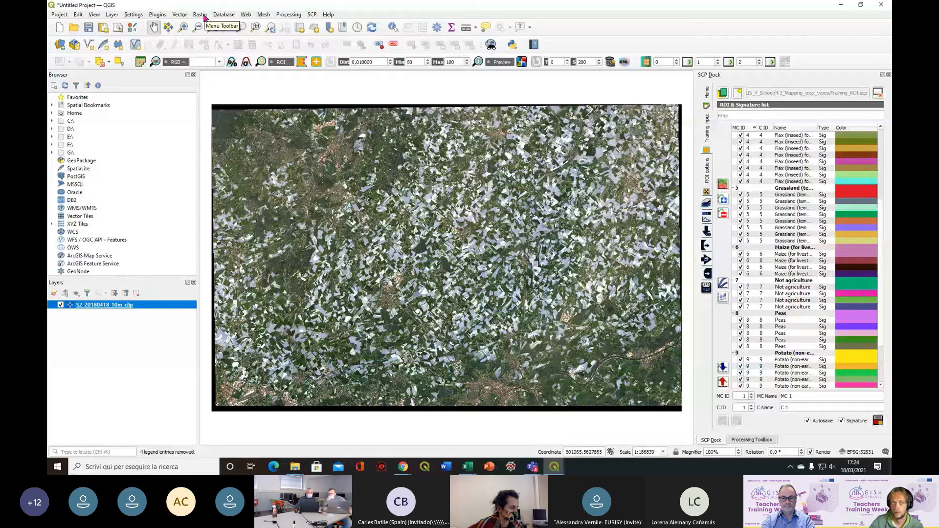
Start a Raster Calculator expression with the NDVI numerator, band 4 minus band 3 of S2_20180418_10m_clip
click(205, 15)
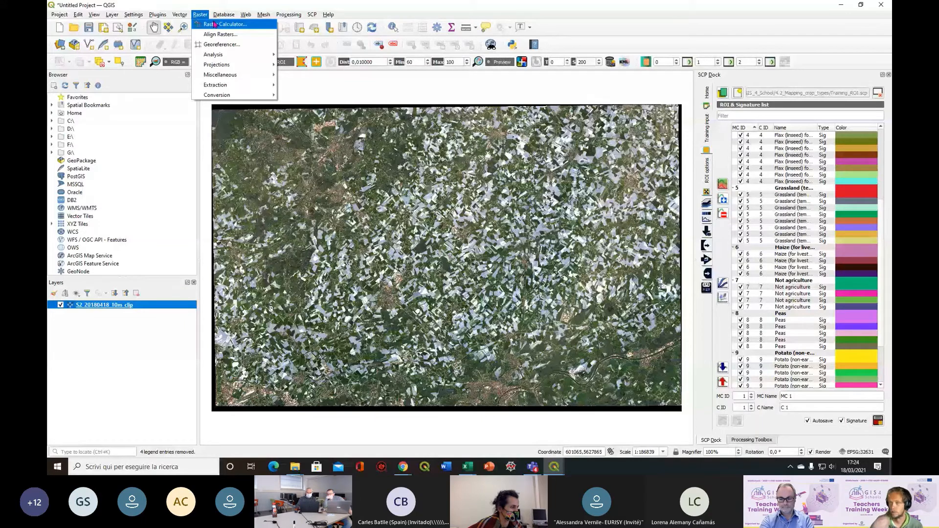
click(215, 24)
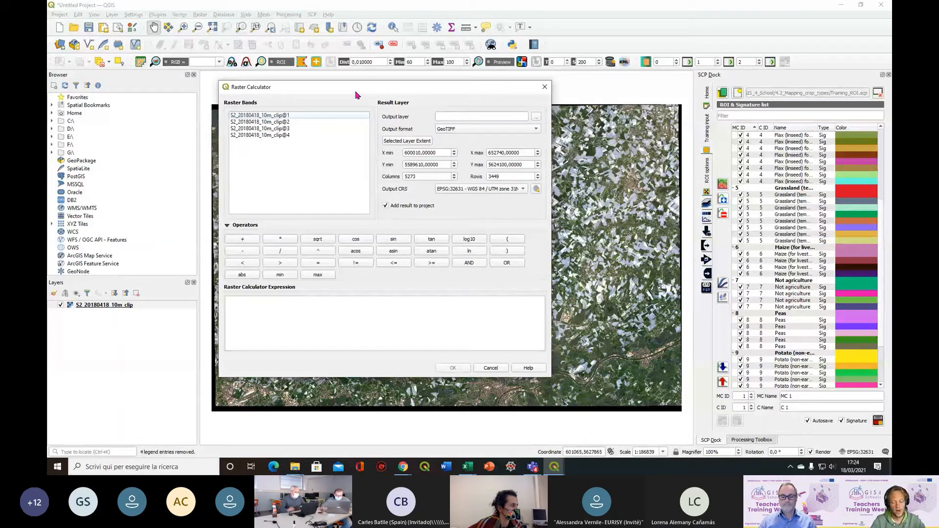
click(242, 305)
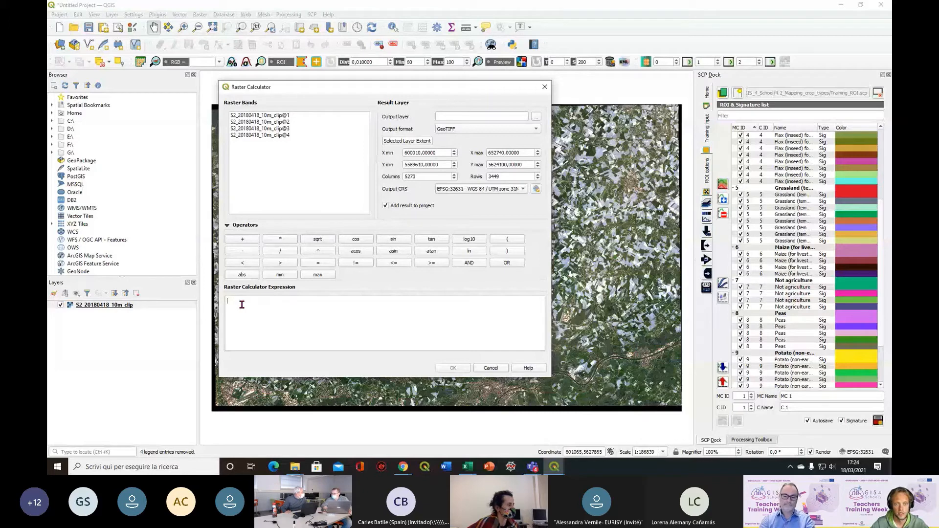
text(()
double_click(259, 135)
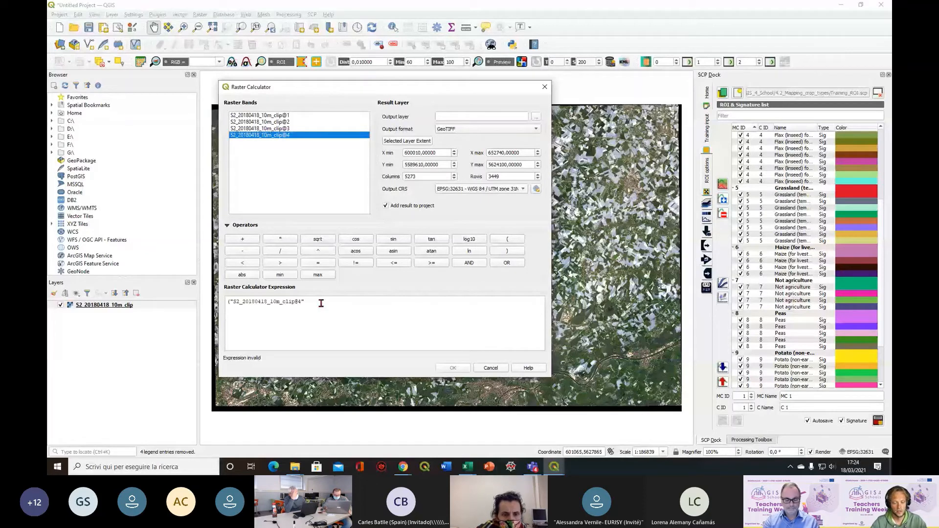
click(321, 303)
text(-)
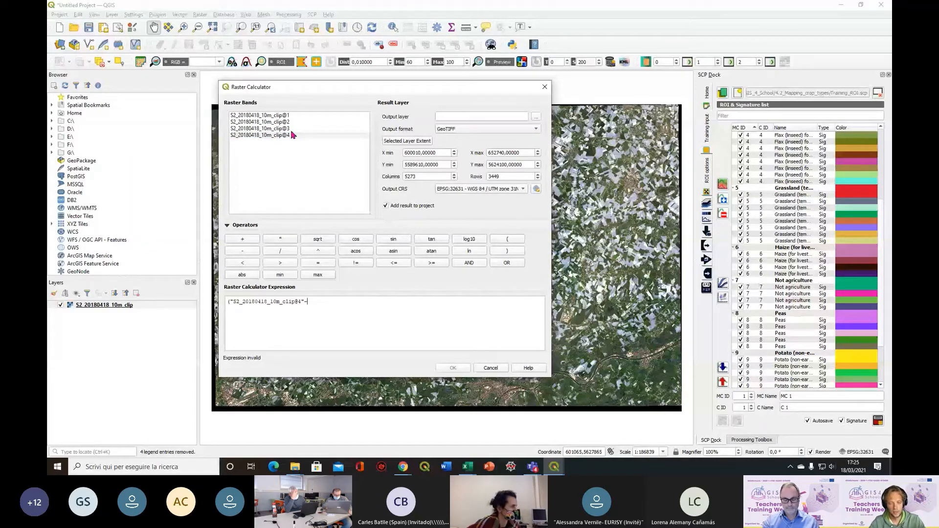
double_click(286, 129)
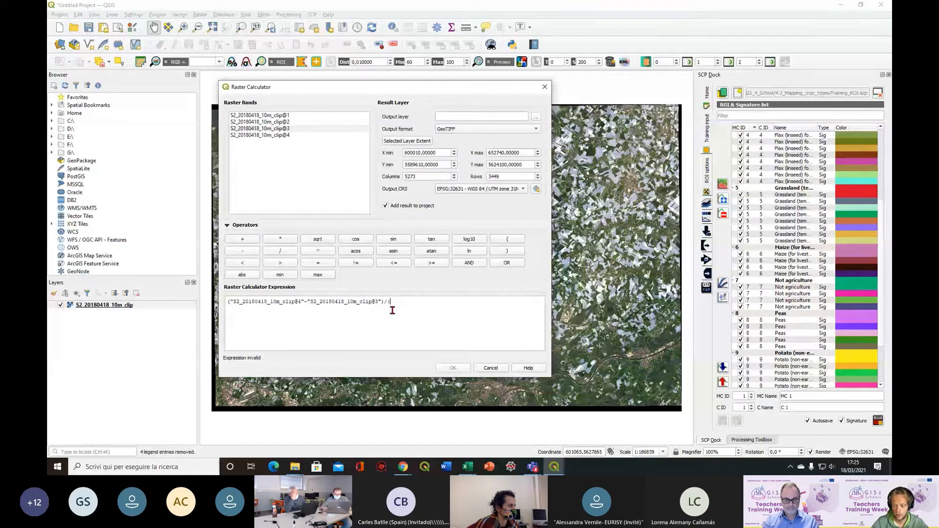
Complete the NDVI expression by dividing by the sum of bands 4 and 3 of S2_20180418_10m_clip in parentheses
text()/()
double_click(301, 135)
text(+)
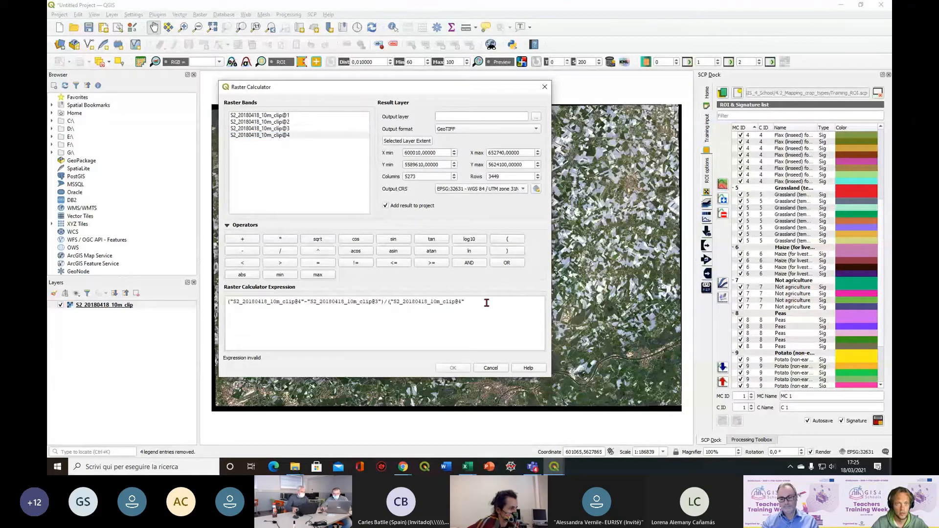
double_click(286, 128)
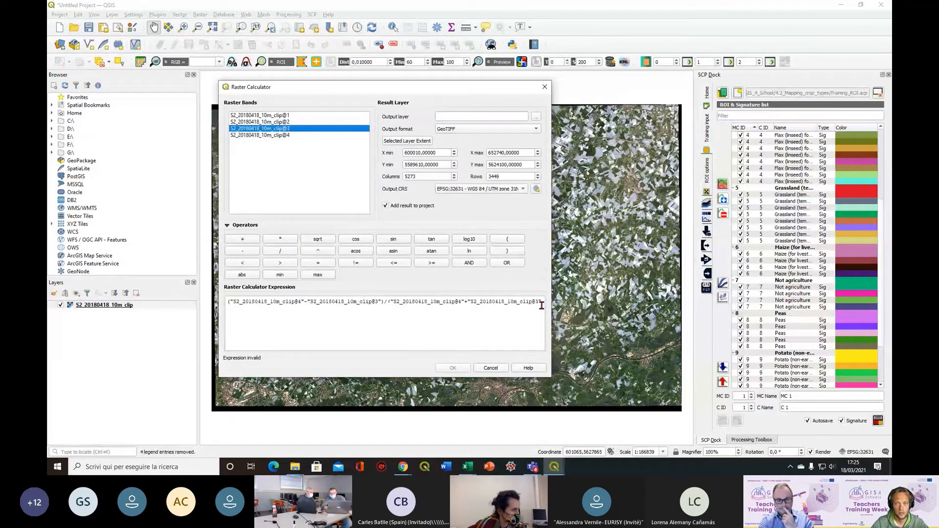
click(542, 323)
text())
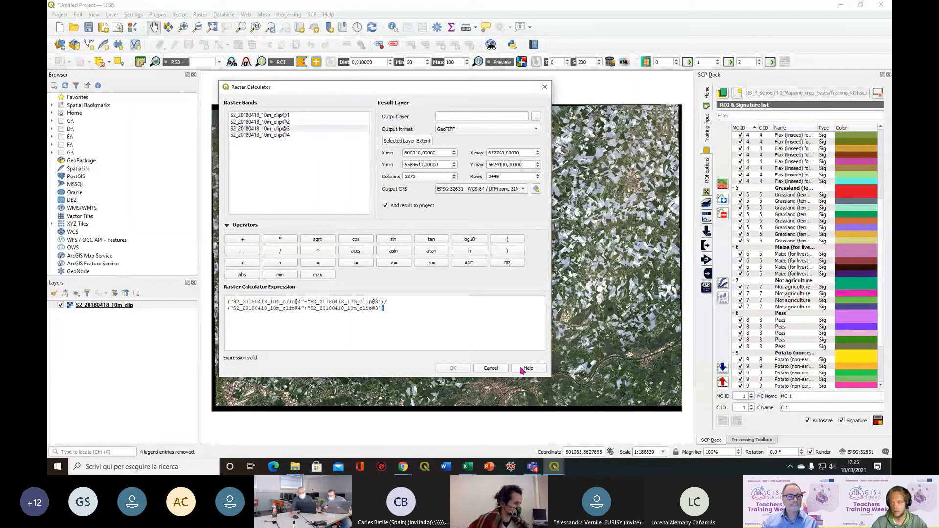
Select the whole NDVI expression and switch to the Teams window
key(ctrl+a)
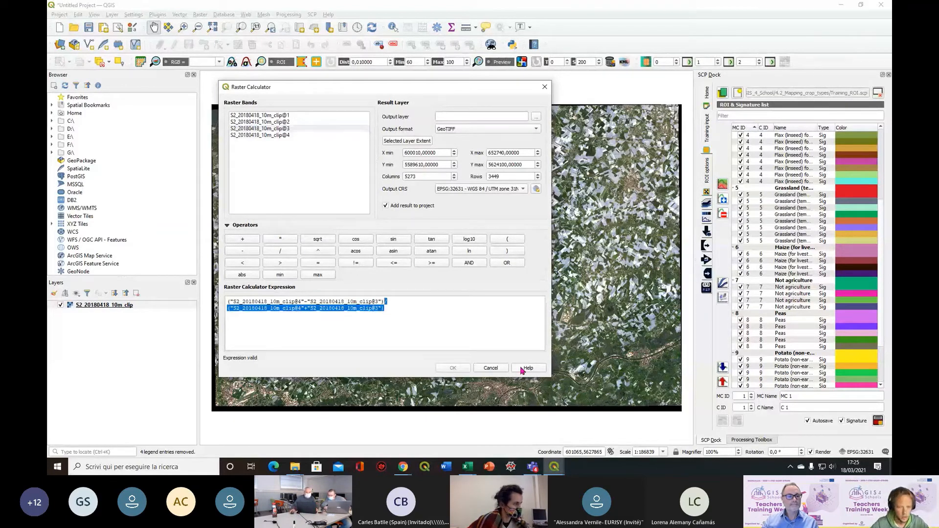
key(ctrl+a)
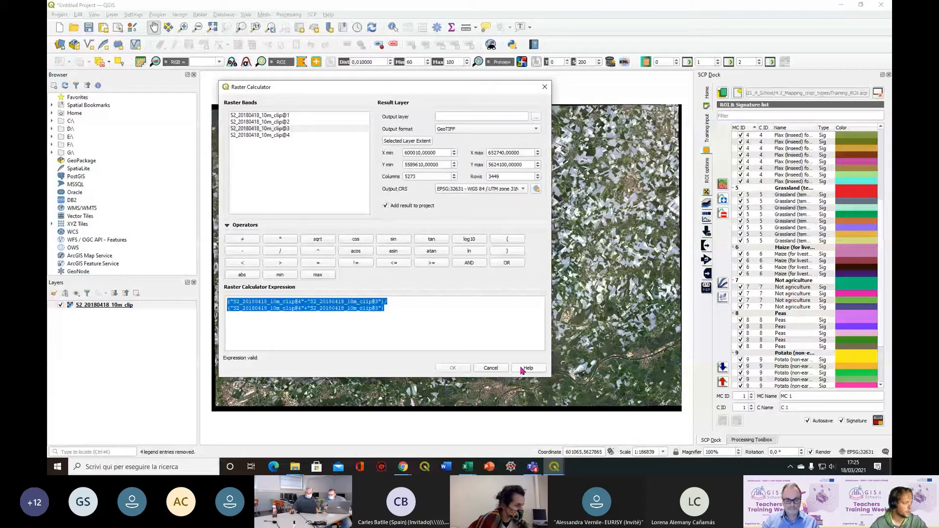
key(alt+Tab)
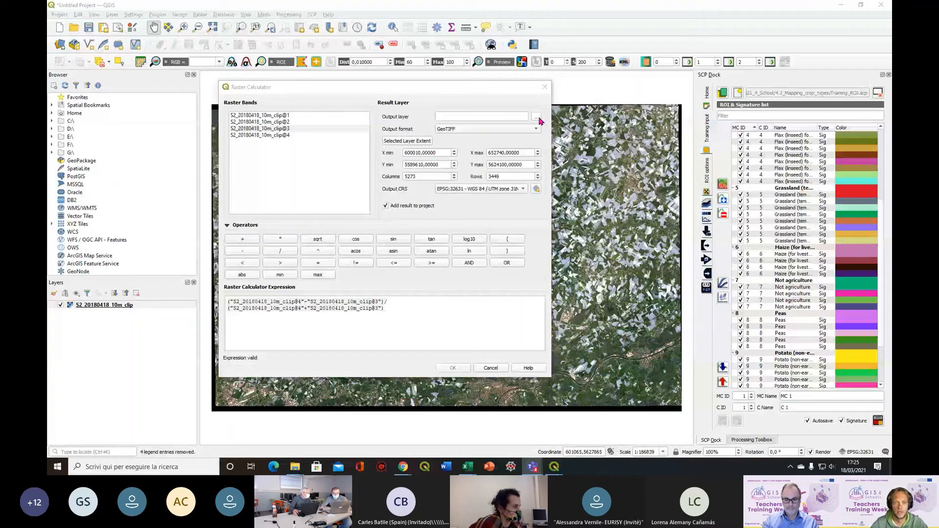
Set the output layer to 2018_04_18_NDVI in the 4.3_Monitoring_crop_vegetative_stage folder and run the raster calculation
click(537, 117)
click(338, 119)
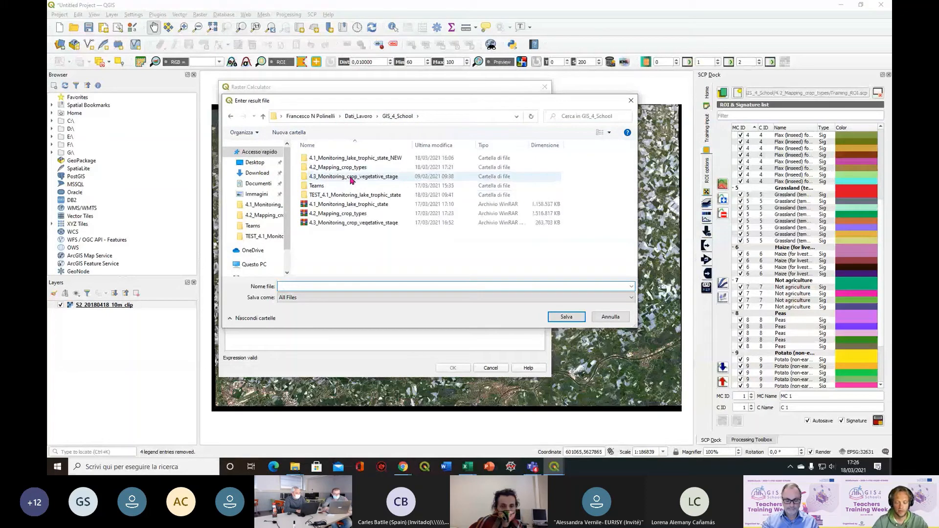
double_click(352, 177)
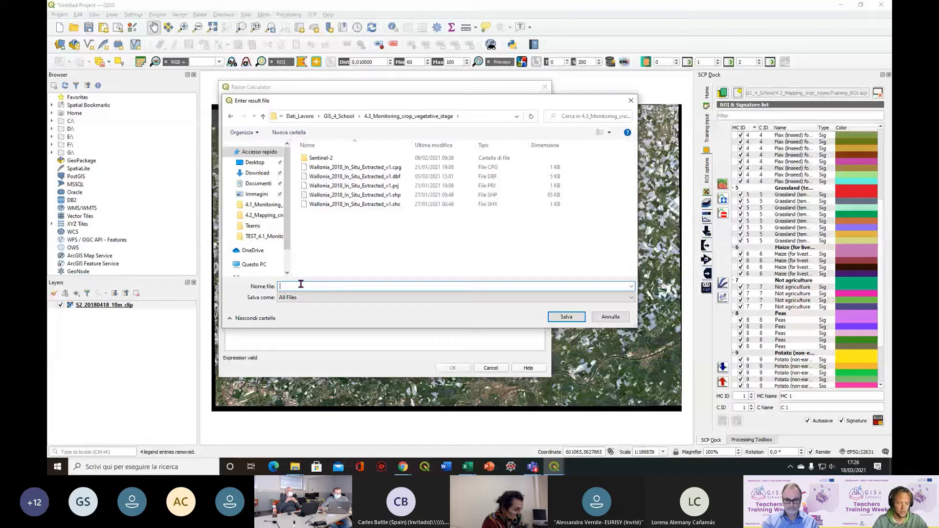
text(2018_04_)
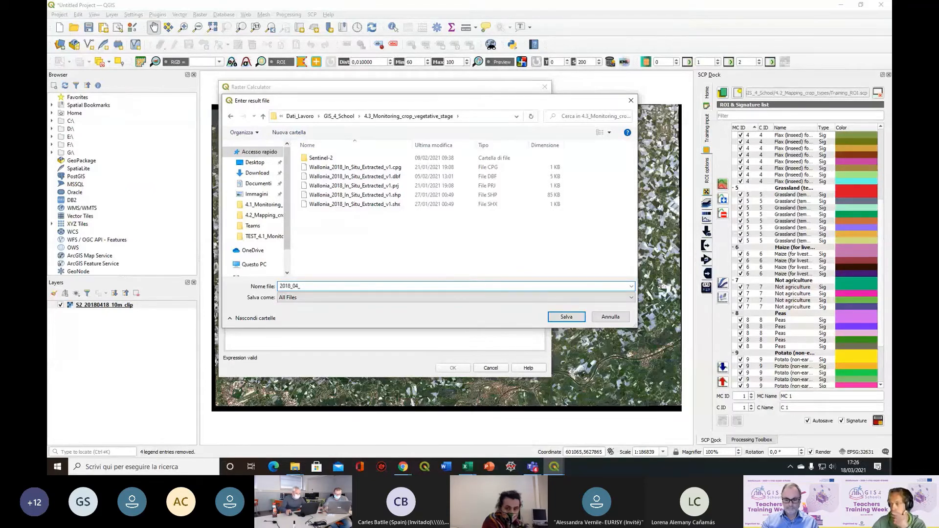
text(18_)
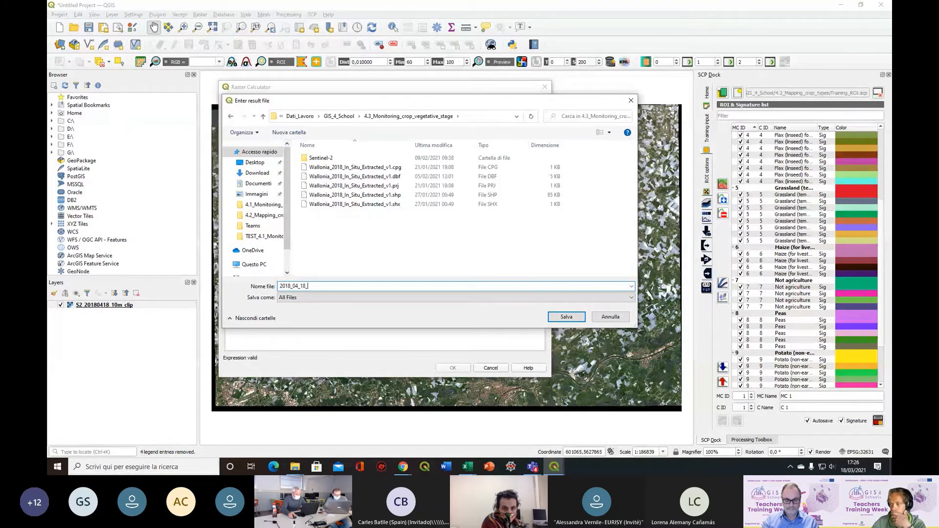
text(NDVI)
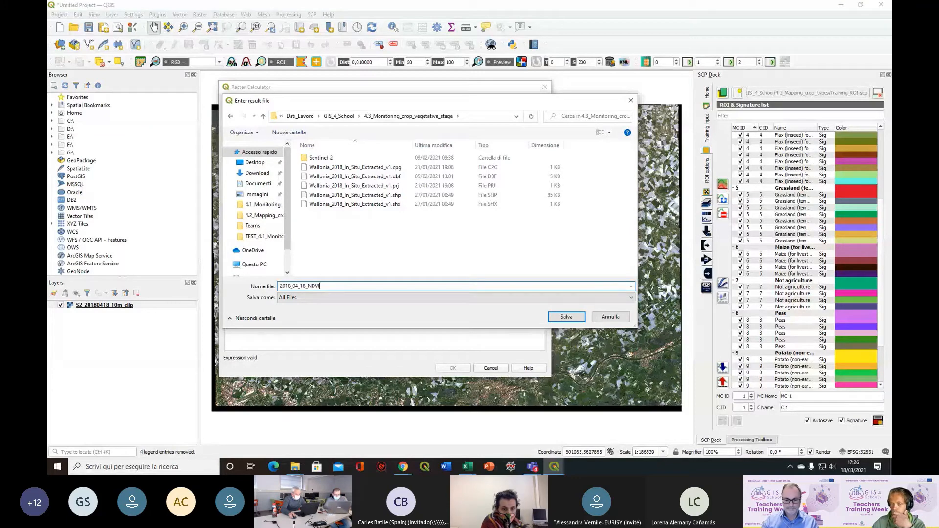
click(564, 320)
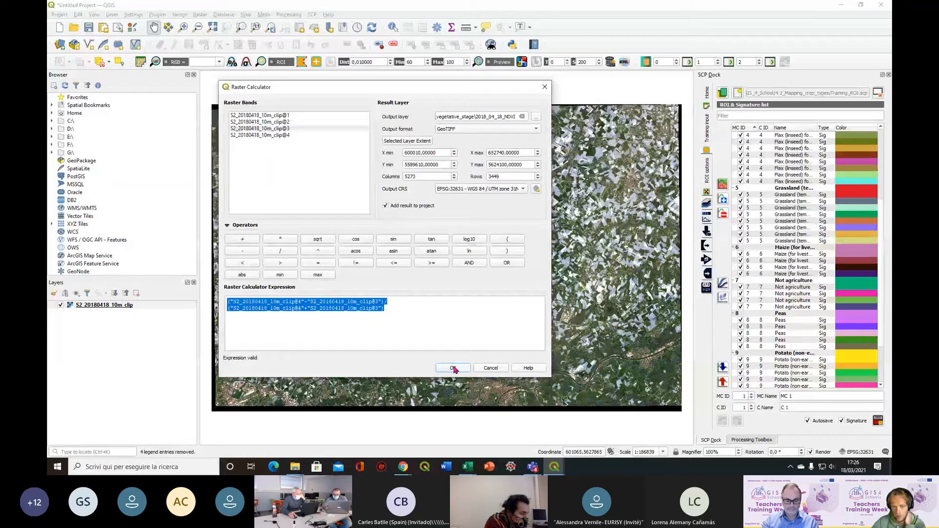
click(454, 370)
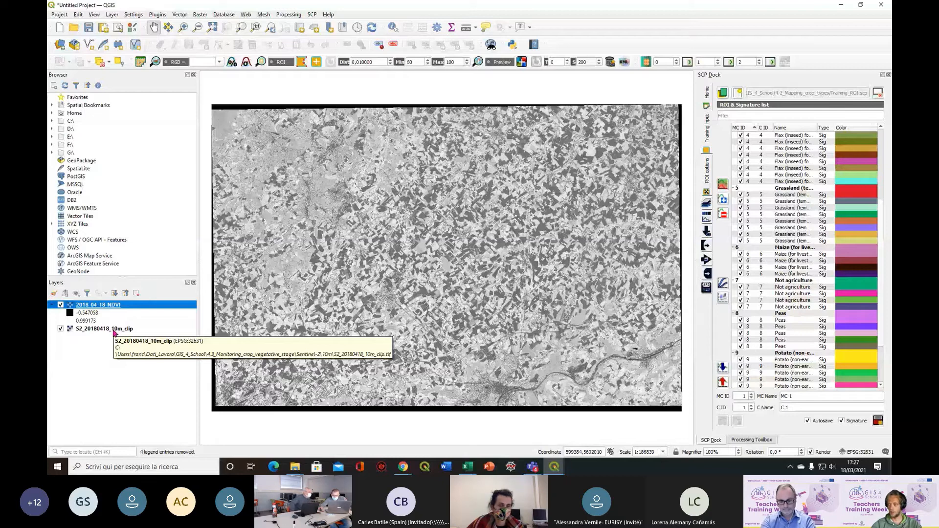
Remove the S2_20180418_10m_clip layer from the project
right_click(113, 332)
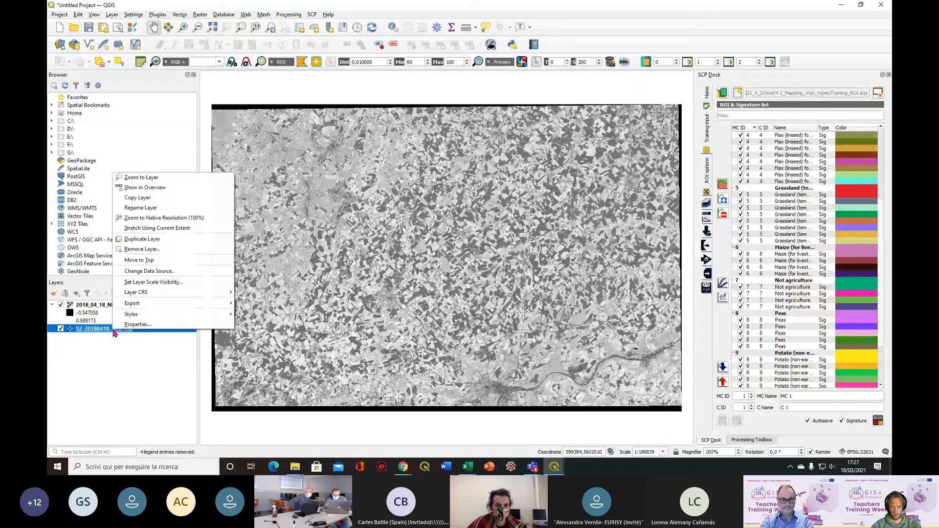
click(187, 255)
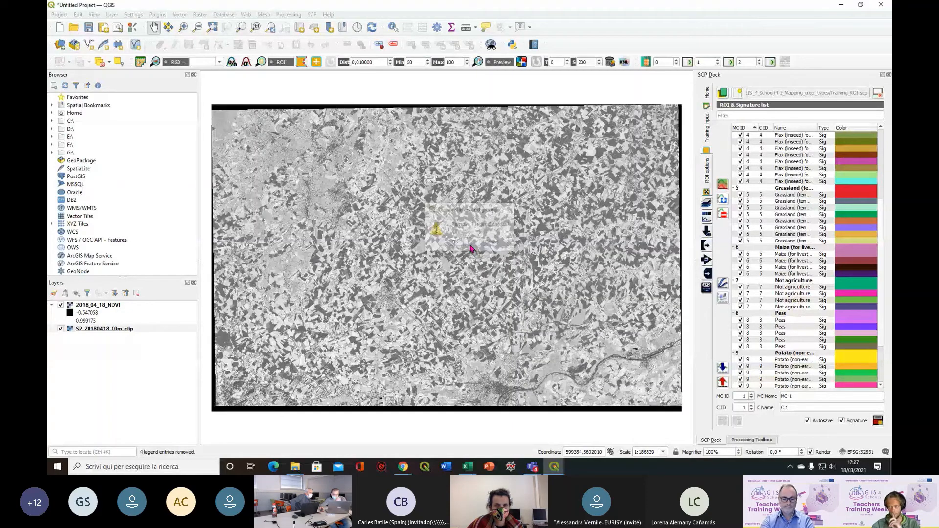
click(471, 248)
Add the raster S2_20180627_10m_clip from the Sentinel-2/10m folder of 4.3_Monitoring_crop_vegetative_stage to the project
click(62, 44)
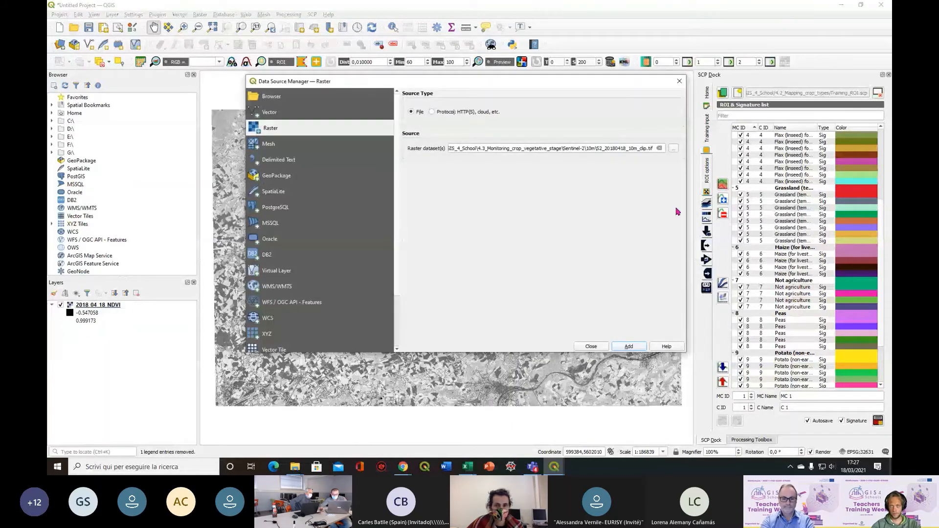
click(659, 148)
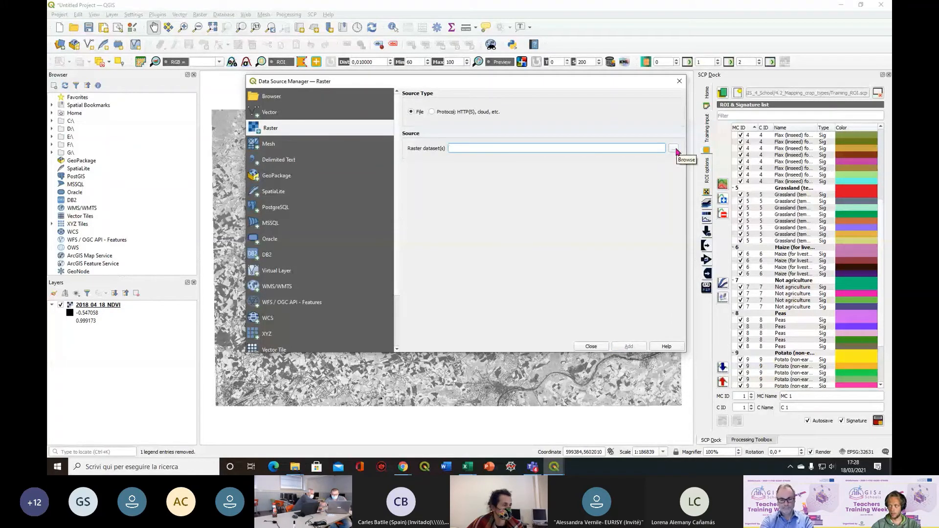
click(674, 149)
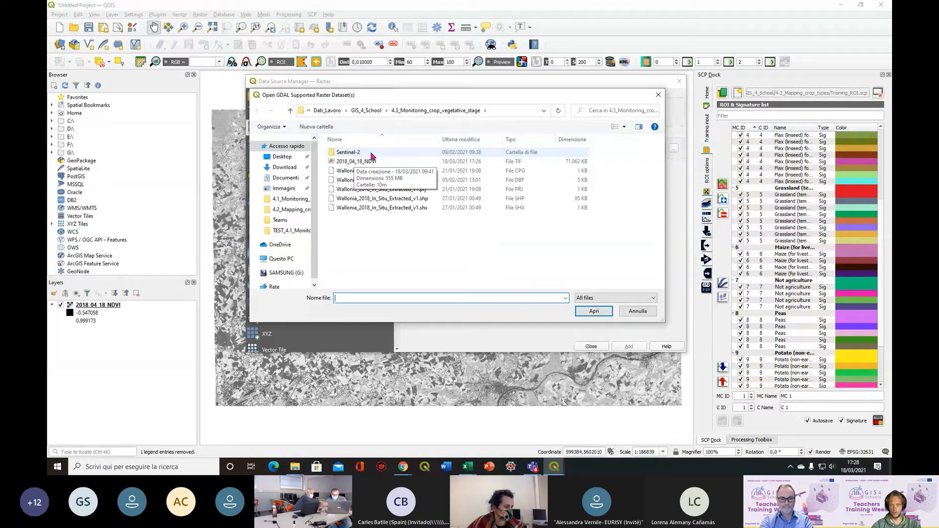
double_click(372, 156)
double_click(372, 155)
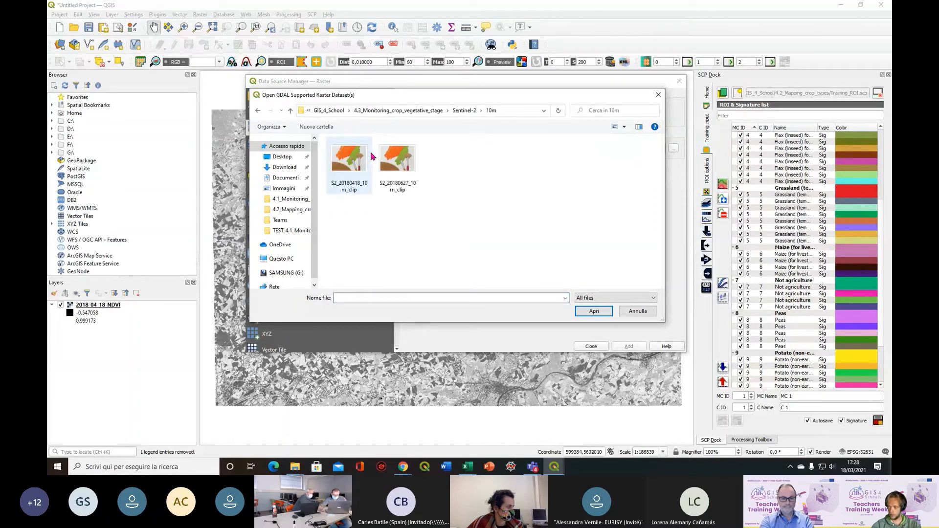
click(407, 177)
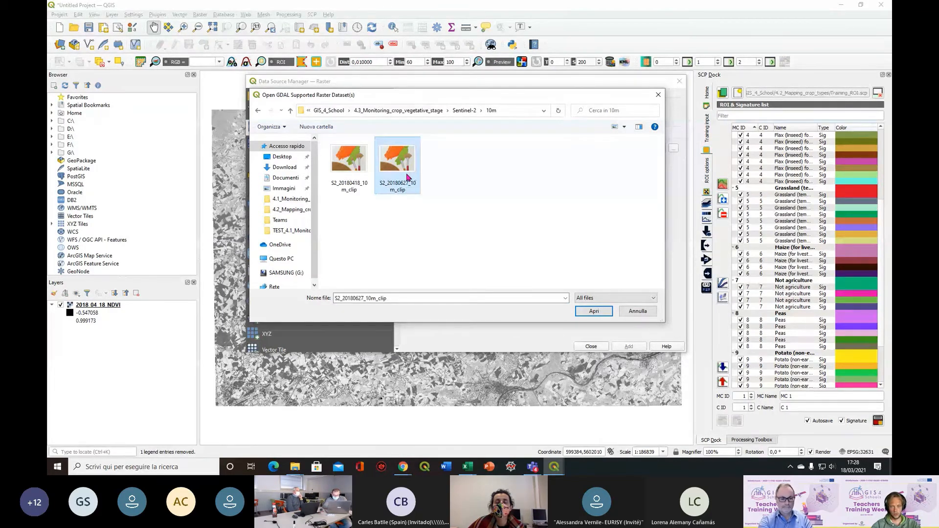
click(583, 311)
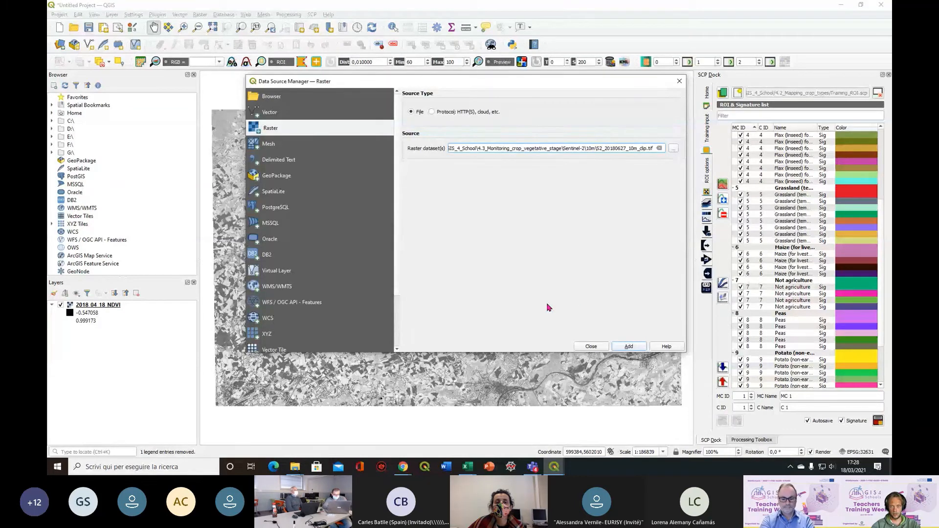
click(629, 346)
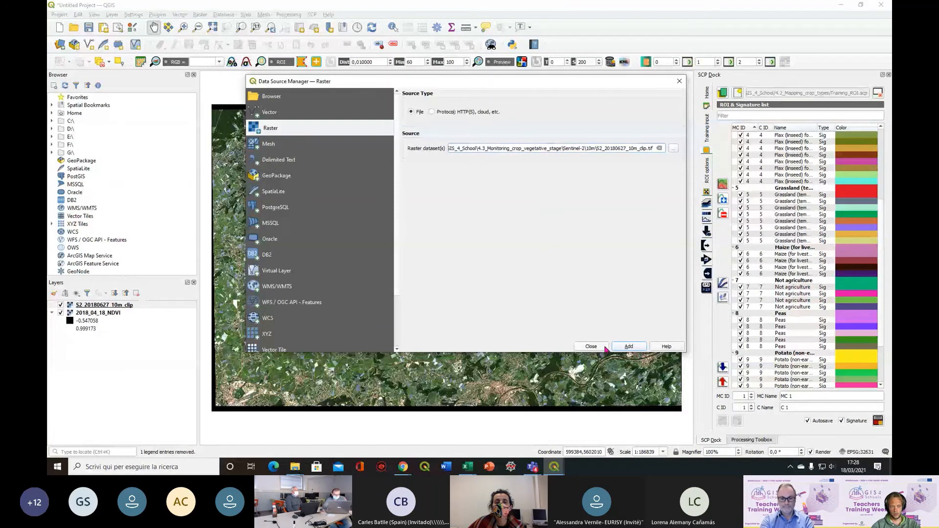
click(604, 347)
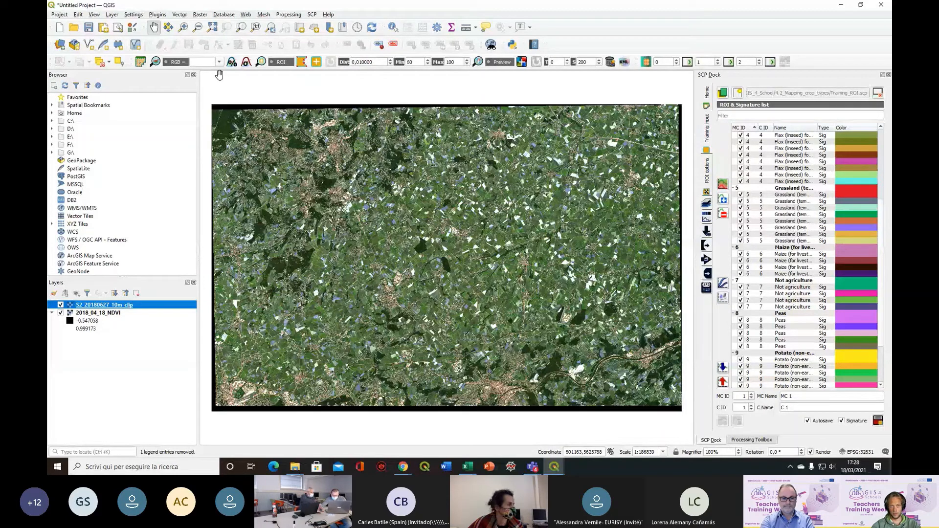
Start a Raster Calculator expression with band 4 minus band 3 of S2_20180627_10m_clip in parentheses
click(201, 14)
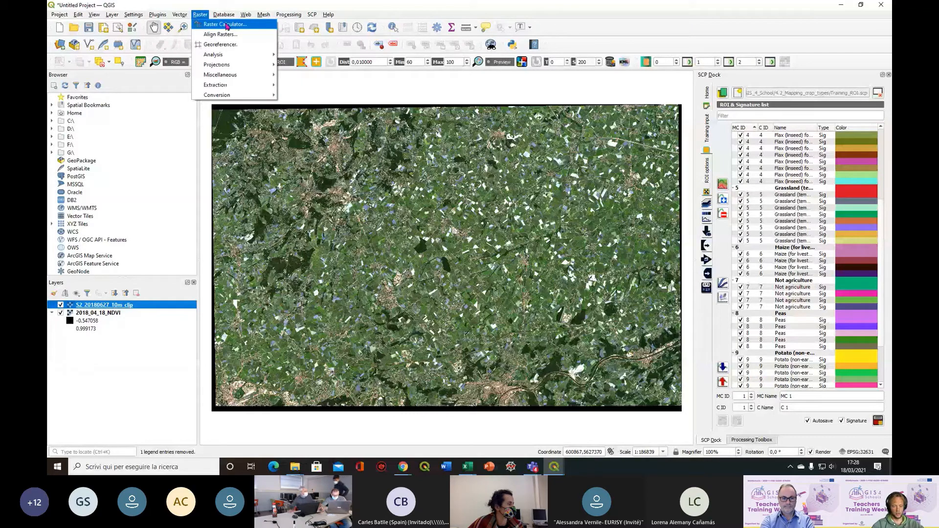
click(226, 24)
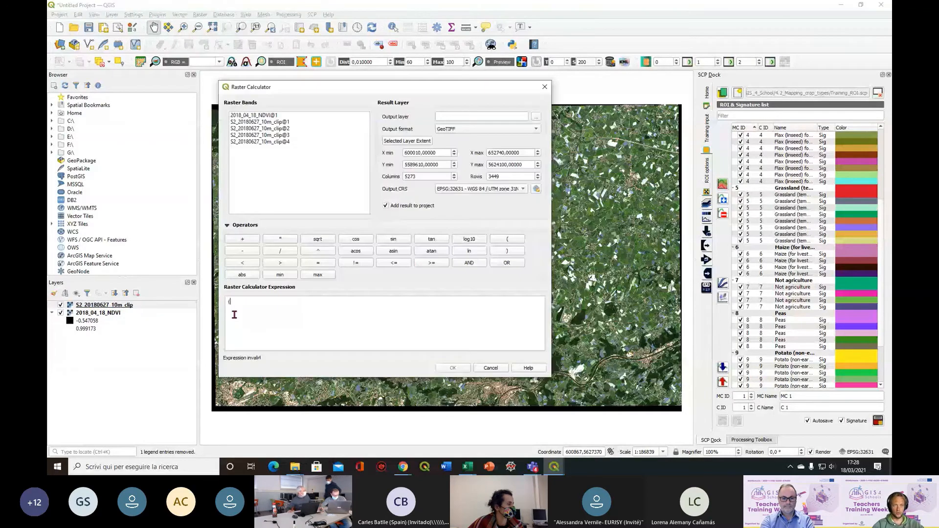
click(291, 142)
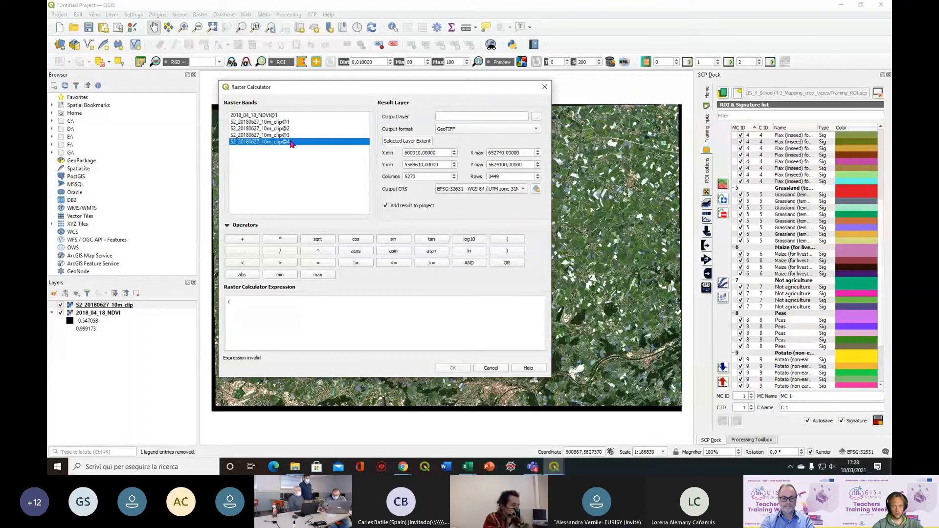
double_click(291, 142)
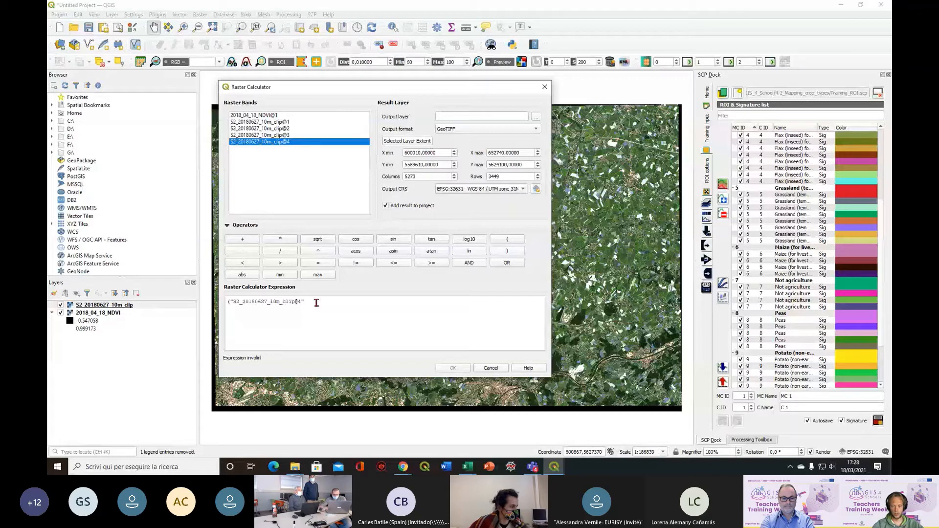
click(316, 303)
text(-)
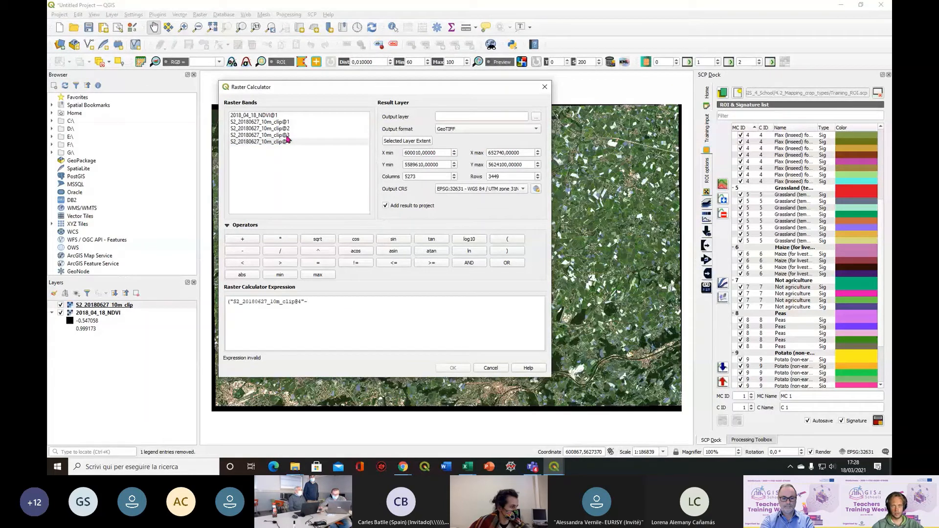
double_click(287, 136)
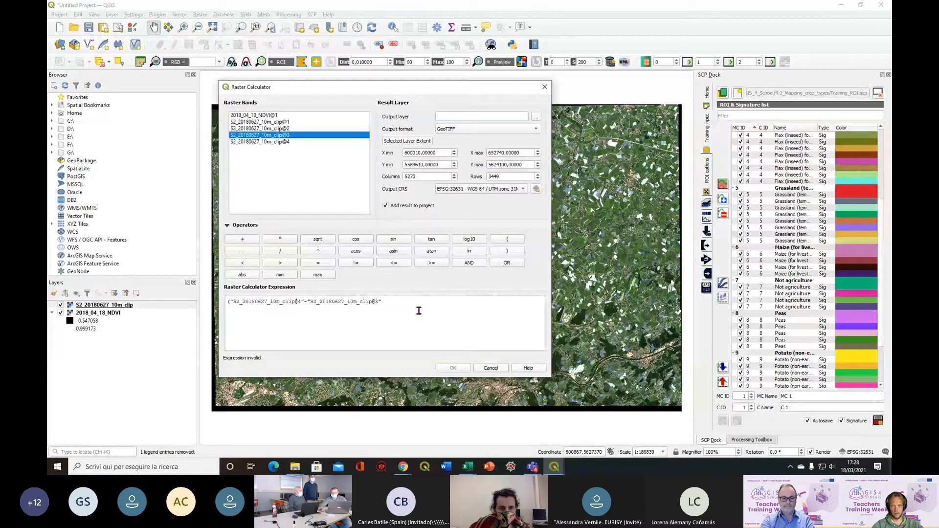
click(420, 306)
text())
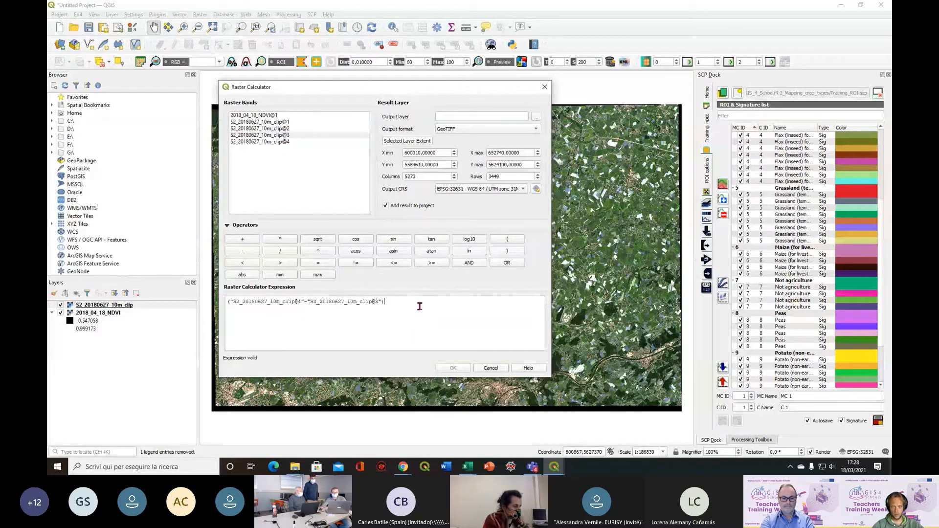
text(/)
Divide the expression by the parenthesized sum of bands 4 and 3 of S2_20180627_10m_clip
double_click(266, 142)
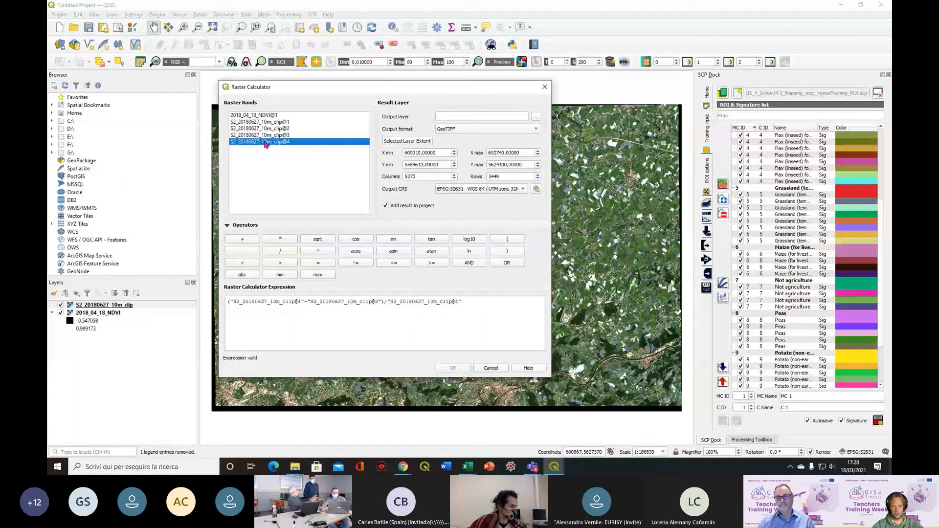
click(389, 302)
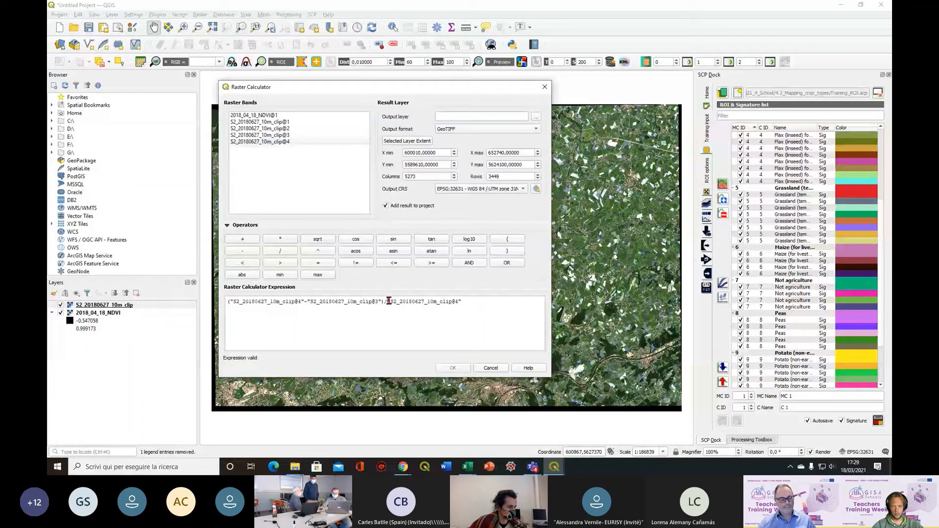
text(()
click(489, 305)
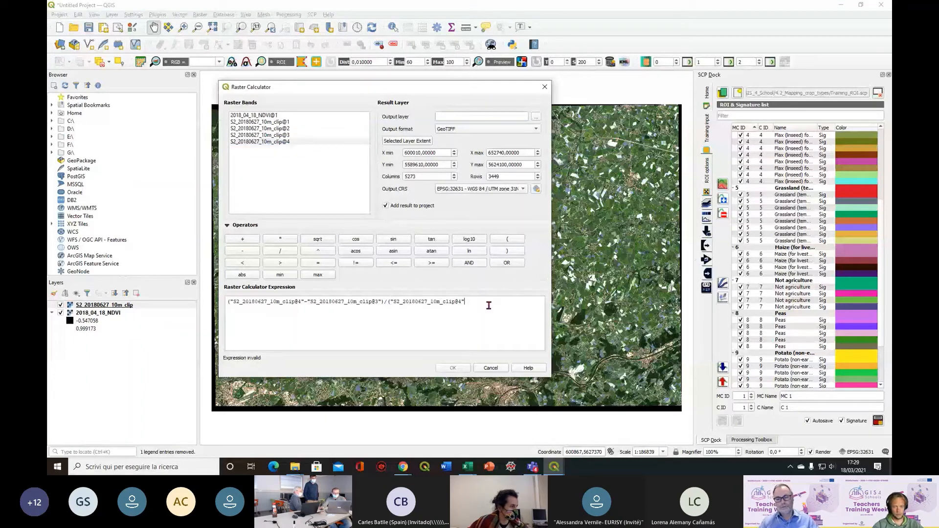
text(+)
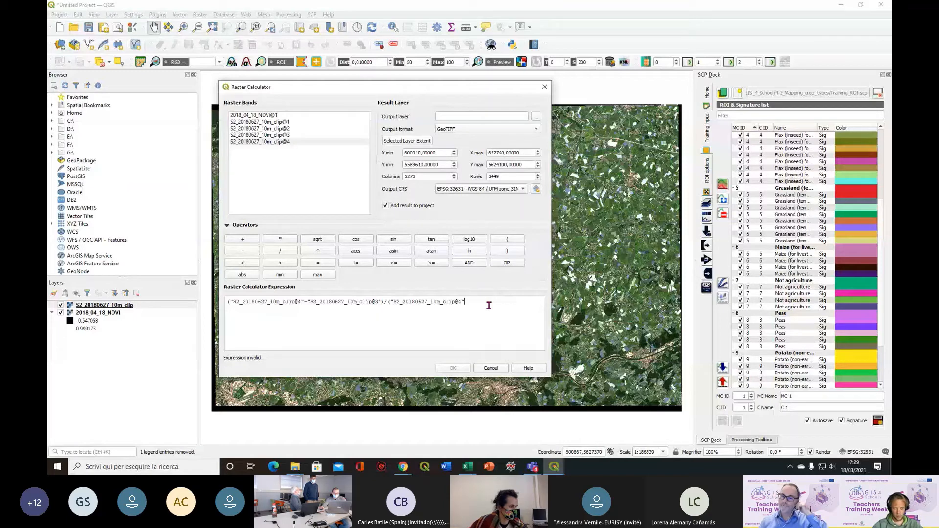
click(265, 136)
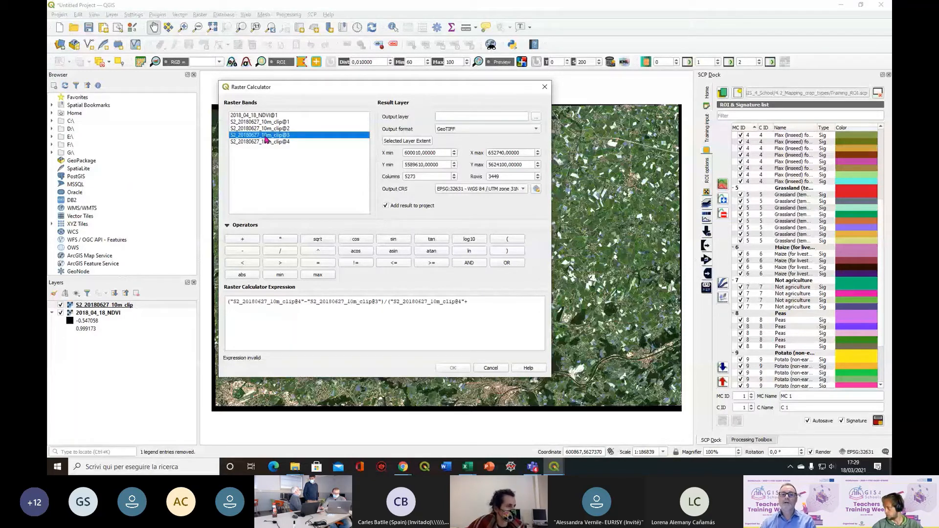
double_click(265, 136)
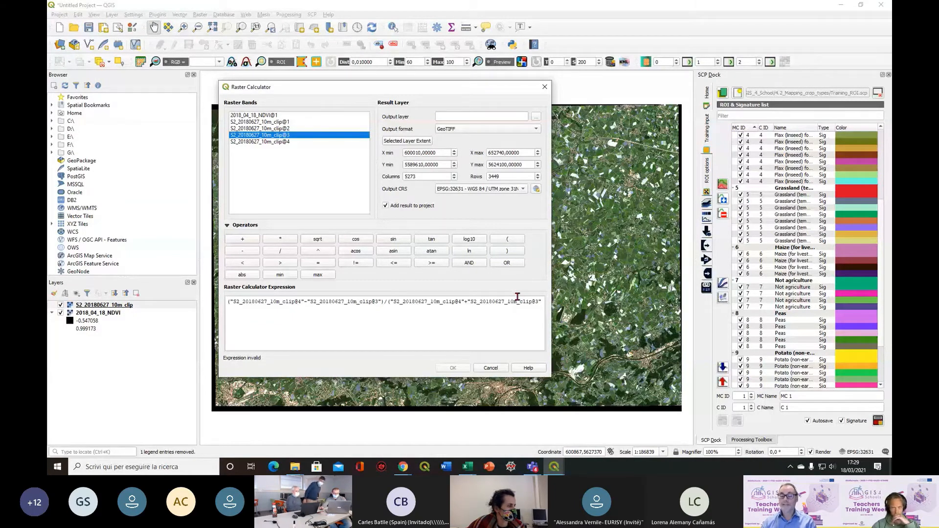
text())
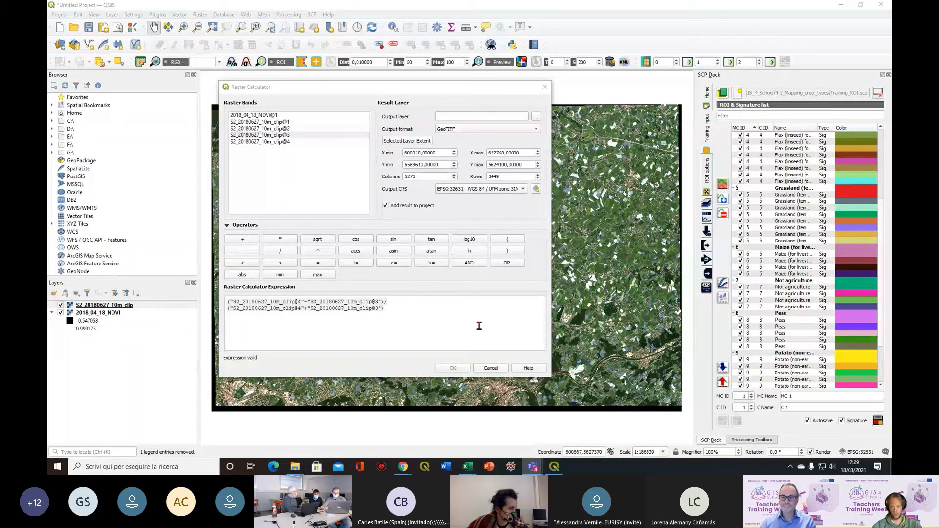
Set the output layer to 2018_06_27_NDVI in the 4.3_Monitoring_crop_vegetative_stage folder and run the raster calculation
click(537, 117)
click(329, 167)
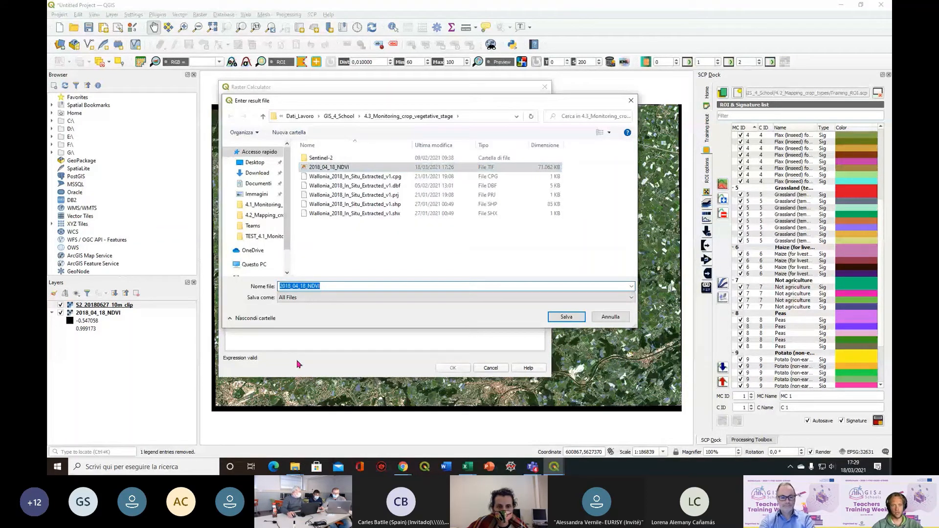
click(299, 286)
key(BackSpace)
text(6)
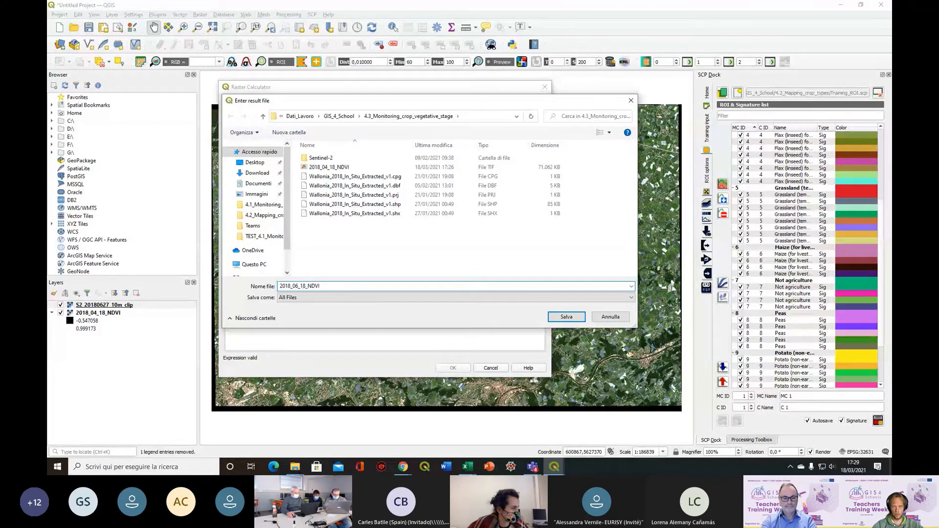
drag(305, 287, 300, 287)
text(27)
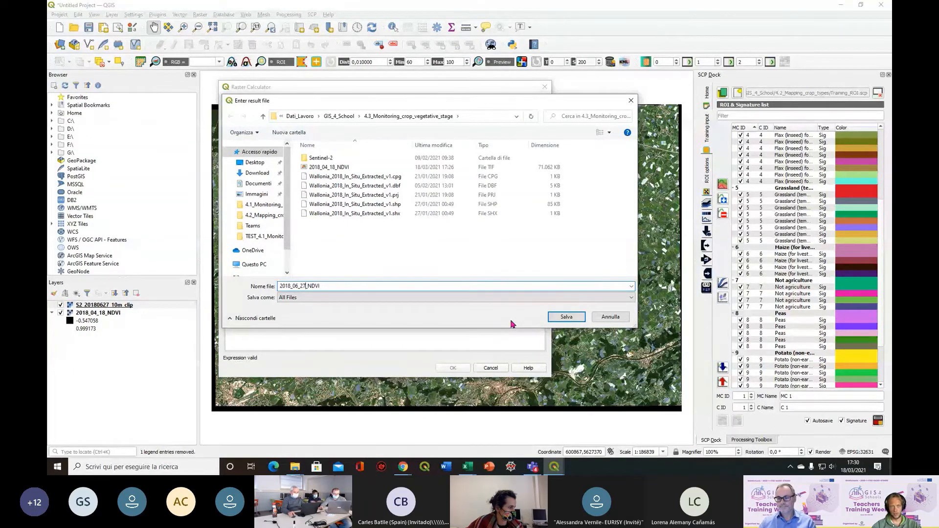
click(578, 322)
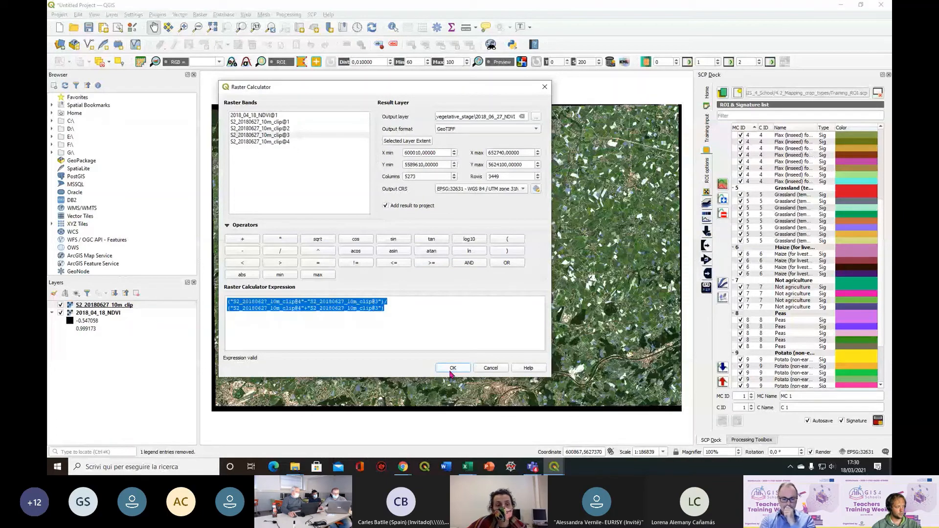
click(451, 370)
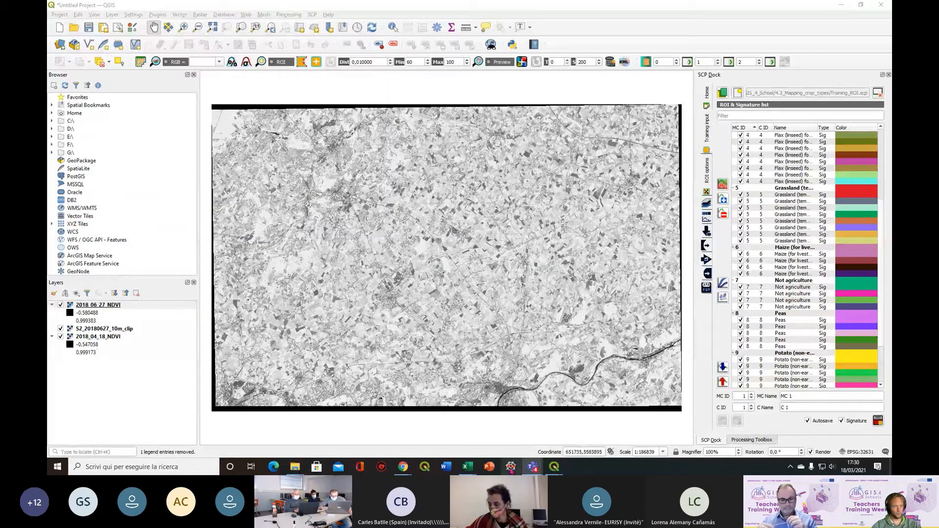
Remove the S2_20180627_10m_clip layer from the project
click(123, 332)
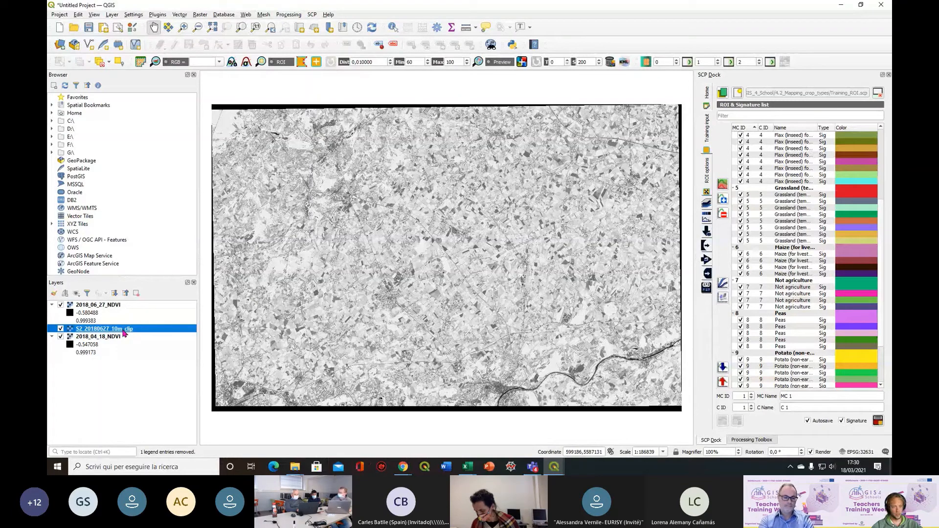
right_click(123, 333)
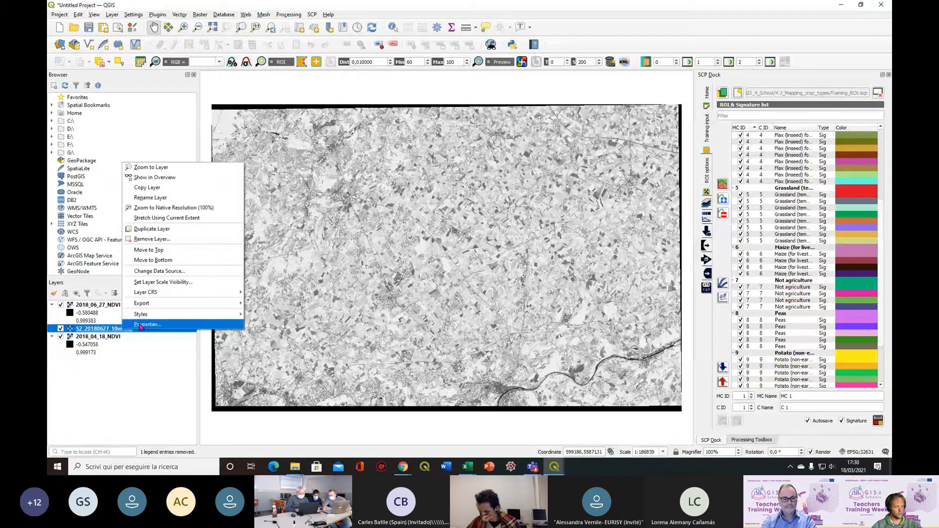
click(212, 240)
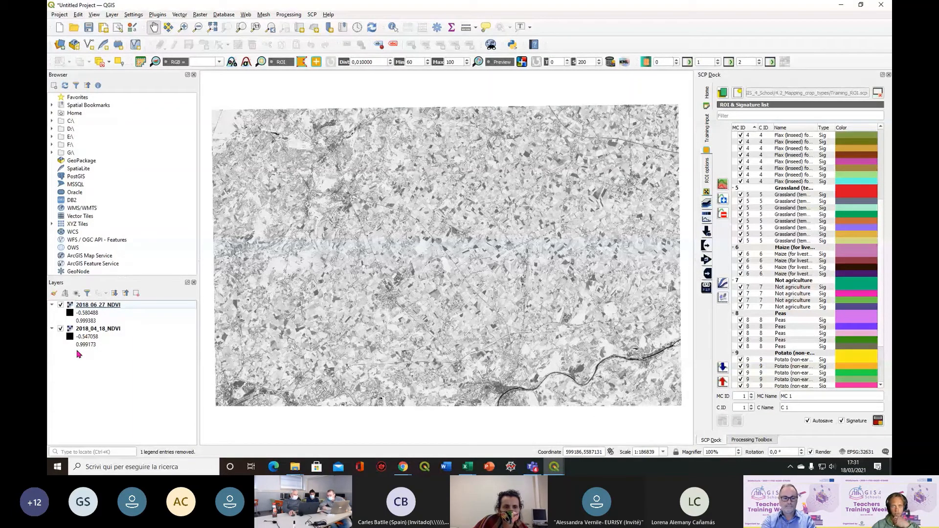
Add the vector layer Wallonia_2018_In_Situ_Extracted_v1.shp from the 4.3_Monitoring_crop_vegetative_stage folder to the project
key(ctrl+shift+r)
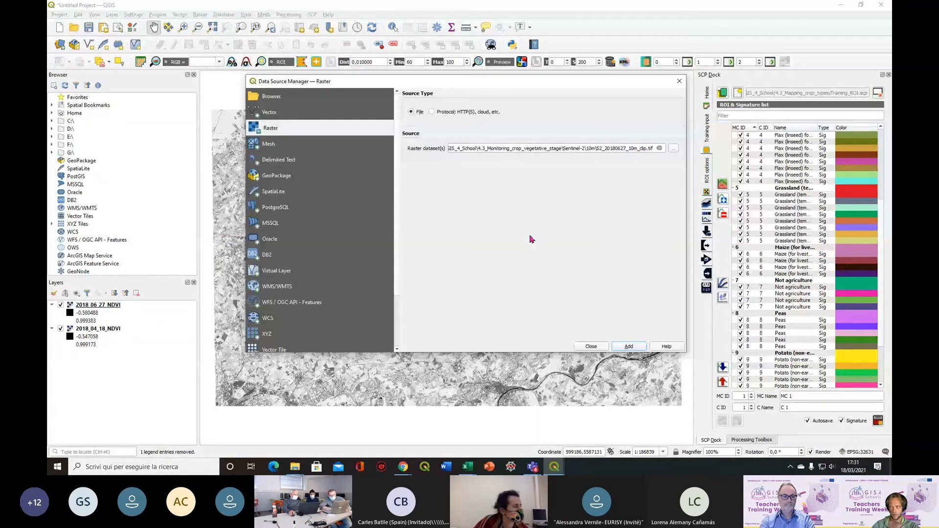
click(286, 114)
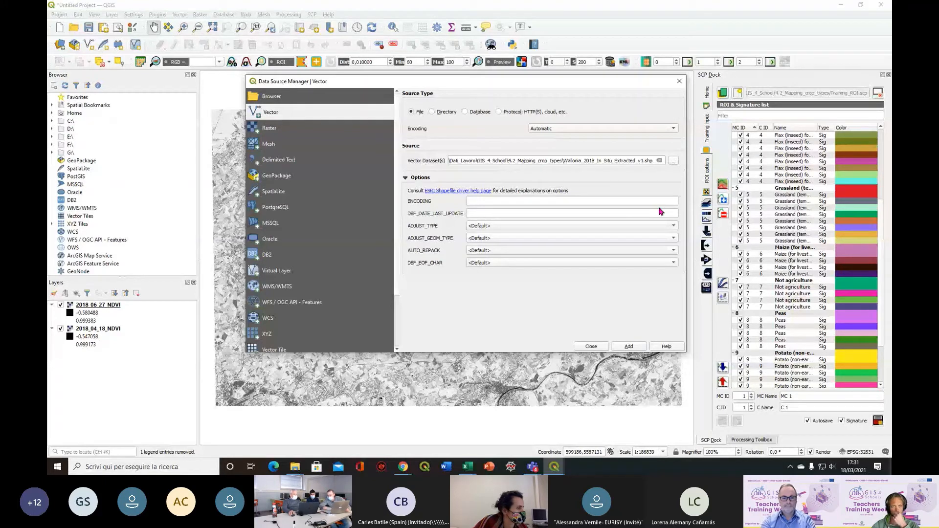
click(660, 161)
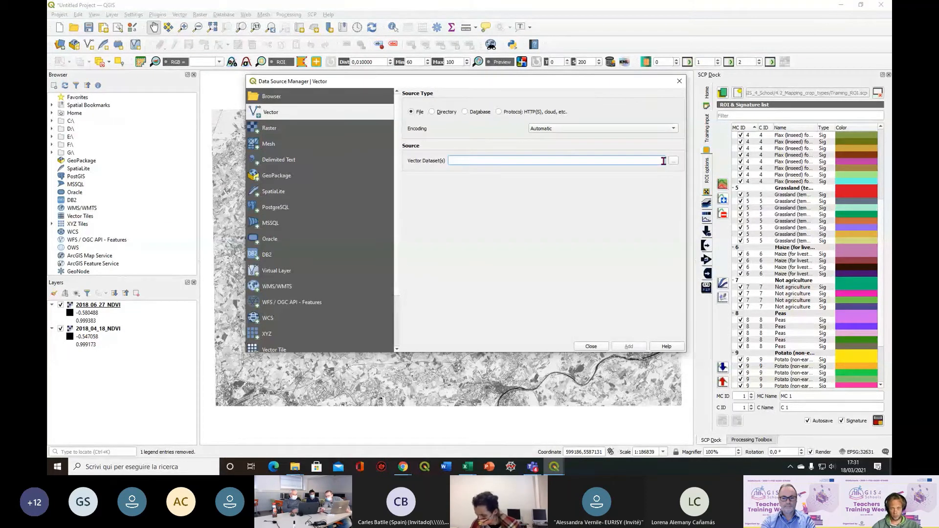
click(673, 160)
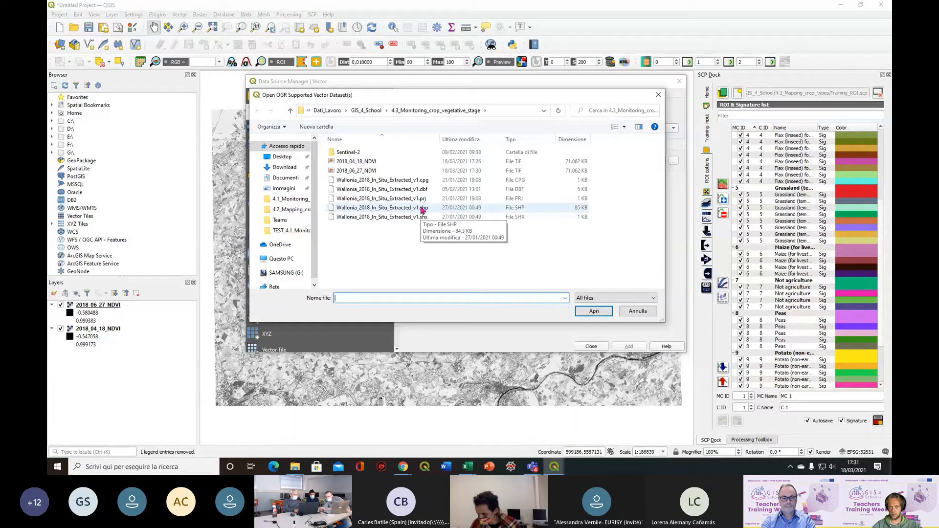
click(422, 209)
click(582, 313)
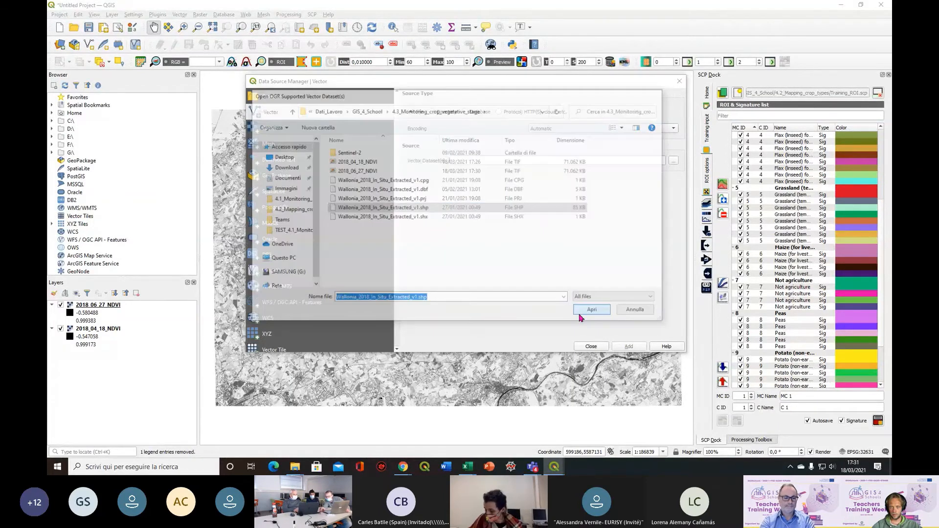
click(630, 347)
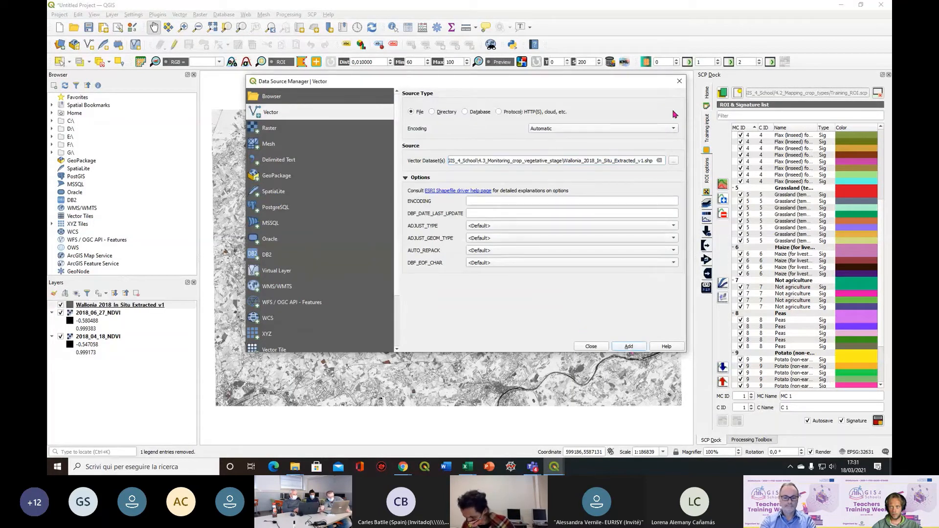
click(680, 82)
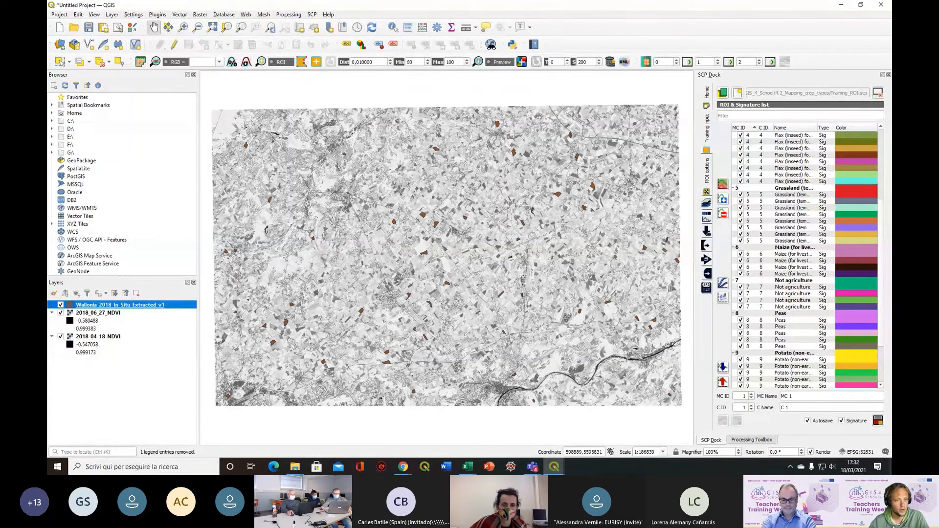
Open the attribute table of the Wallonia_2018_In_Situ_Extracted_v1 layer
right_click(141, 306)
click(176, 216)
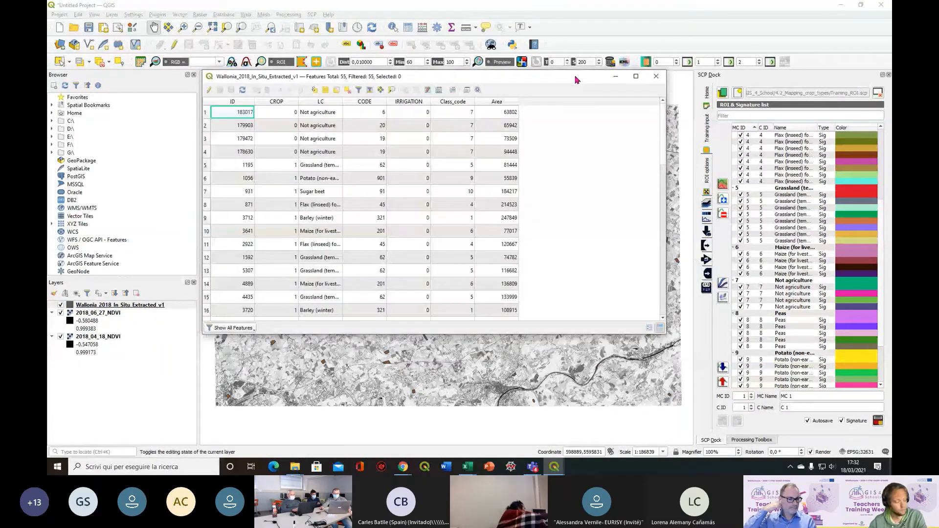
drag(576, 79, 576, 85)
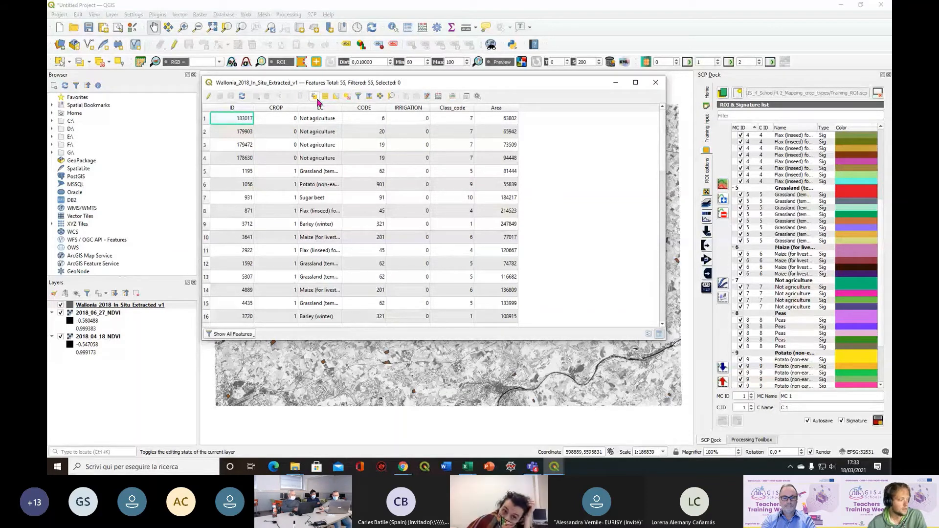
Start a Select by Expression query with the condition "LC" = 'Barley (winter)', taking the crop from the field's unique values
click(315, 97)
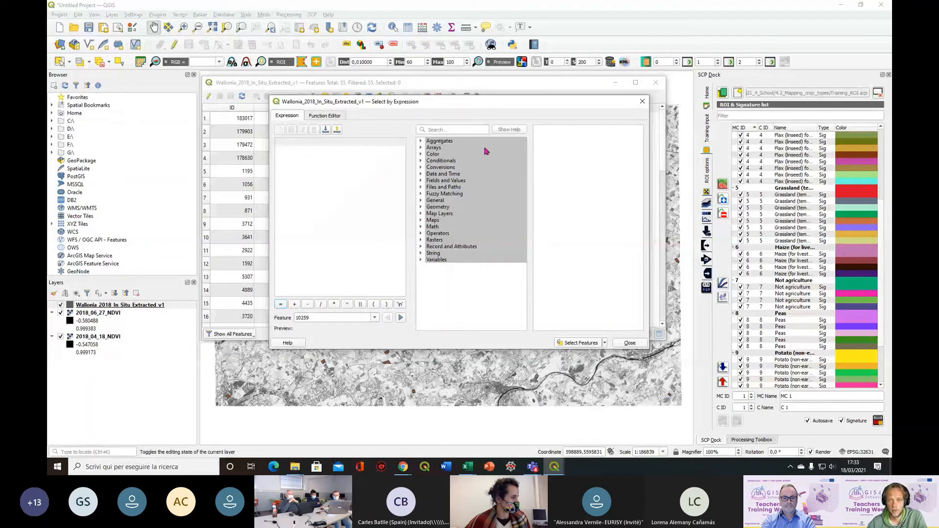
click(433, 182)
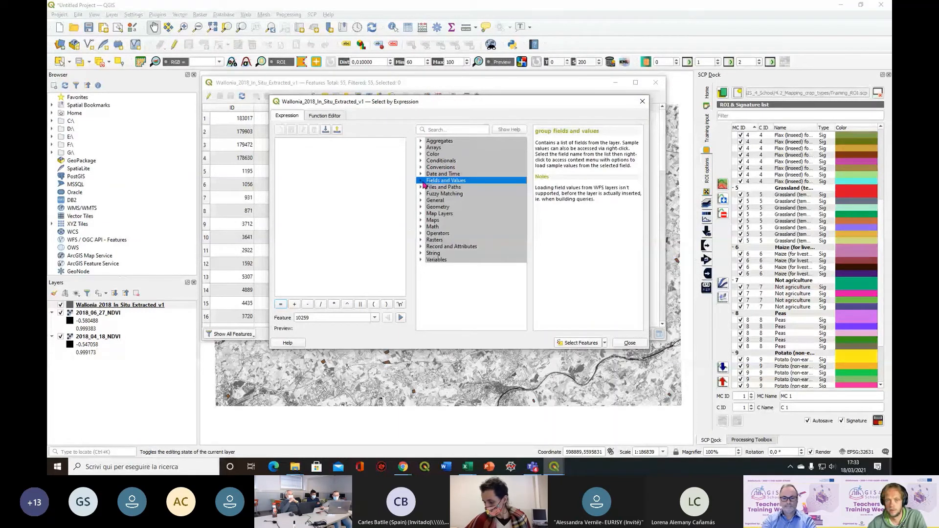
click(422, 182)
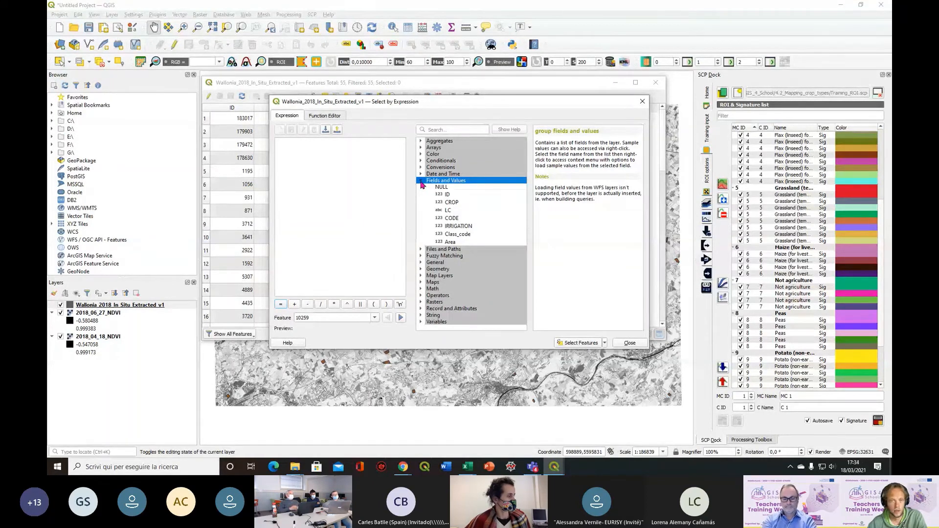
double_click(468, 212)
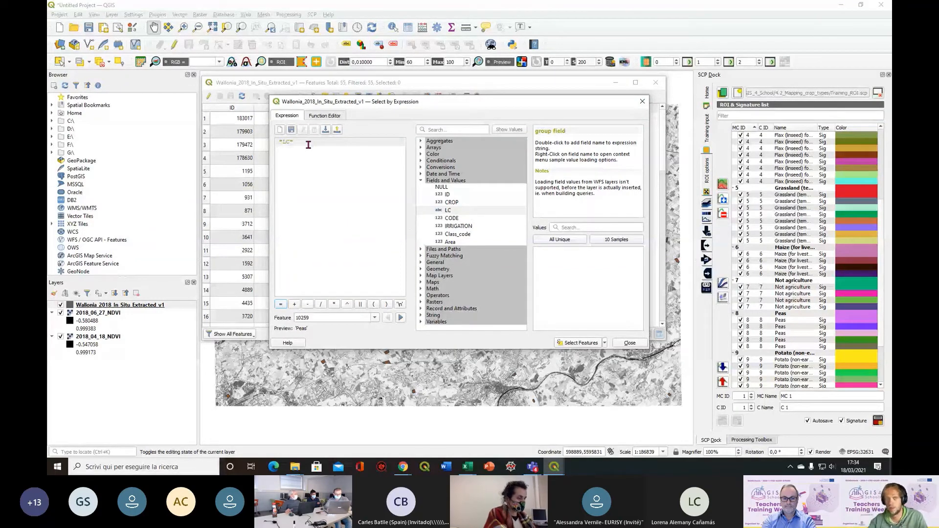
text(=)
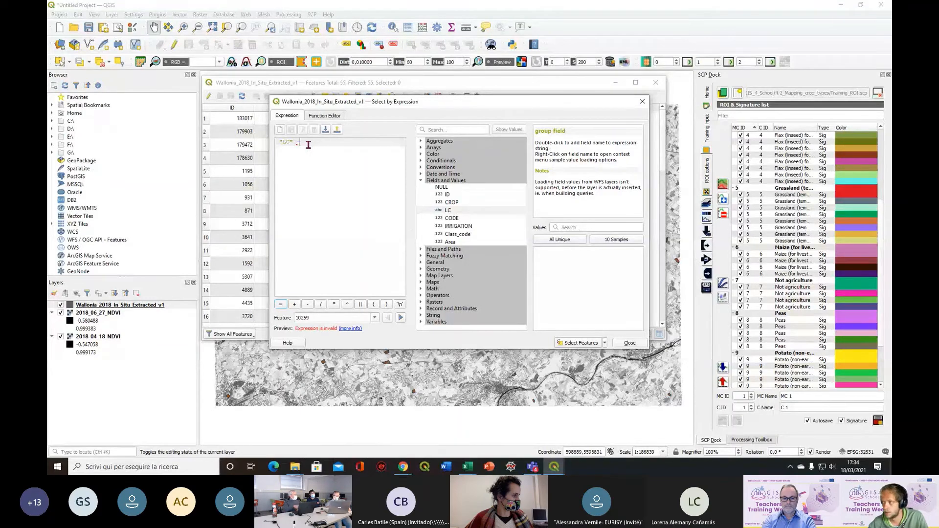
click(574, 241)
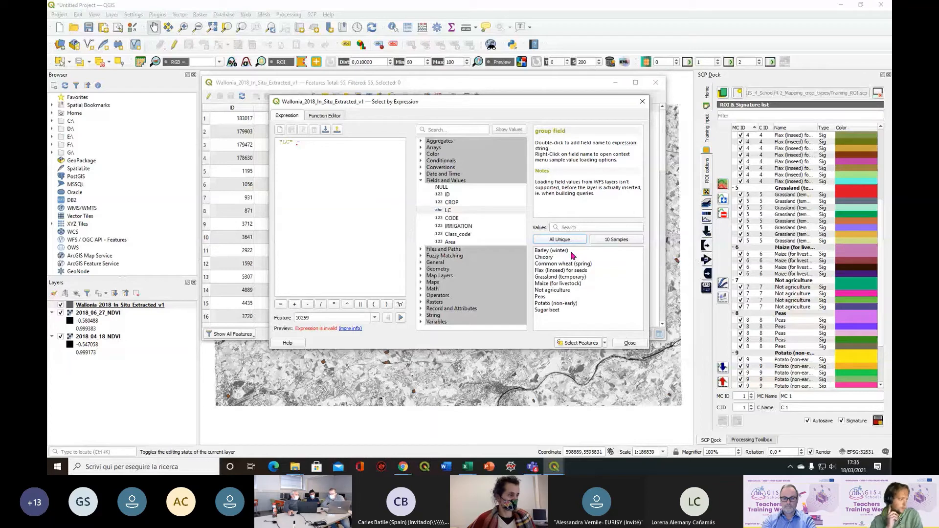
double_click(572, 252)
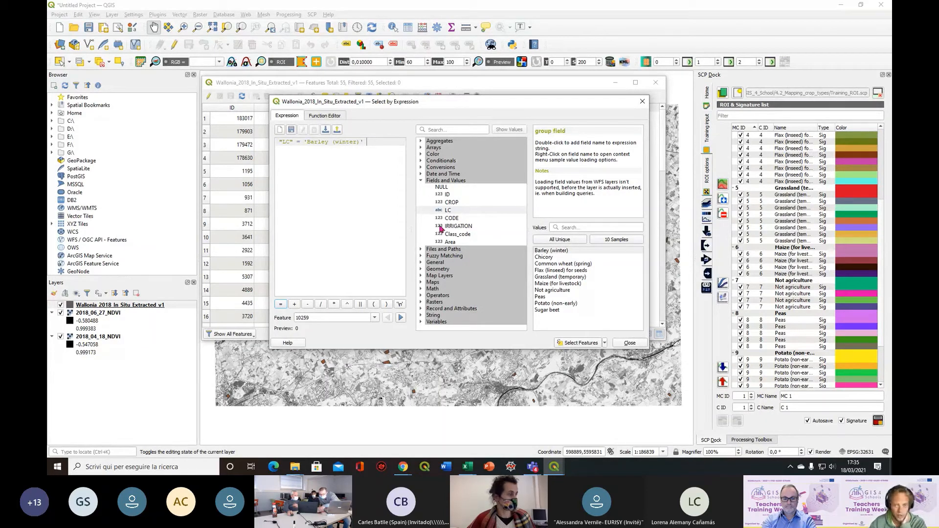
Extend the selection expression with OR "LC" = 'Potato (non-early)'
click(421, 296)
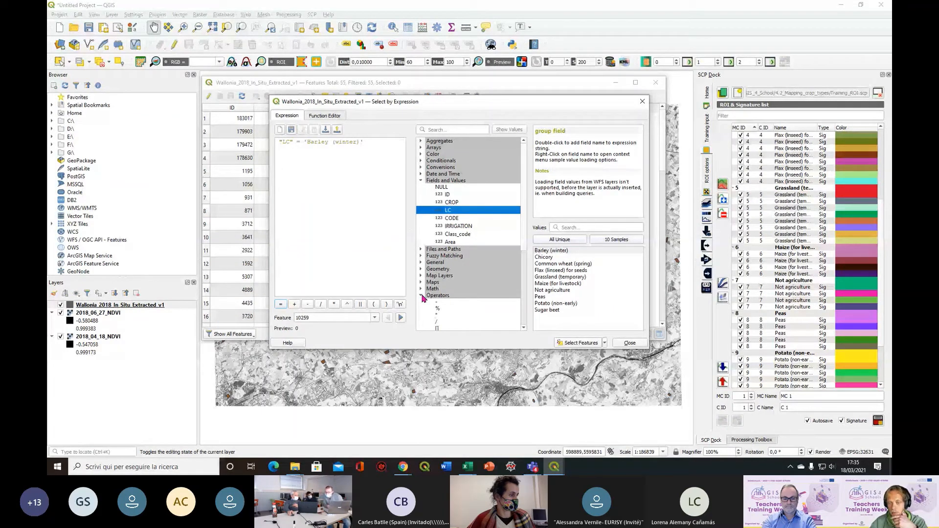
scroll(423, 299, down, 7)
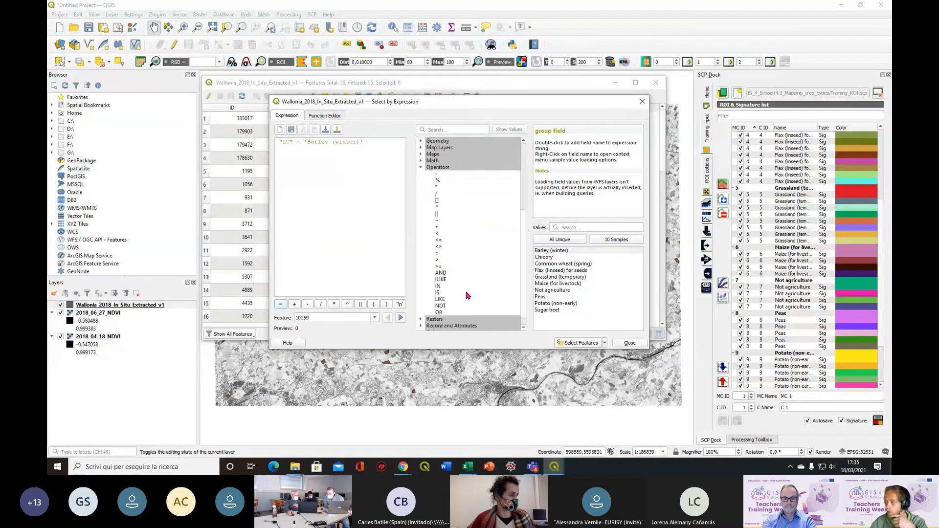
double_click(440, 312)
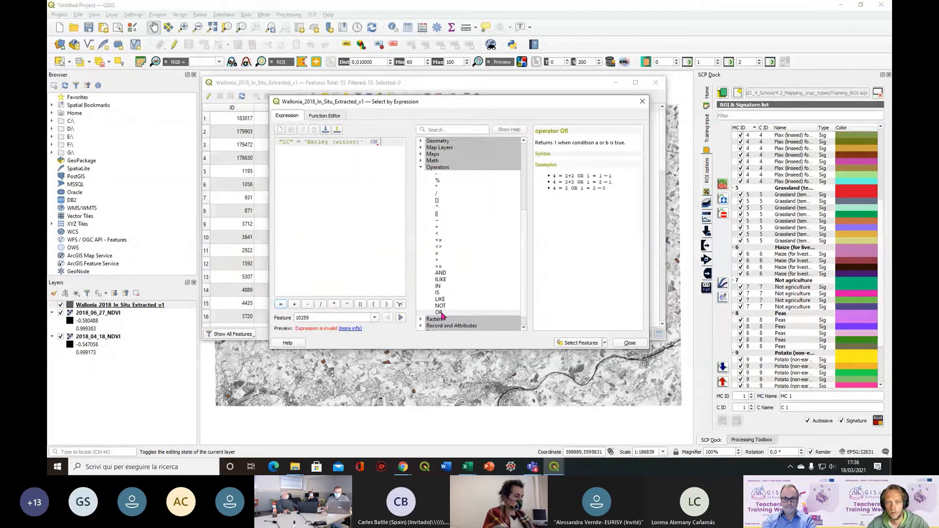
click(441, 314)
click(420, 167)
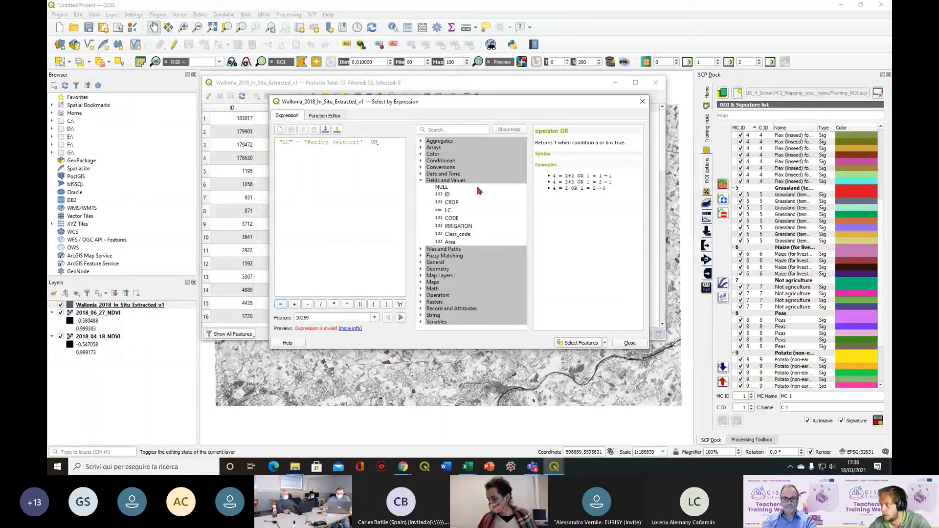
double_click(455, 211)
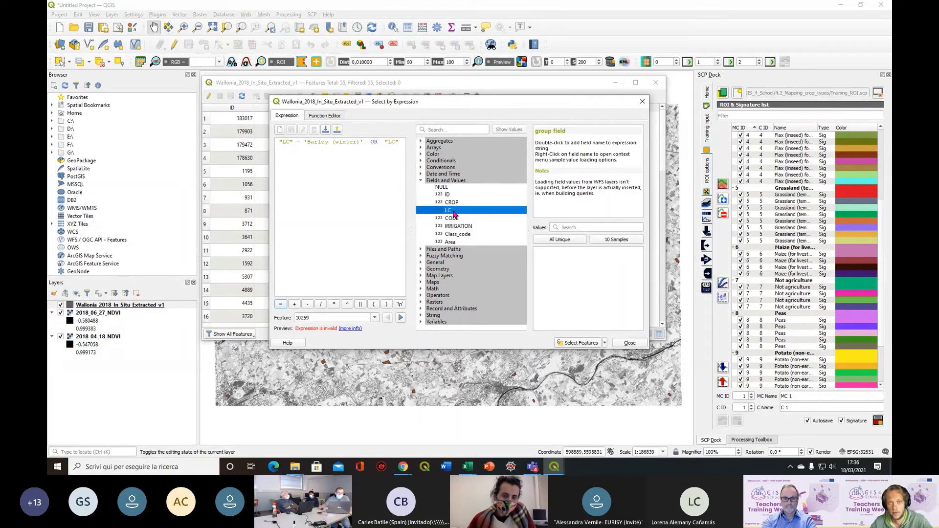
click(398, 203)
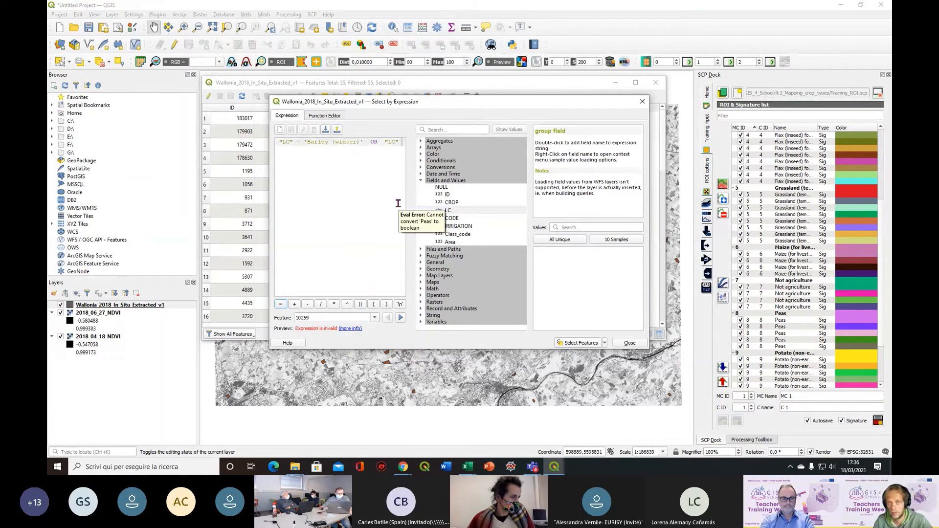
text(=)
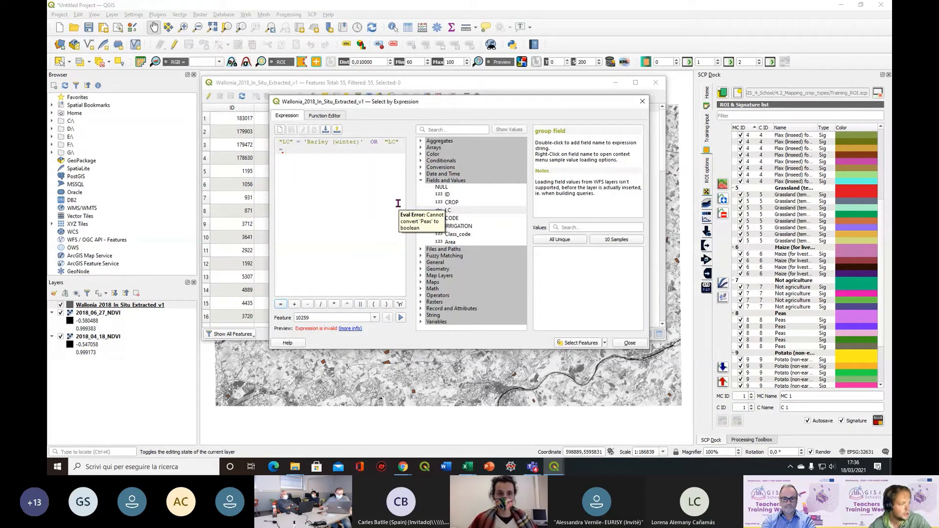
click(576, 244)
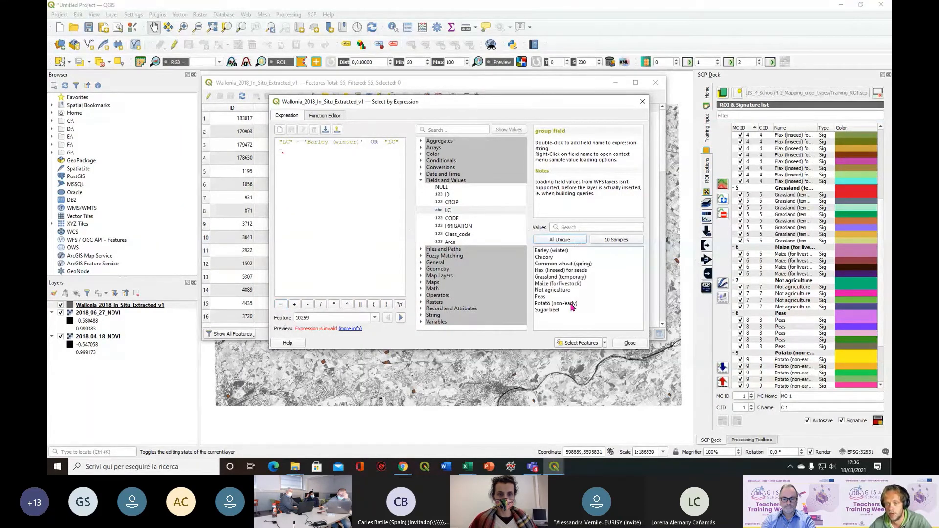
double_click(572, 305)
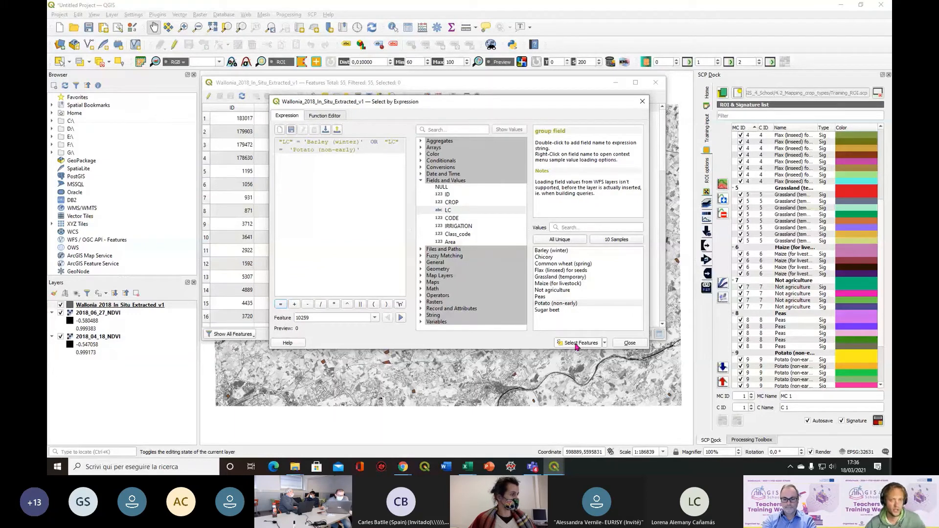
Select the features matching the barley or potato expression and check the selected rows in the attribute table
drag(376, 151, 267, 149)
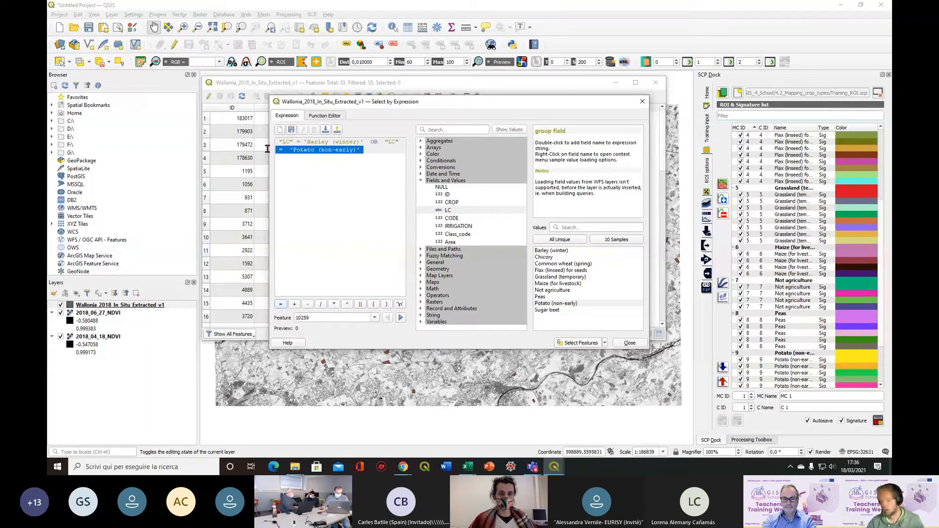
drag(268, 149, 263, 143)
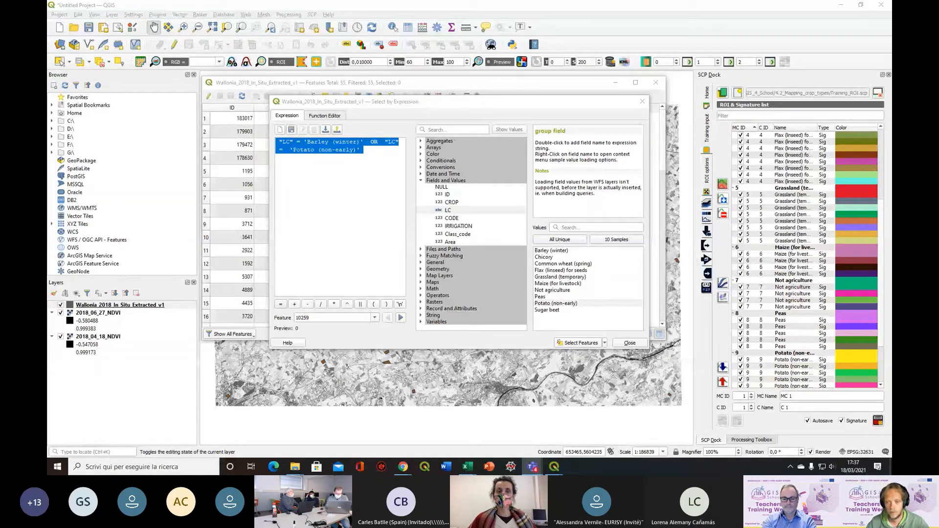
click(596, 344)
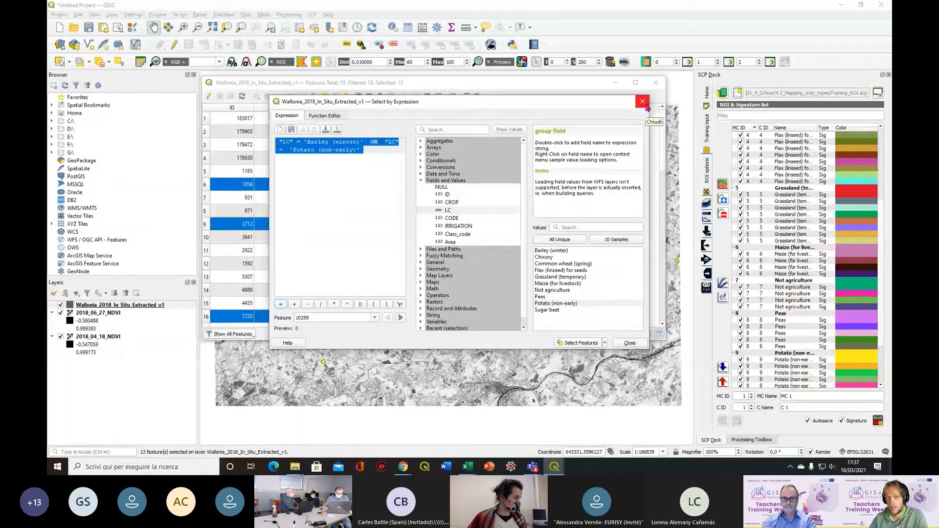
click(643, 102)
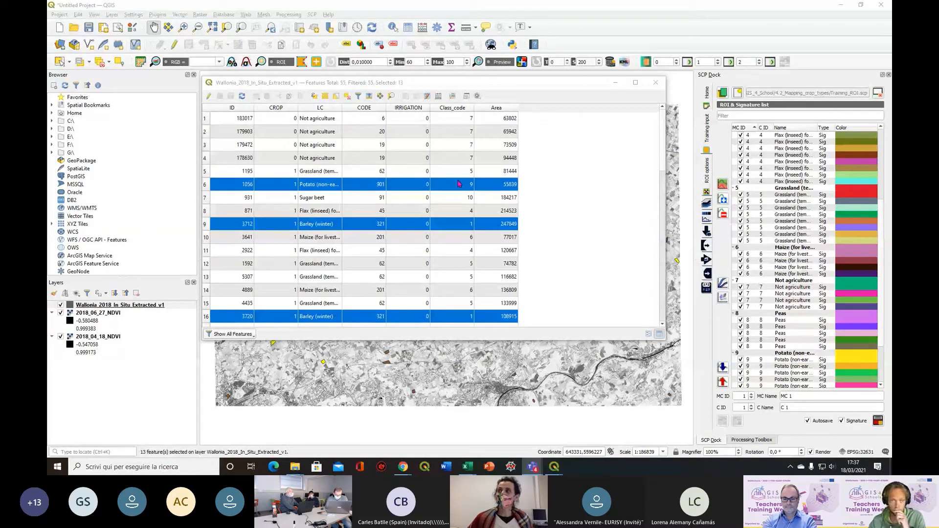
scroll(577, 198, down, 3)
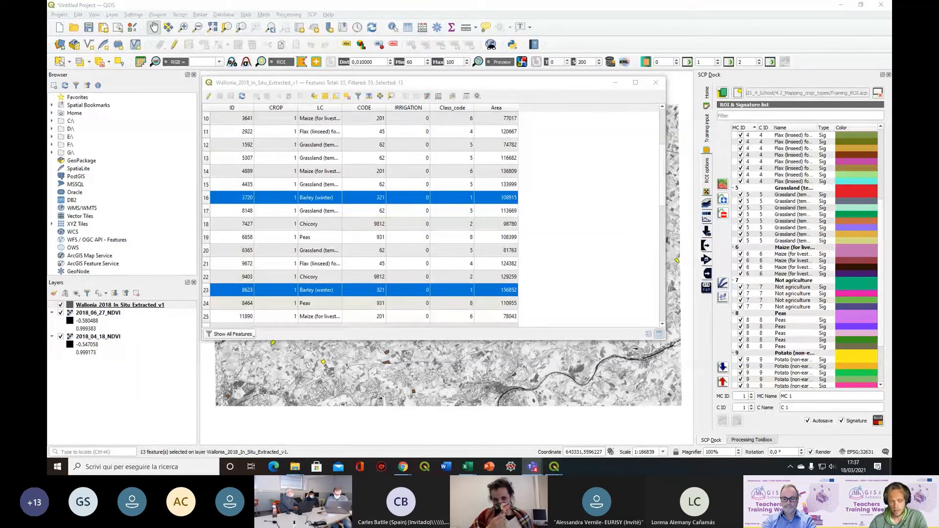
Start exporting only the selected features of the Wallonia_2018_In_Situ_Extracted_v1 layer in ESRI Shapefile format
right_click(109, 307)
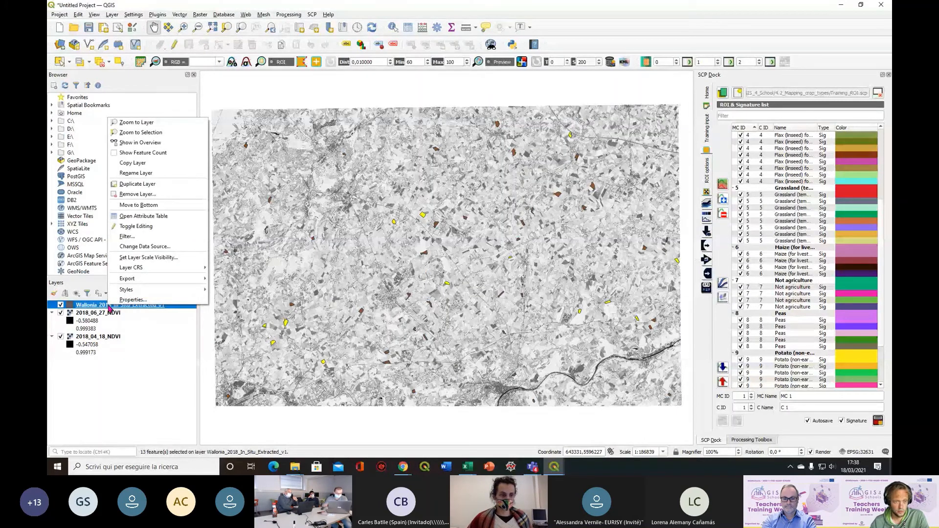
mouse_move(191, 279)
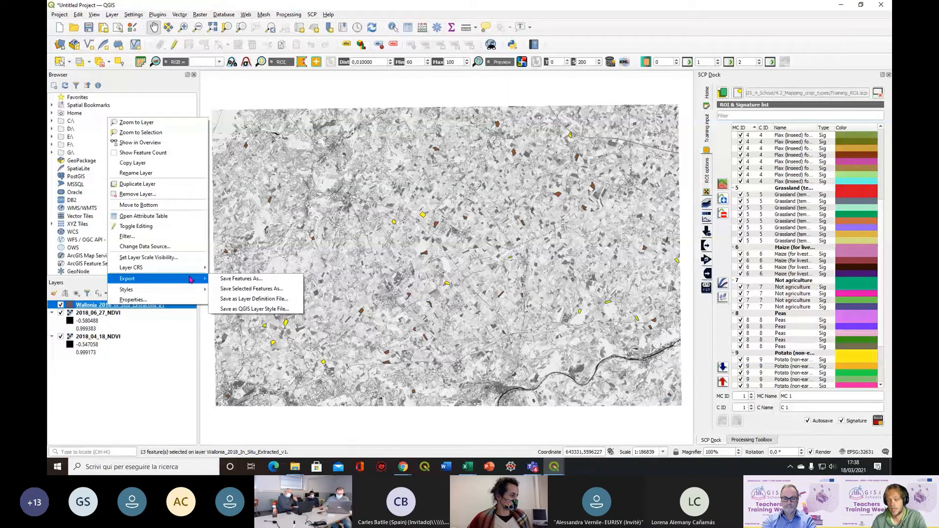
click(293, 290)
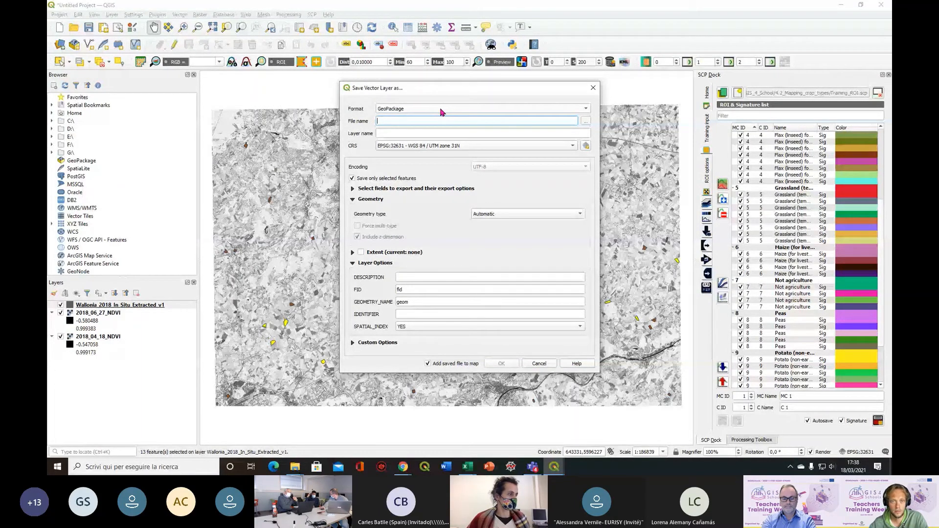
scroll(441, 112, down, 1)
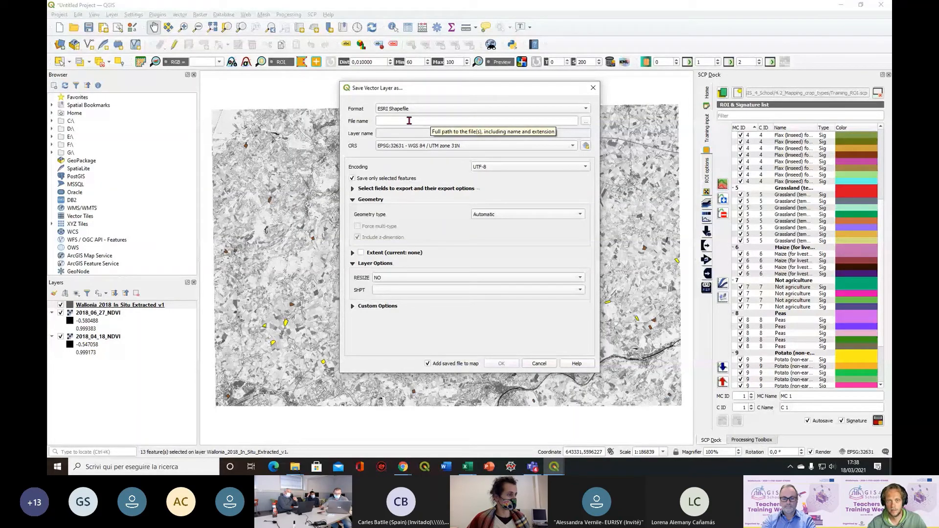
Export the selected parcels as Barley_Potato in the 4.3_Monitoring_crop_vegetative_stage folder, adding the saved file to the map
click(586, 121)
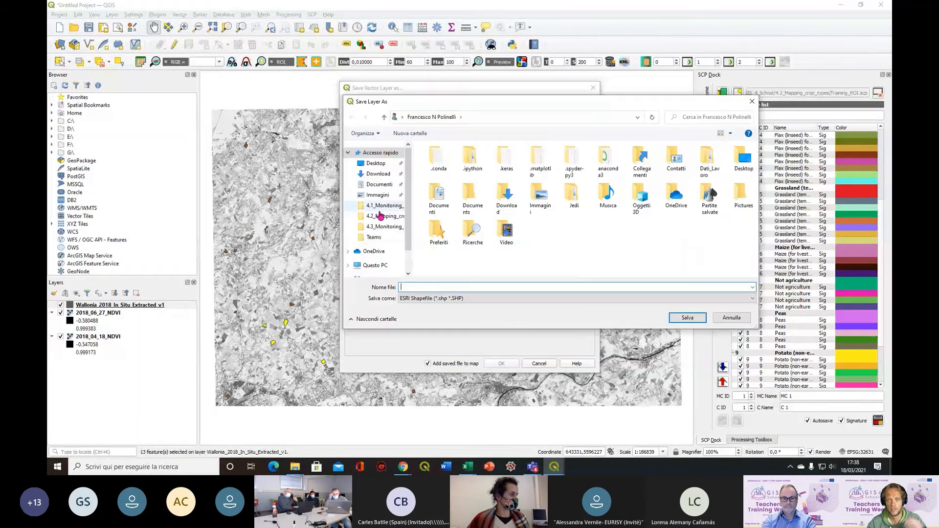
click(385, 226)
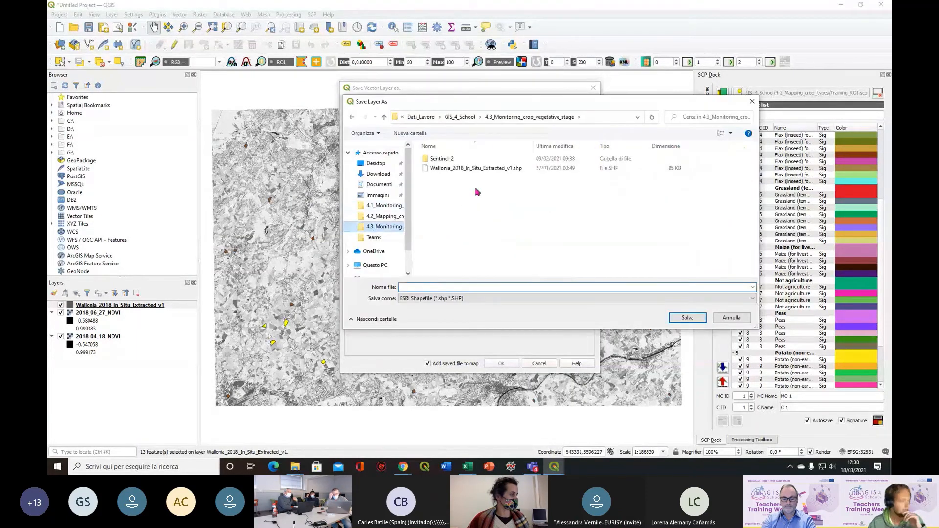
click(437, 286)
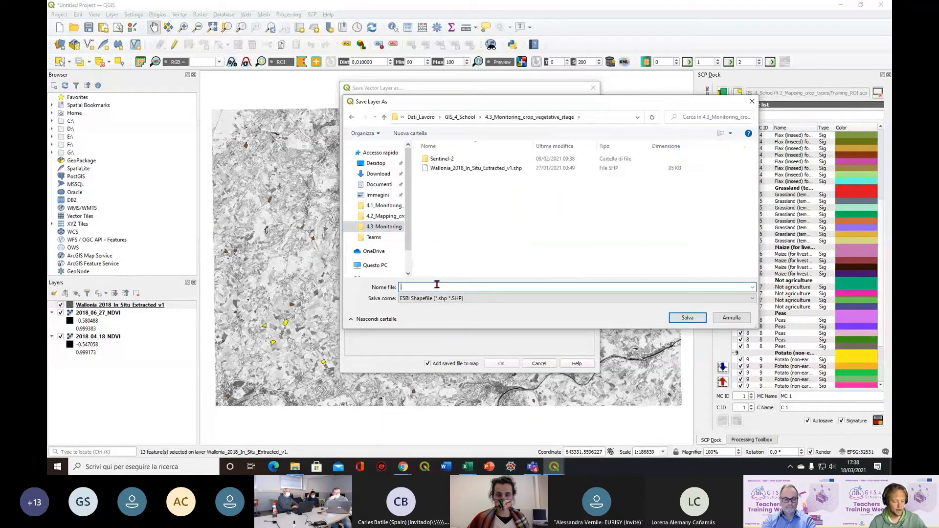
text(Barley_)
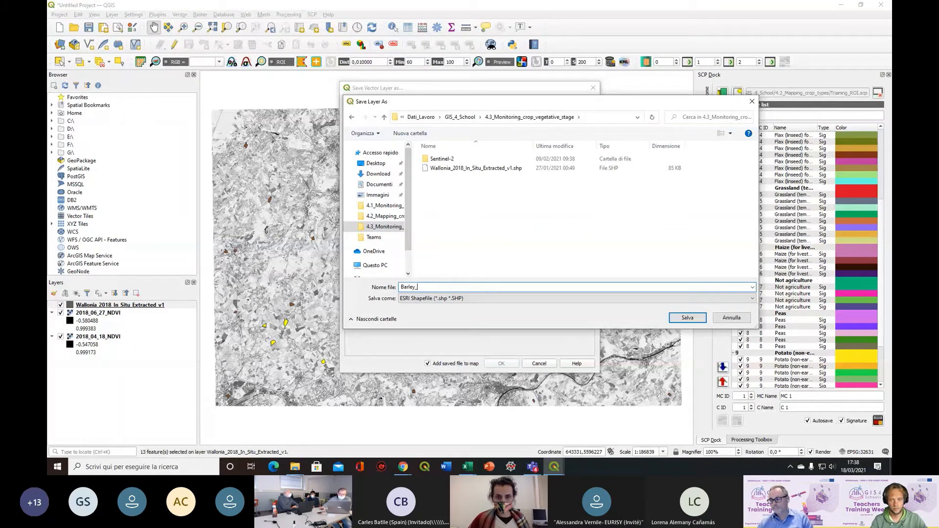
text(Potato)
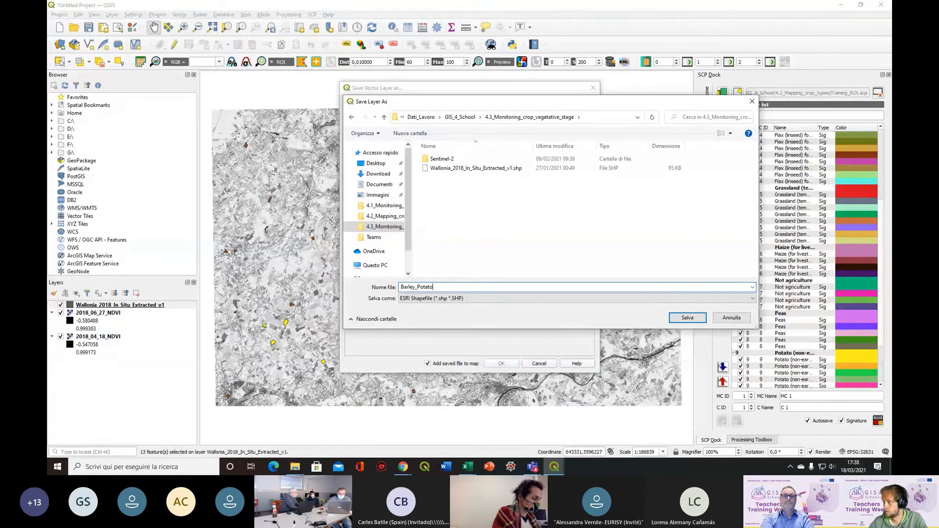
click(688, 319)
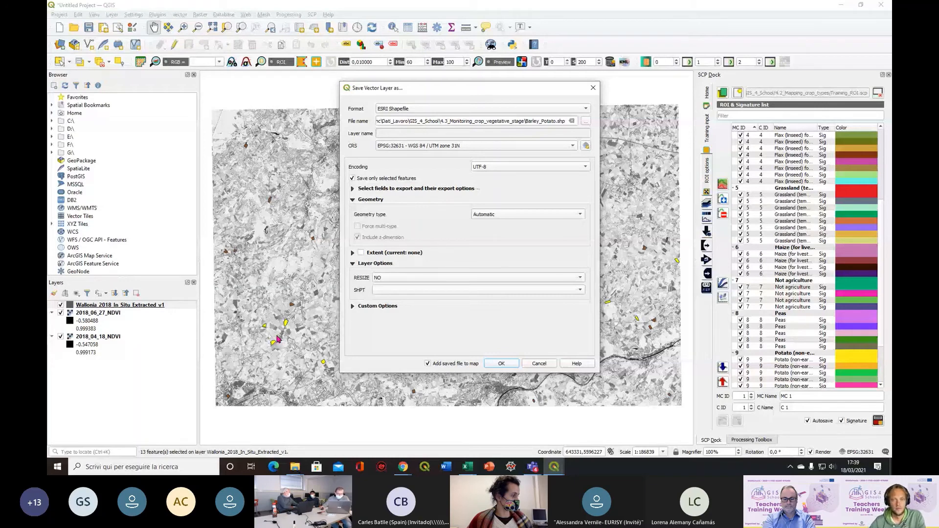
click(512, 367)
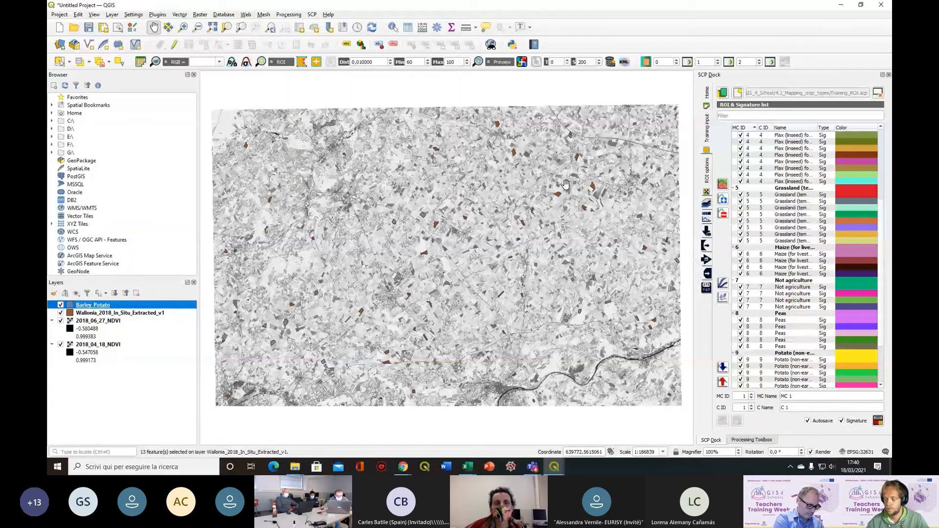
Search the processing algorithms for "zonal statistics" and open the Zonal statistics tool
click(752, 440)
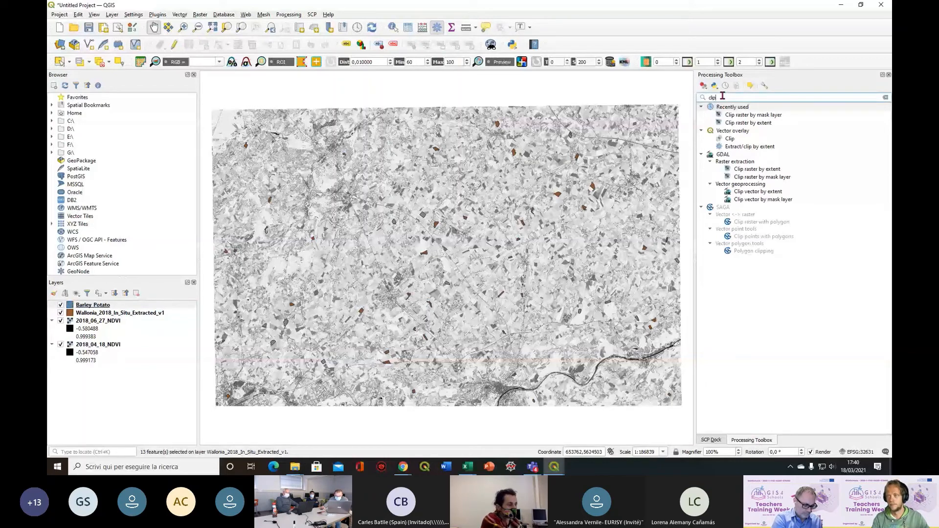
double_click(740, 98)
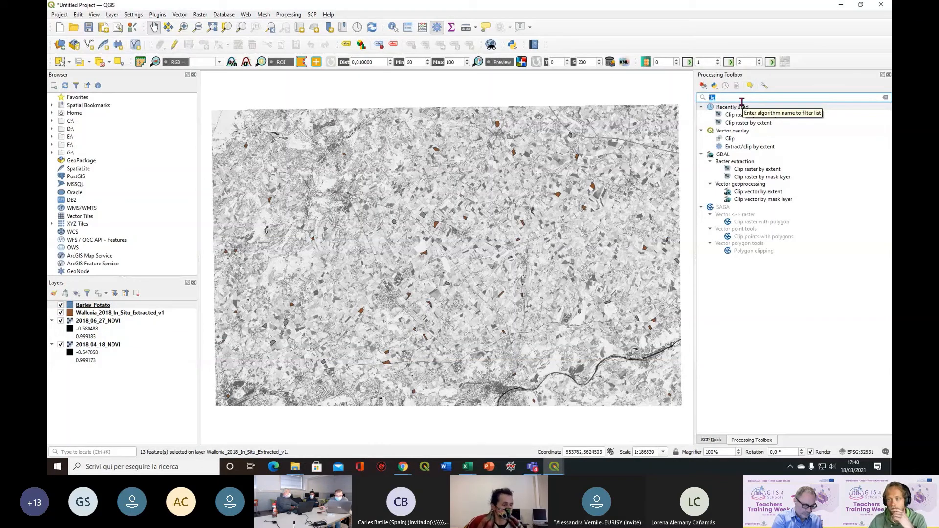
text(zonal statistics)
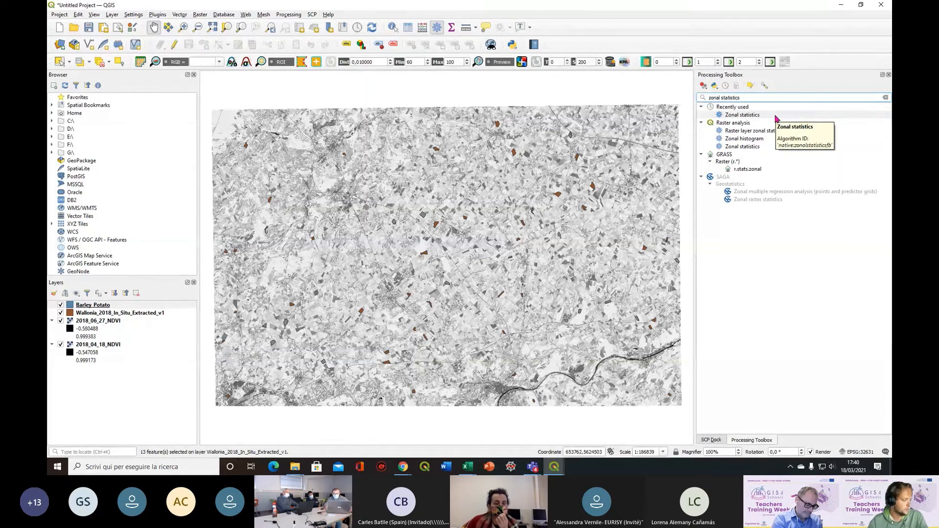
double_click(776, 115)
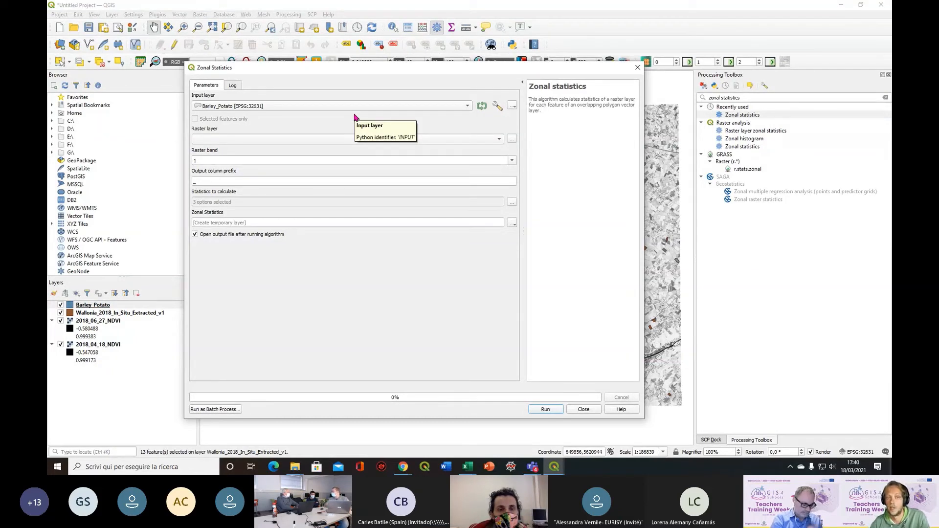
Configure the zonal statistics with raster layer 2018_04_18_NDVI, output column prefix 18_04_ and Mean as the only statistic
click(285, 140)
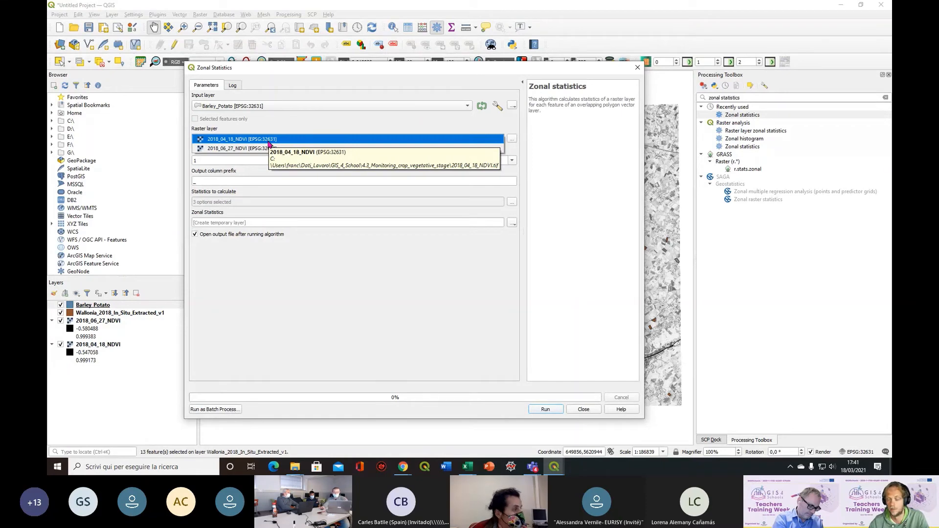
click(268, 141)
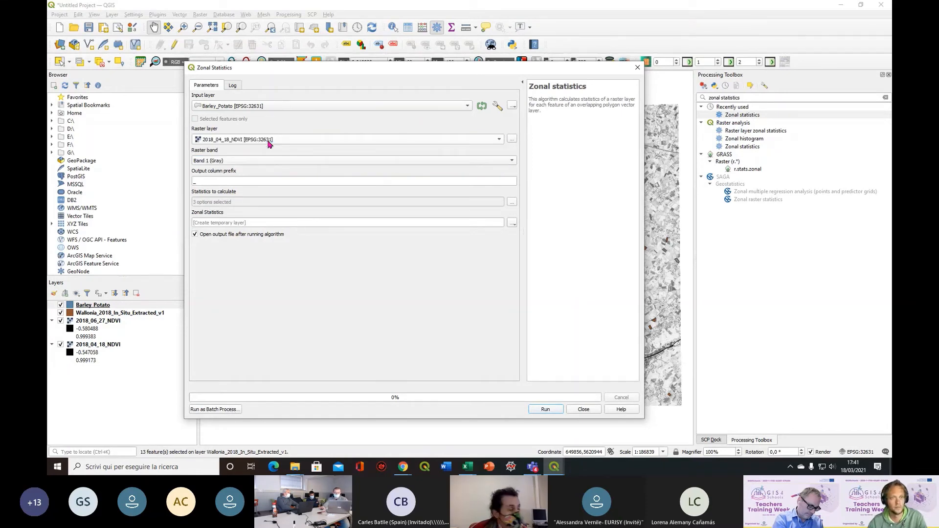
click(194, 180)
text(L)
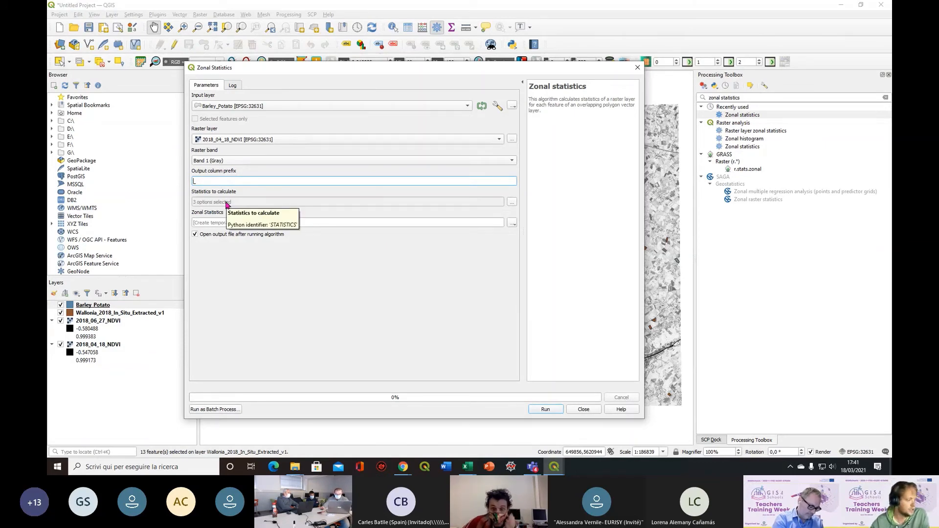
text(8_04_)
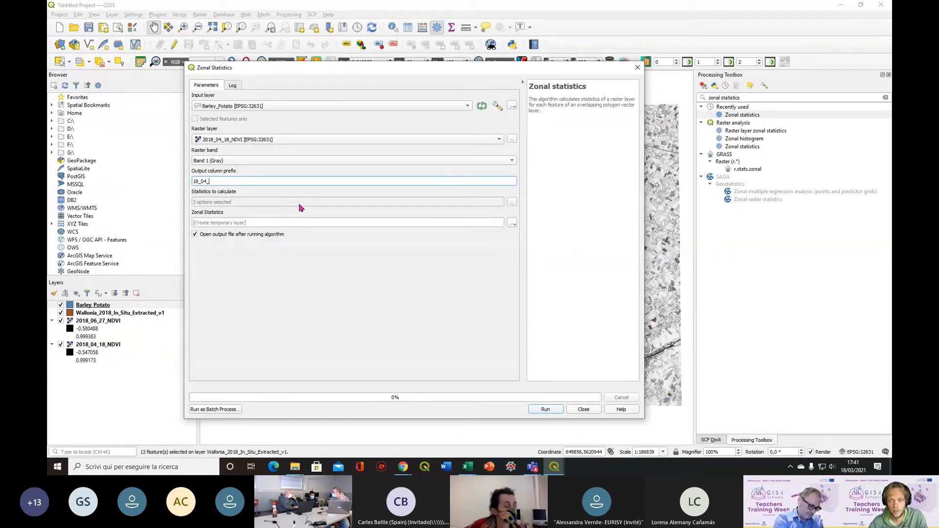
click(512, 202)
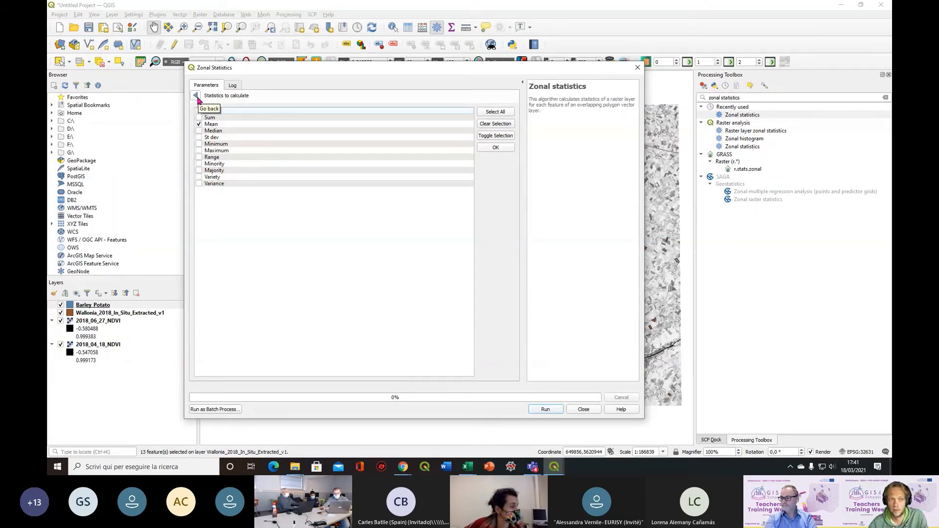
click(196, 96)
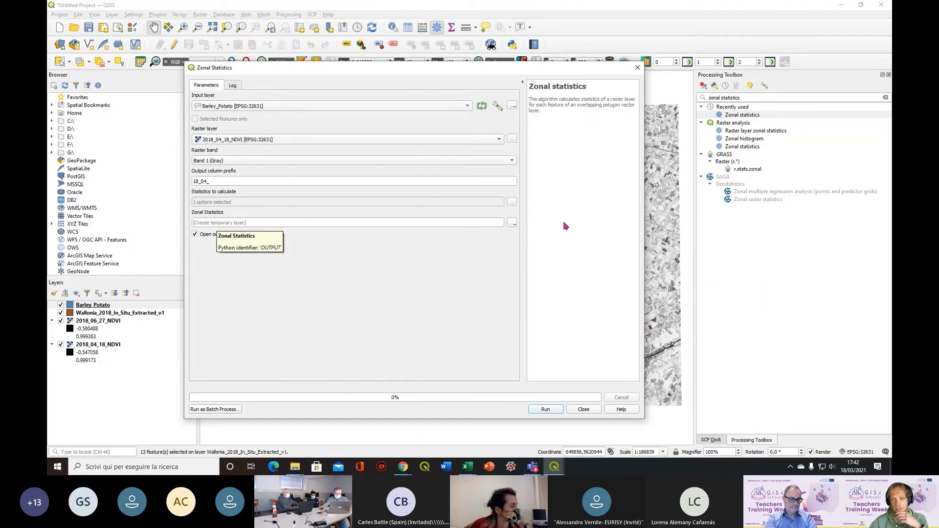
Set the output to the GeoPackage file Zonal_statistics_18_04 in the 4.3_Monitoring_crop_vegetative_stage folder and run the zonal statistics
click(512, 222)
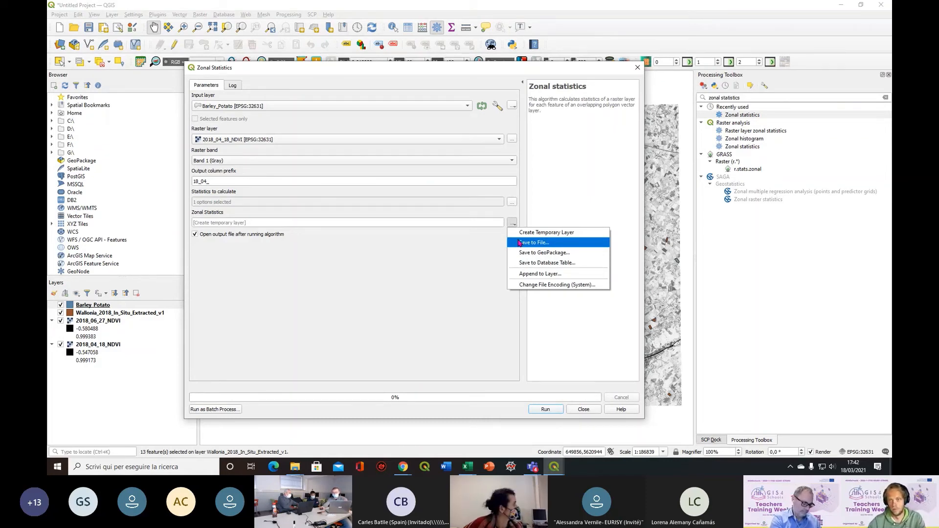
click(520, 243)
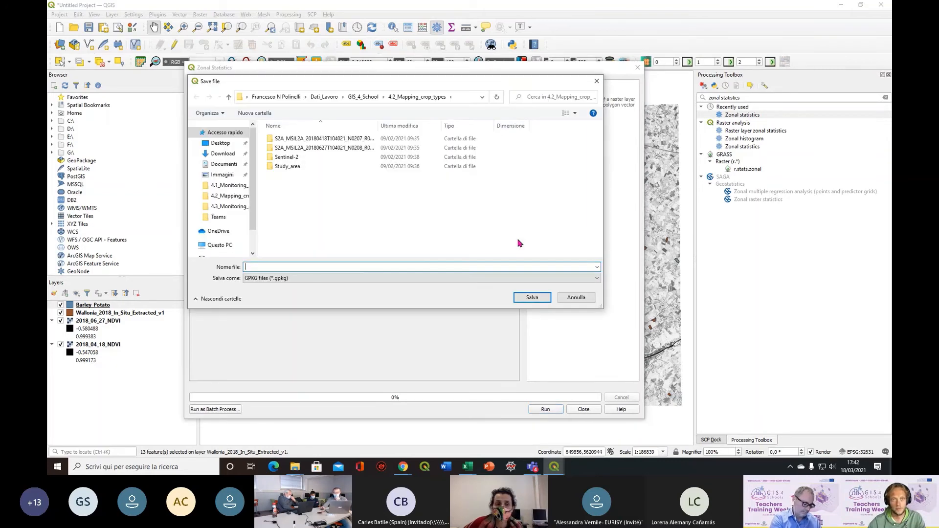
click(363, 97)
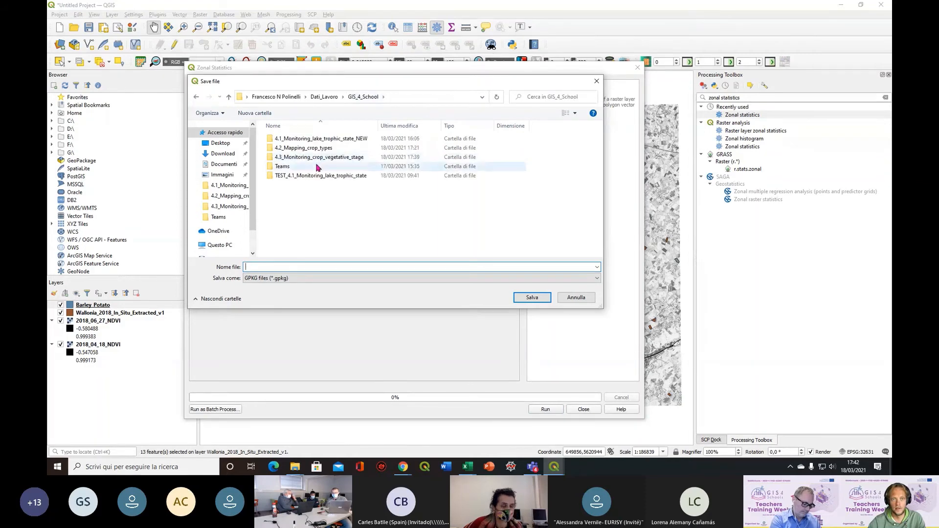
double_click(313, 157)
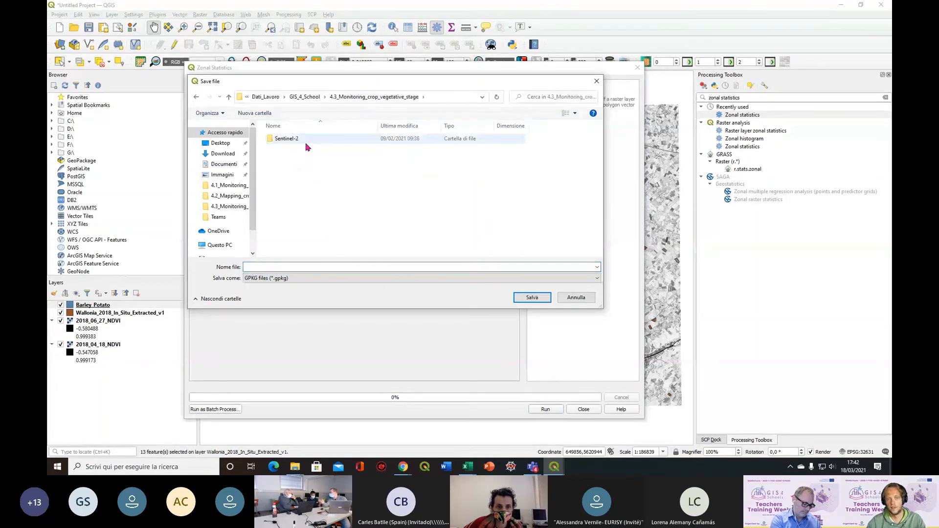
click(297, 267)
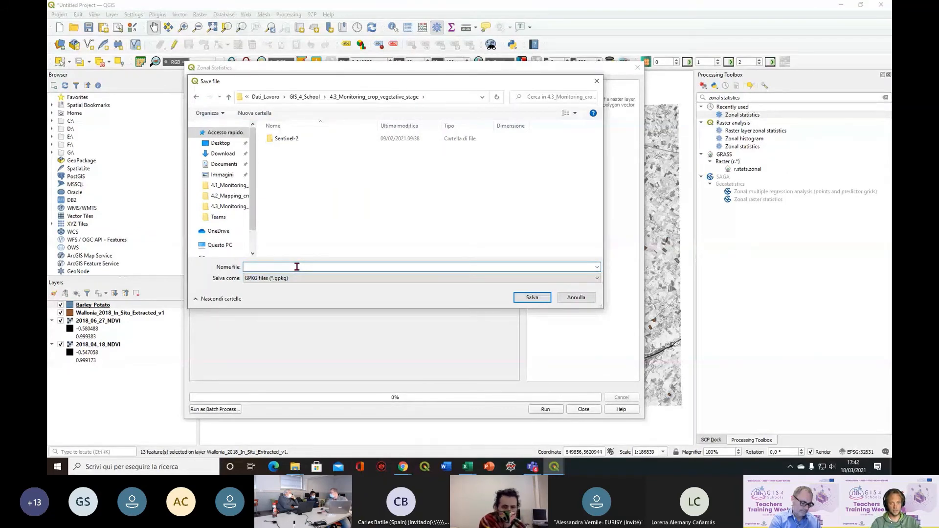
text(Zonal_stat)
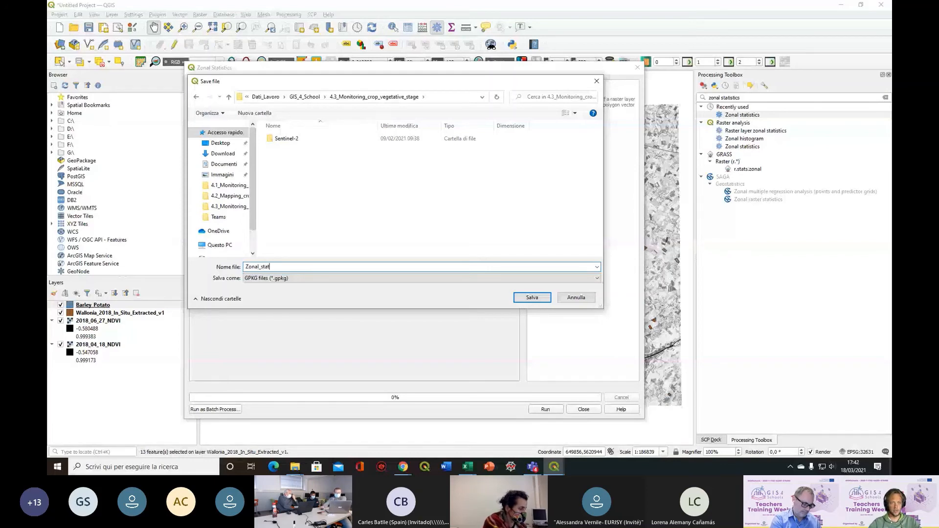
text(istics_18)
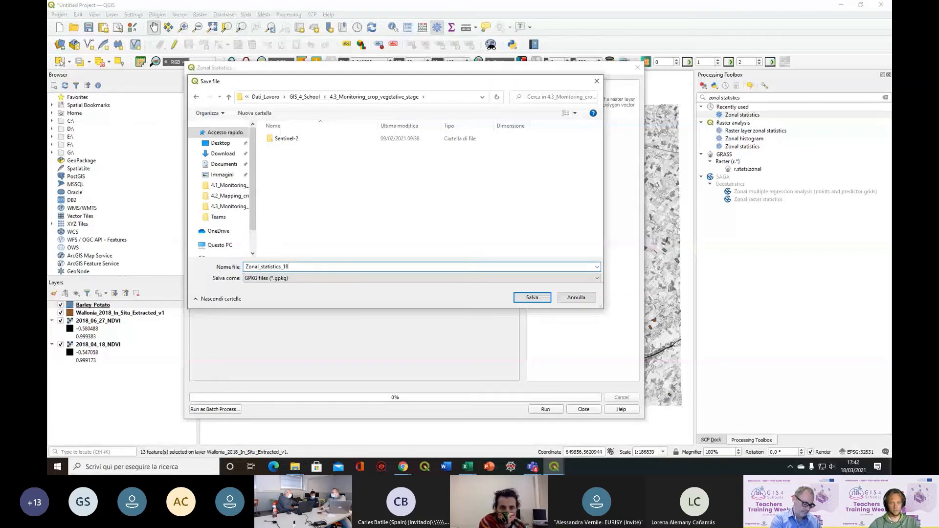
text(_04)
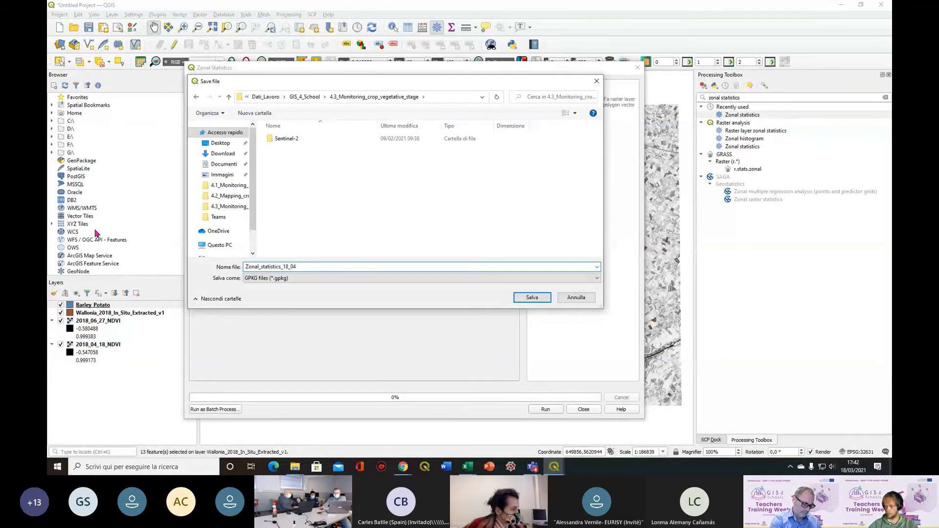
click(532, 298)
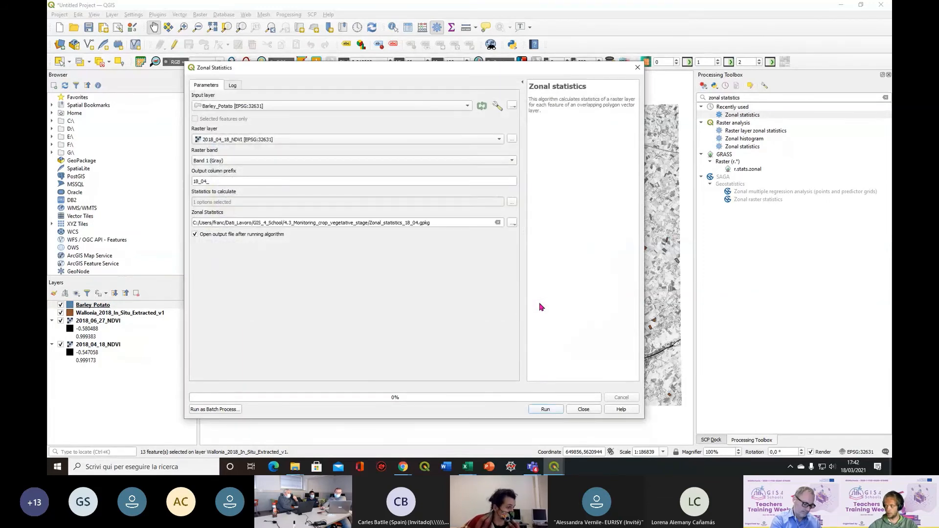
click(543, 411)
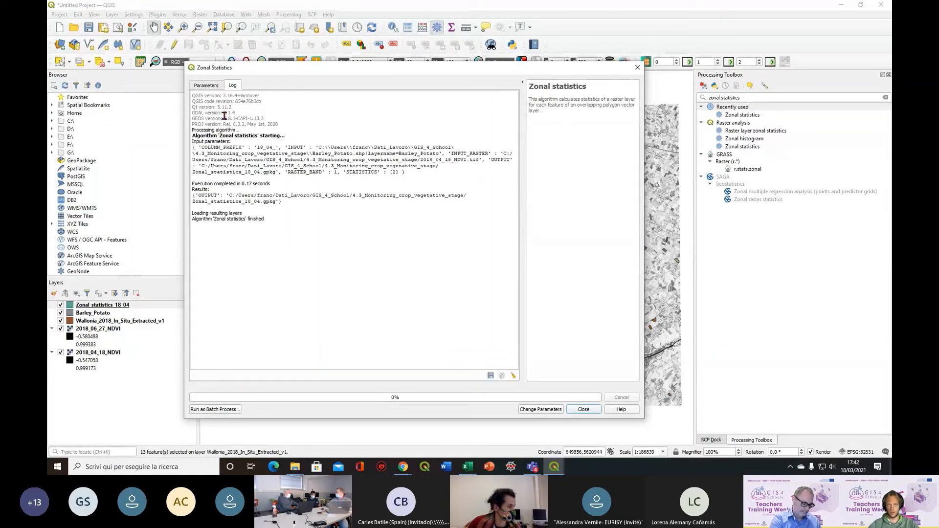
Reconfigure the zonal statistics with raster layer 2018_06_27_NDVI and output column prefix 27_06_
click(206, 87)
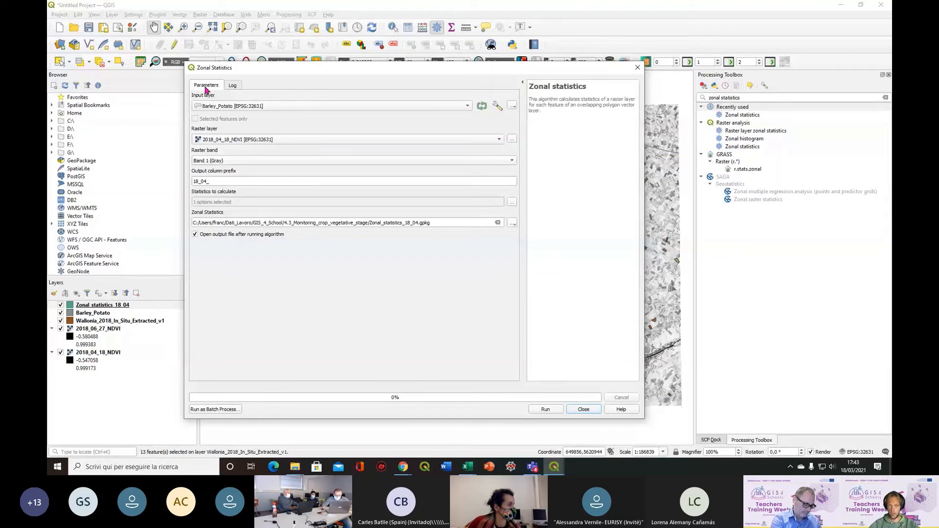
click(237, 141)
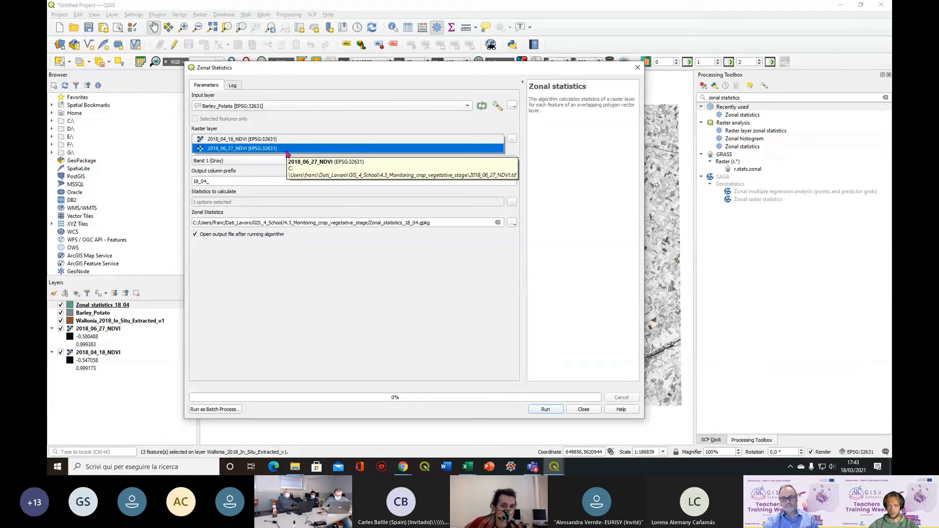
click(287, 148)
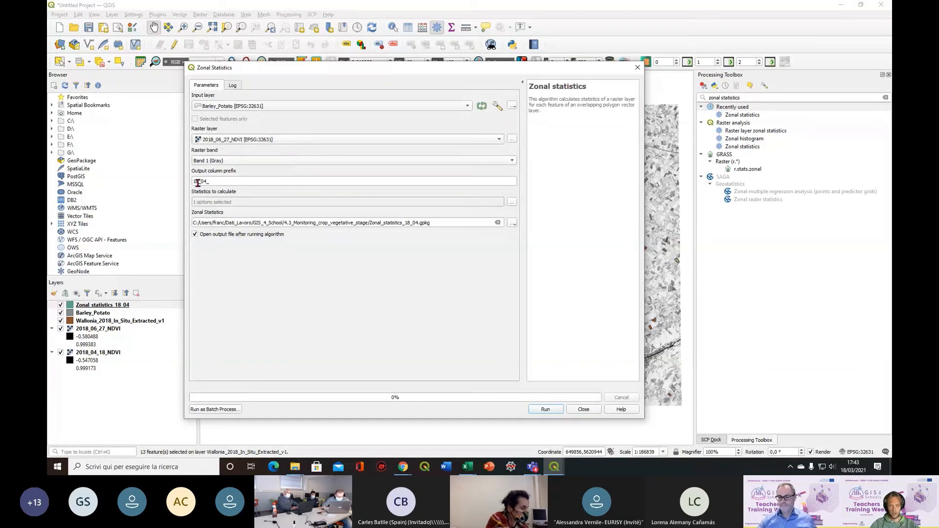
click(198, 183)
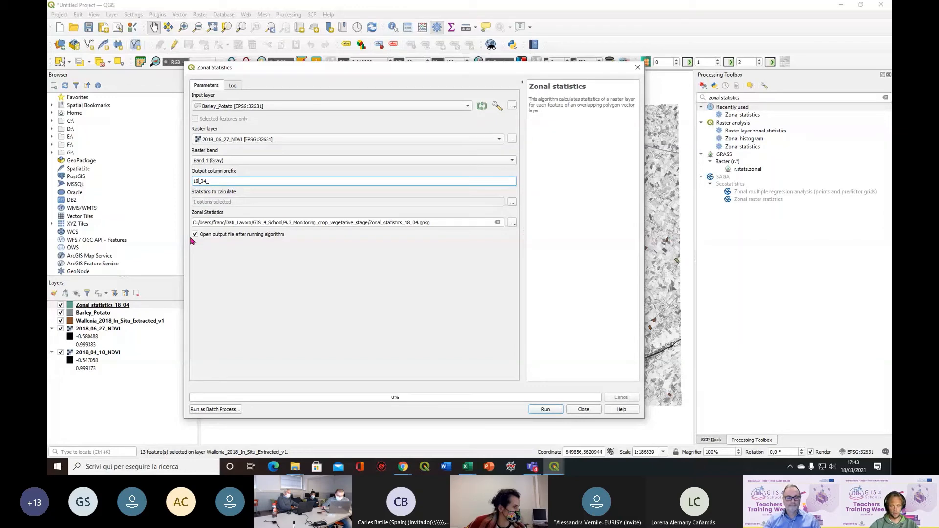
key(BackSpace)
key(BackSpace)
text(2)
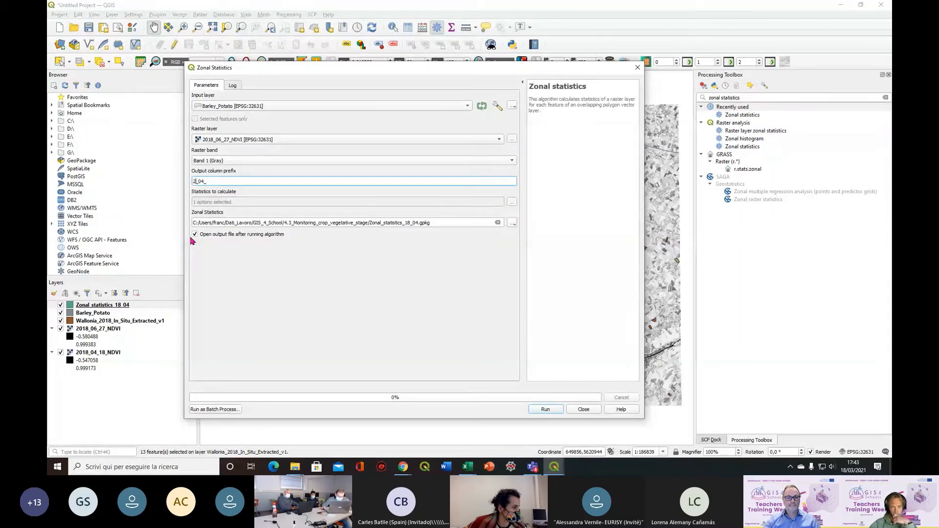
text(7)
key(Right)
key(Right)
key(BackSpace)
text(6)
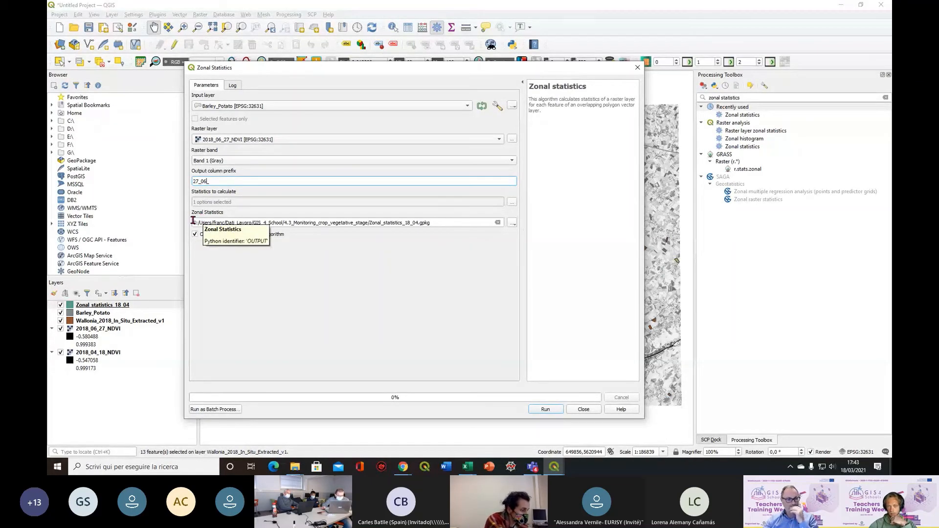
Change the output GeoPackage file name to Zonal_statistics_27_06, run the zonal statistics and close the tool
click(409, 223)
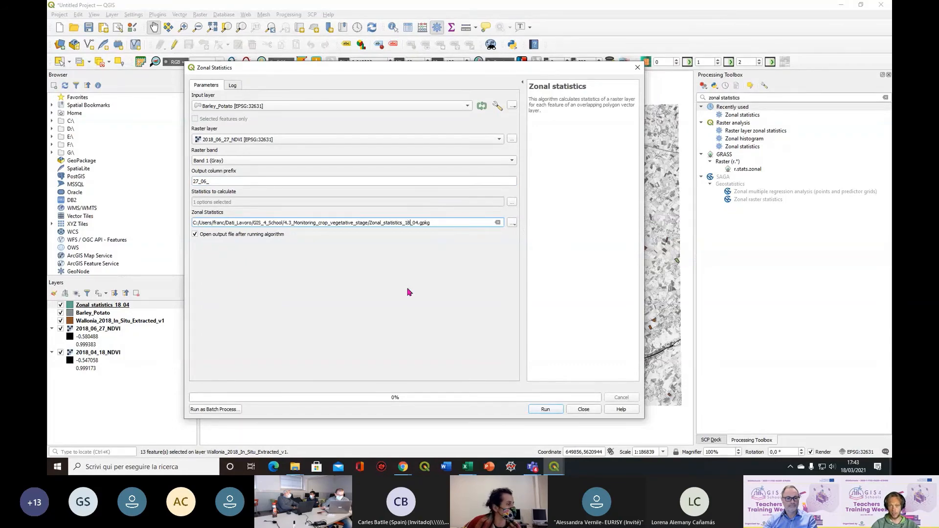
key(BackSpace)
key(BackSpace)
text(27)
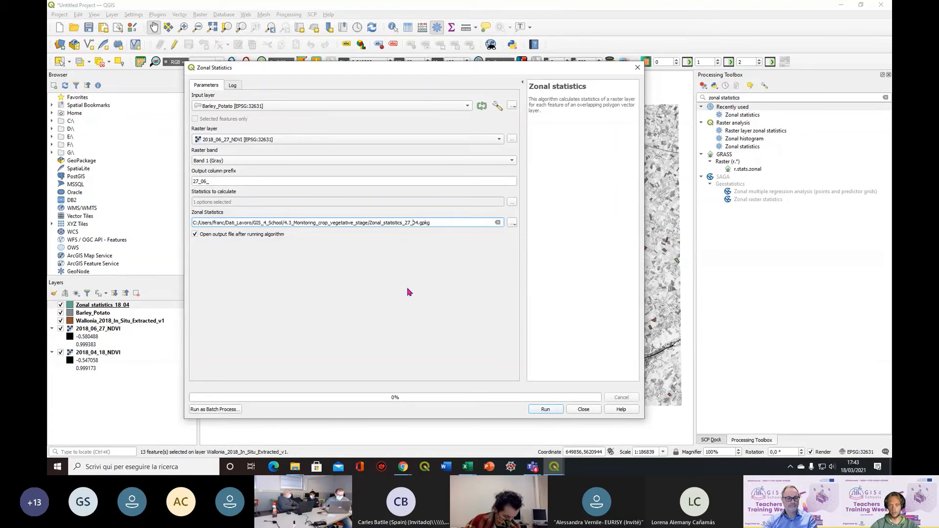
key(Delete)
key(Delete)
text(06)
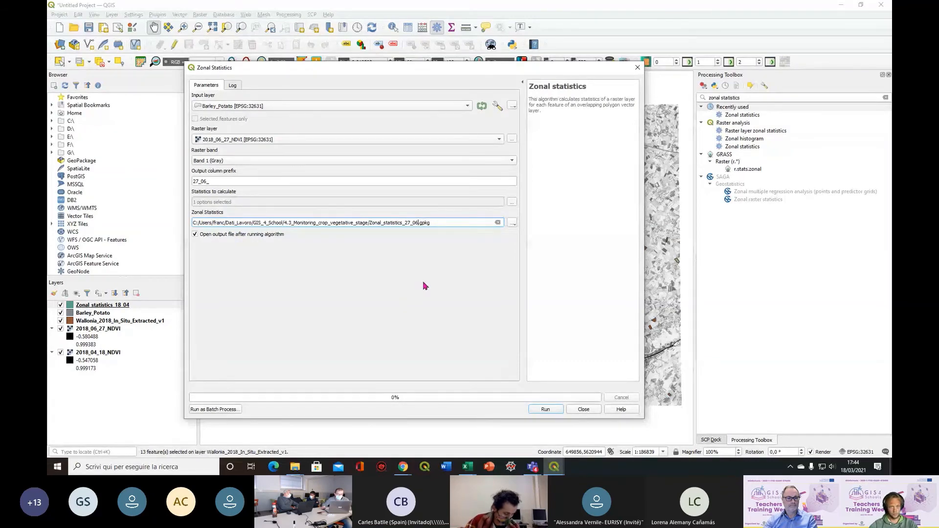
click(545, 411)
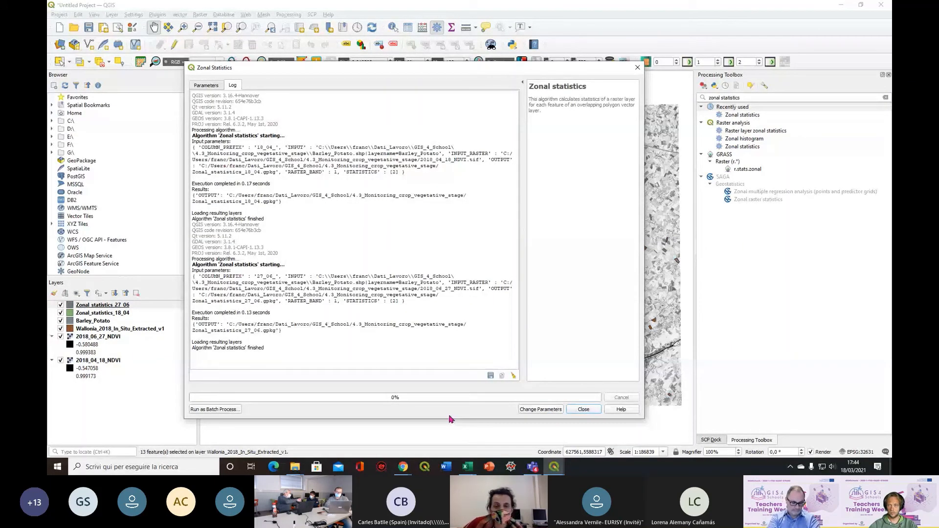
click(638, 69)
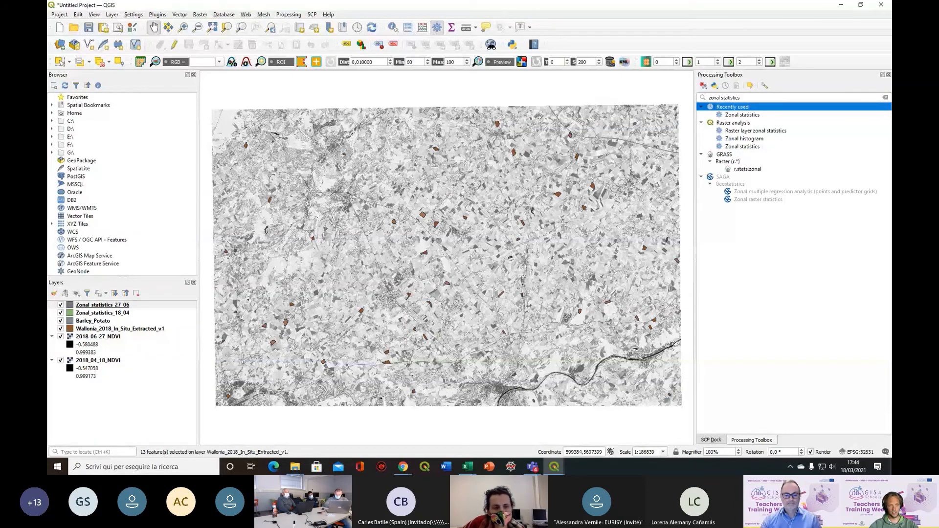
Open the attribute table of Zonal_statistics_27_06, sort it by the LC field in ascending order and move it aside
right_click(97, 307)
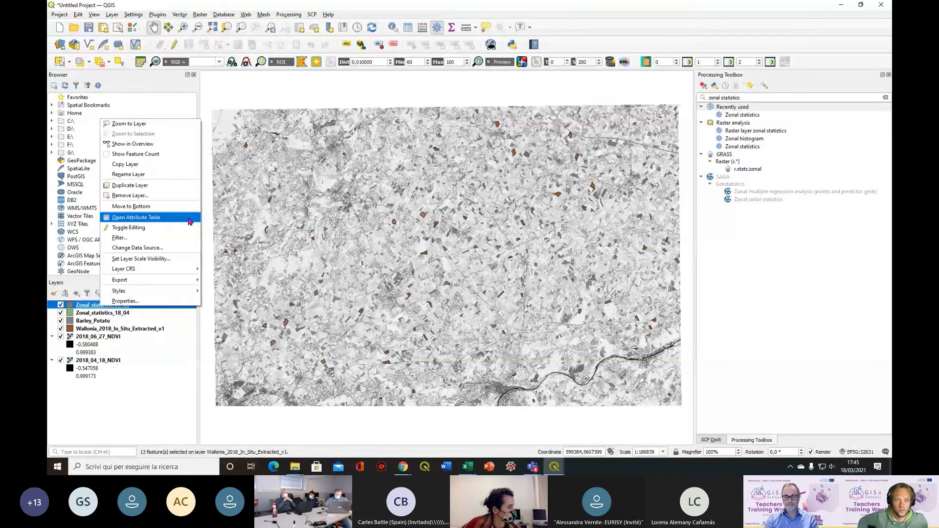
click(190, 222)
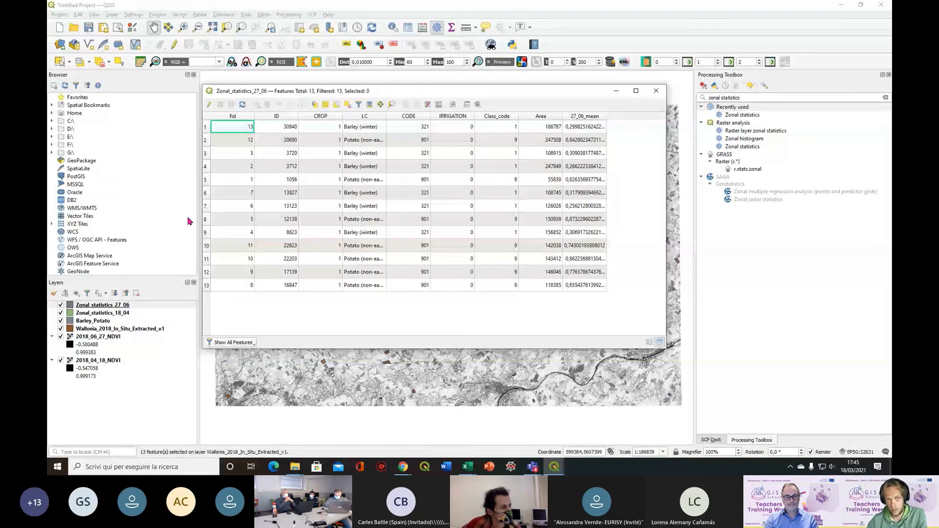
click(372, 117)
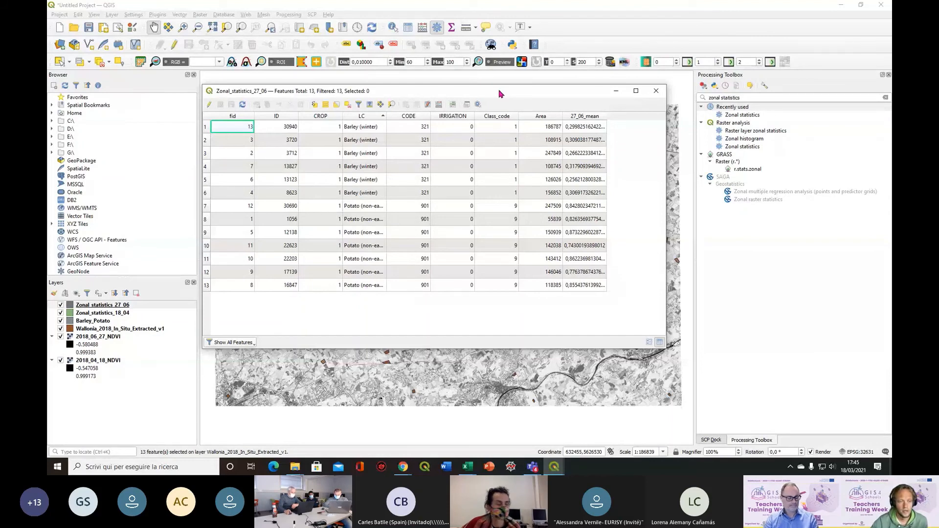
drag(498, 89, 700, 108)
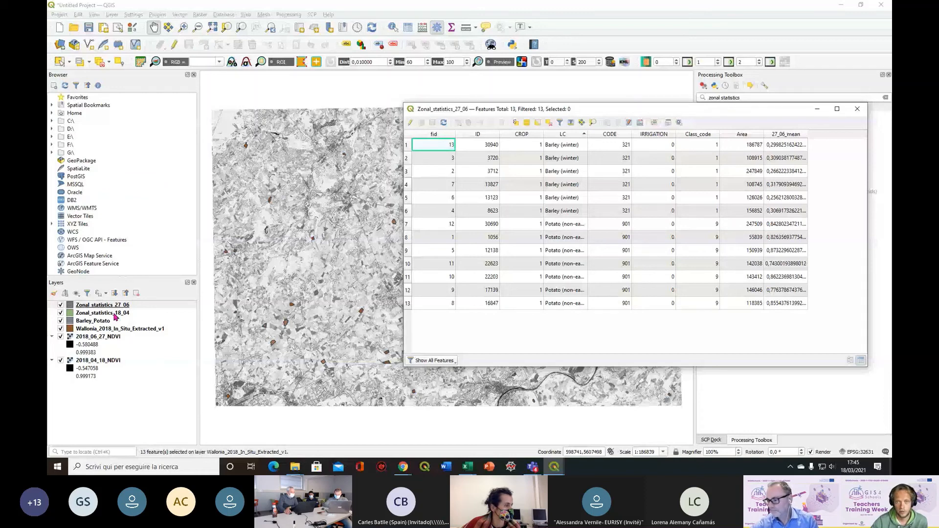
Open the attribute table of Zonal_statistics_18_04, sort it by the LC field in ascending order and move it aside
right_click(116, 317)
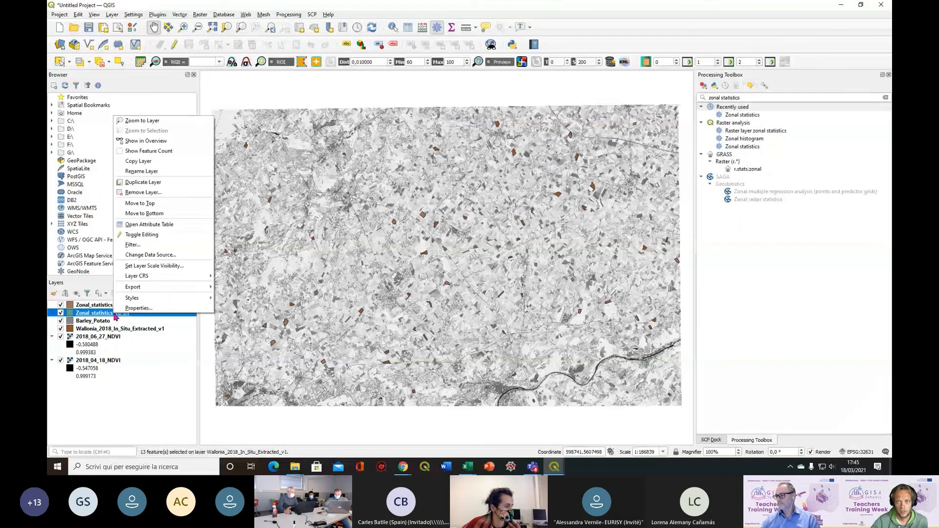
click(149, 224)
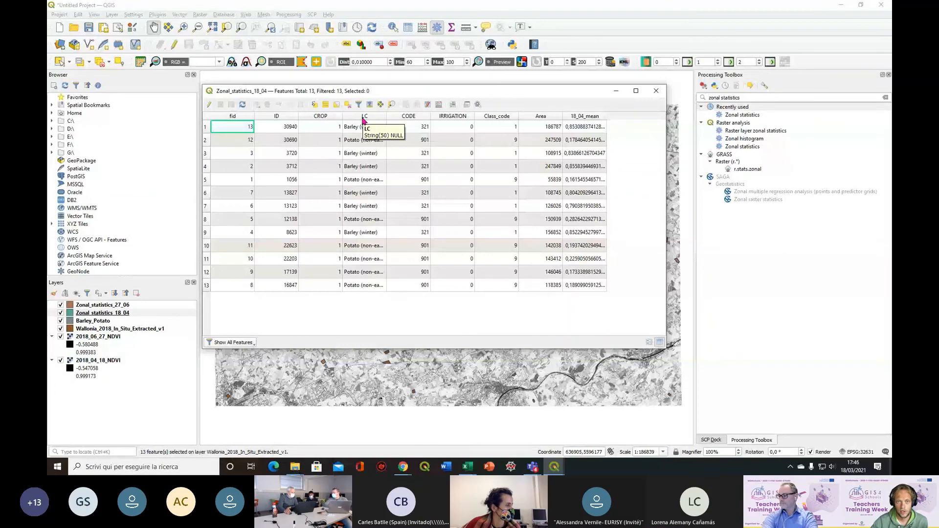
click(363, 117)
drag(406, 95, 258, 92)
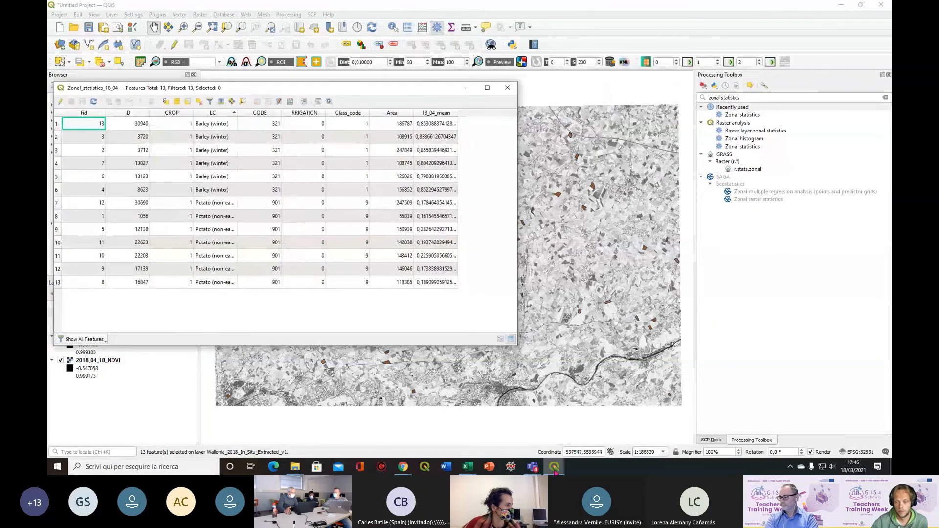
Arrange the two attribute tables so the 18_04_mean and 27_06_mean columns can be compared row by row
mouse_move(556, 472)
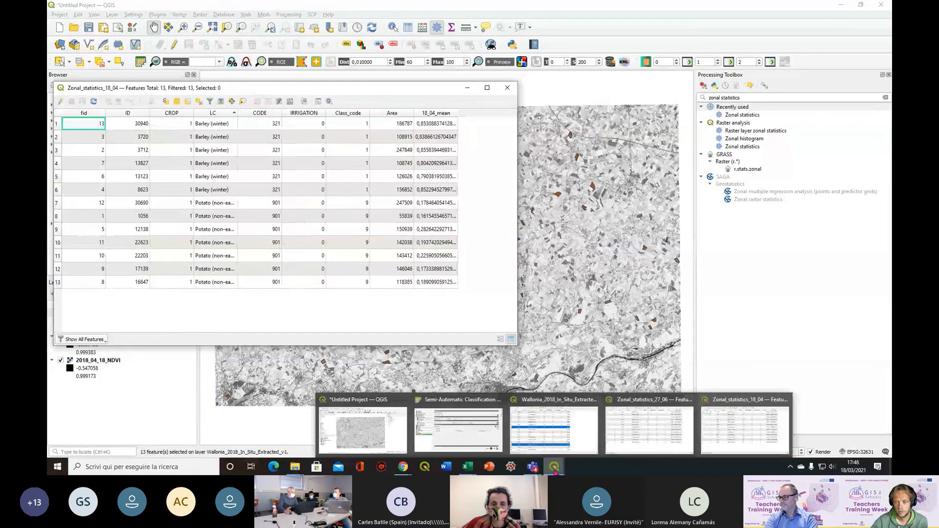
click(651, 431)
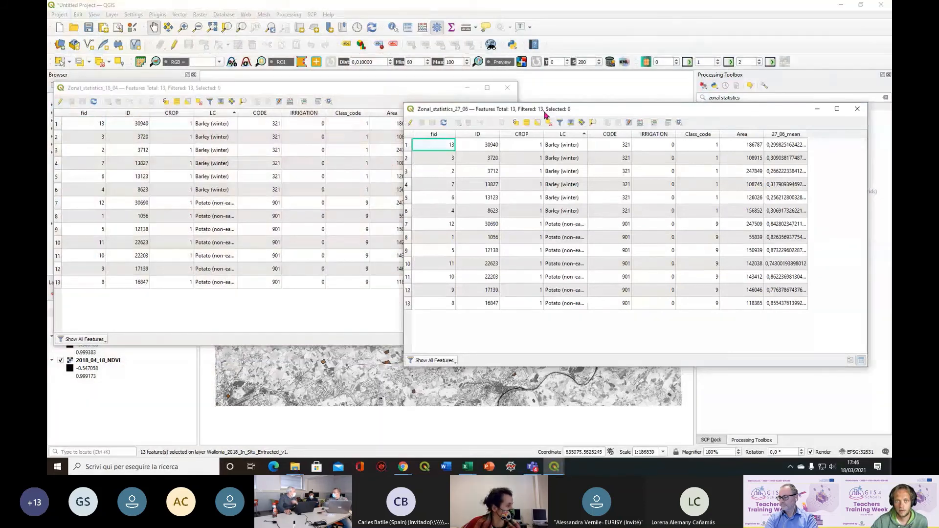
drag(547, 115, 360, 97)
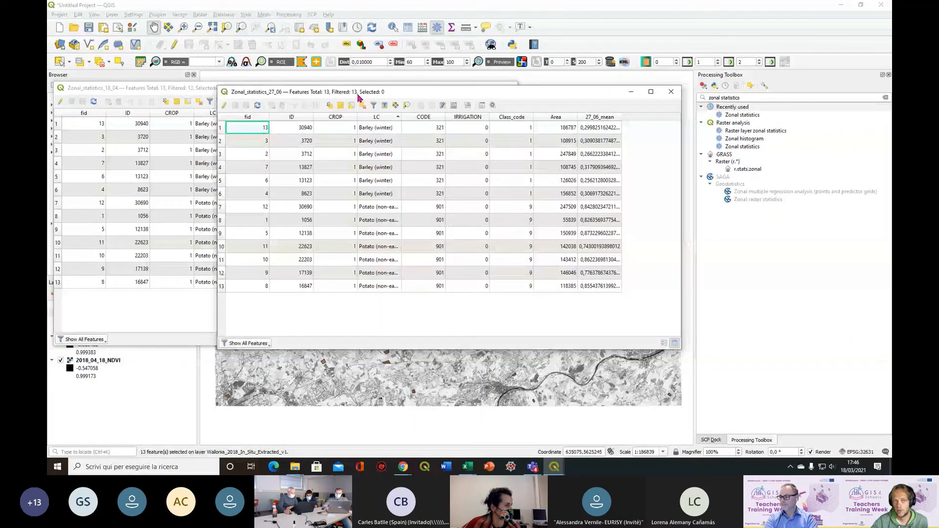
drag(358, 95, 356, 92)
click(185, 89)
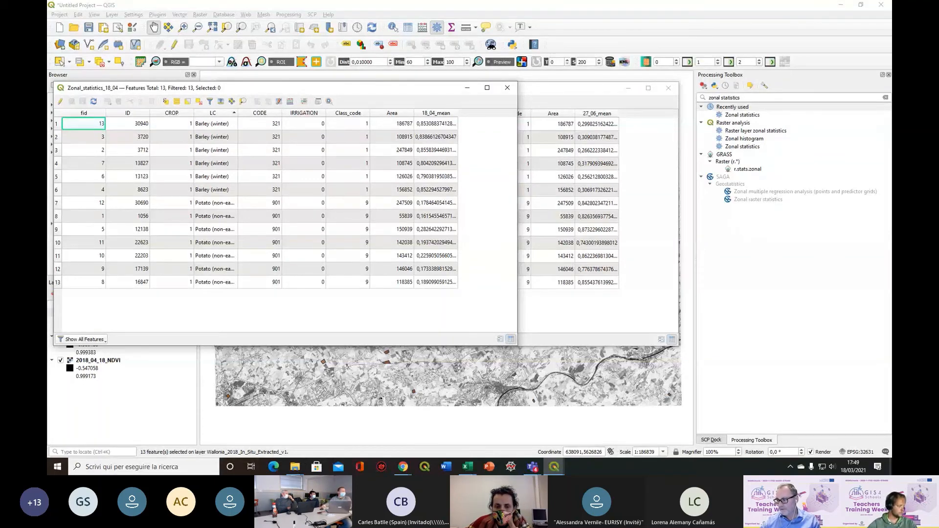
Switch to the GIS4Schools hands-on exercises page in Chrome
key(alt+Tab)
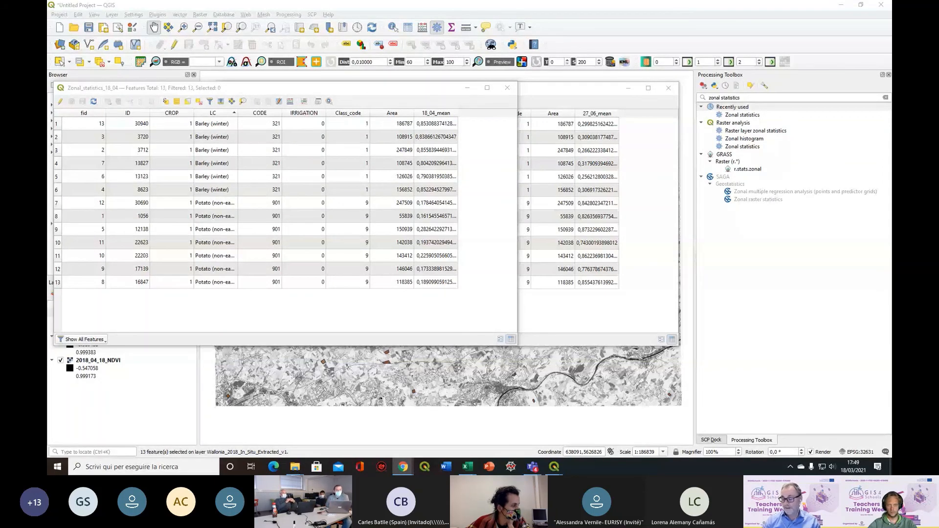
click(403, 466)
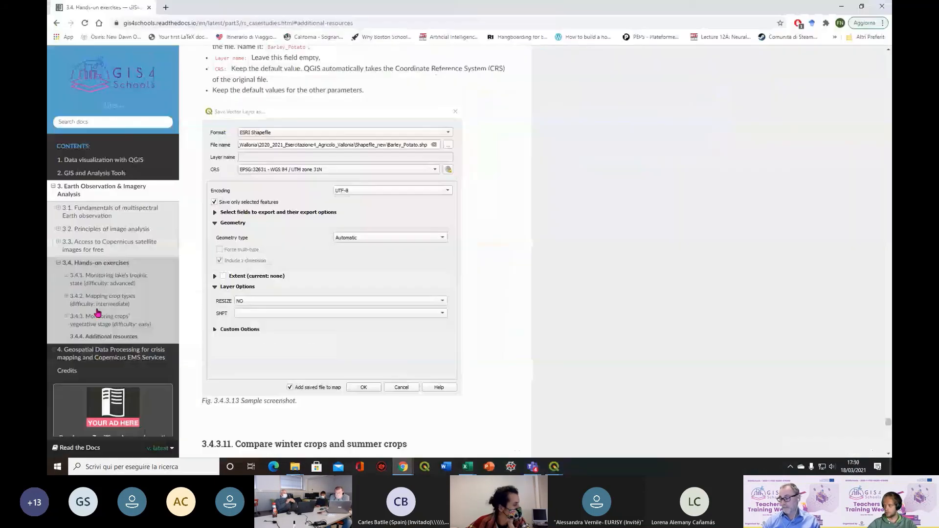